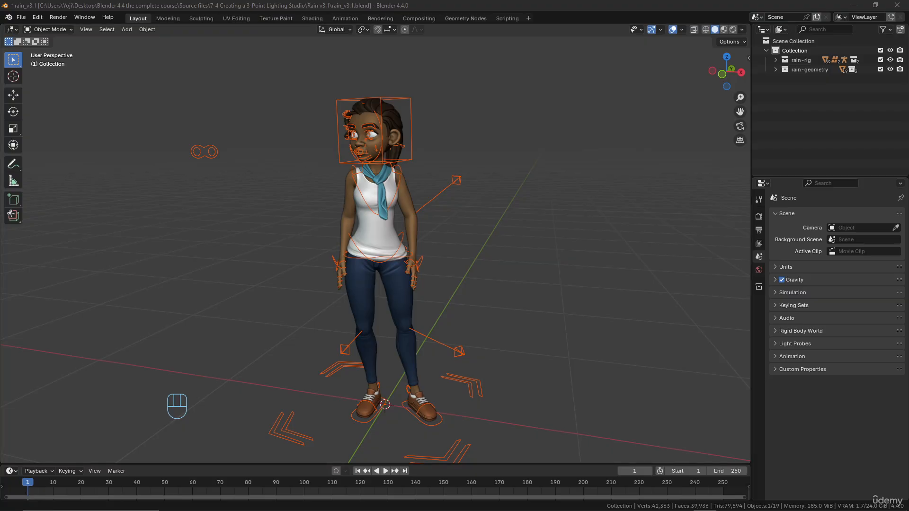
Switch to the web browser and open Blender Studio's Characters library to look over its first rigged characters.
key("alt+Tab")
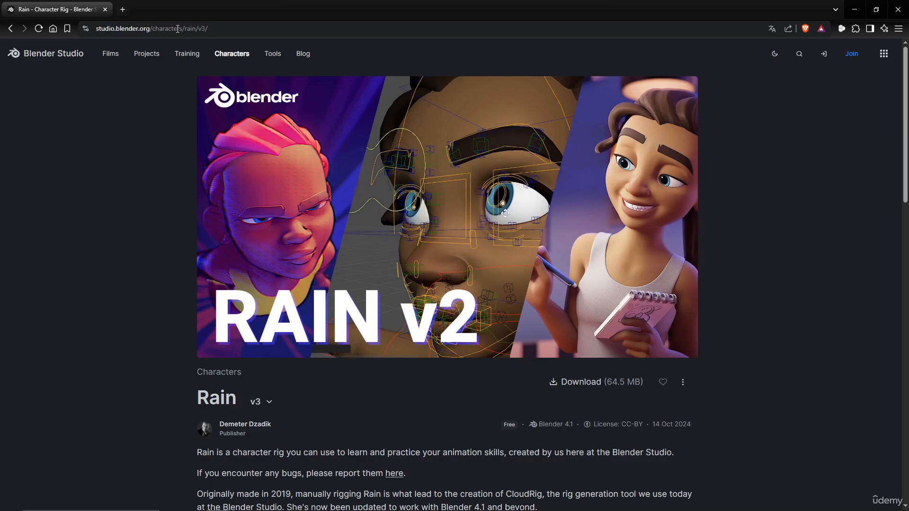
left_click(233, 54)
scroll(381, 209, "down", 6)
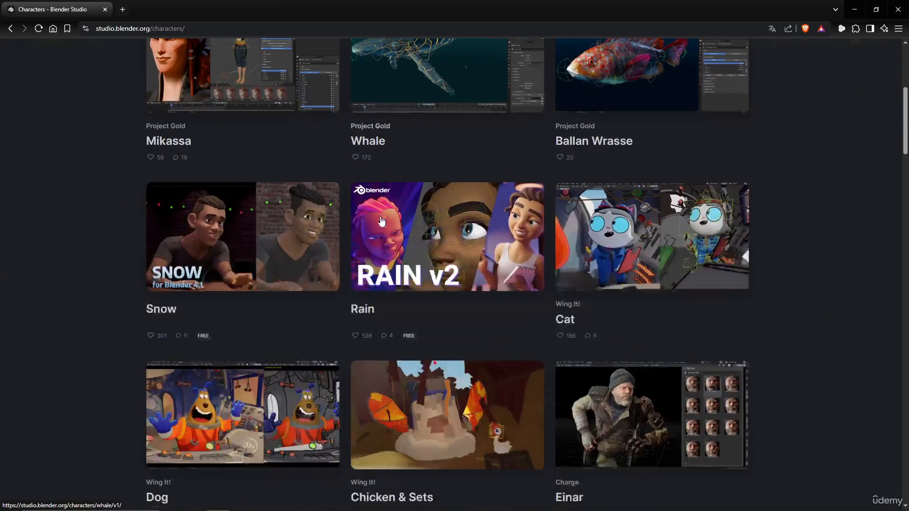
scroll(490, 183, "up", 3)
scroll(701, 204, "down", 2)
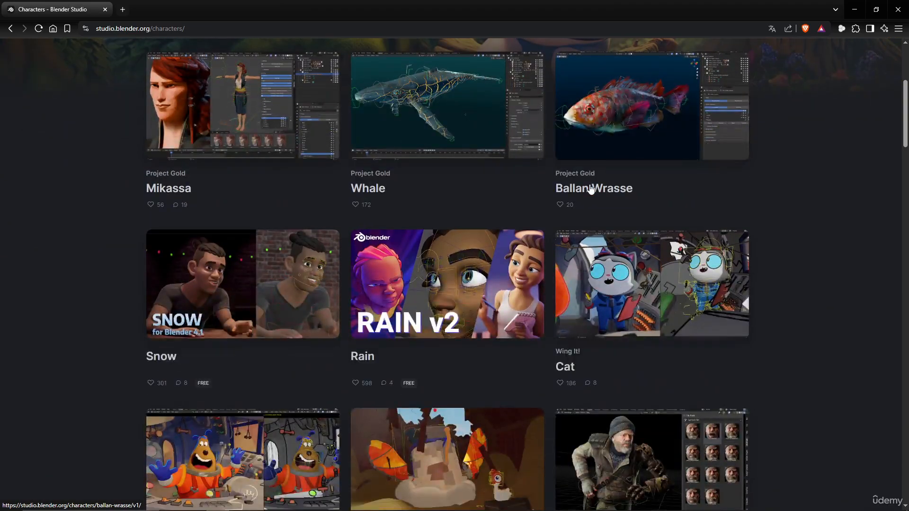
scroll(770, 219, "up", 5)
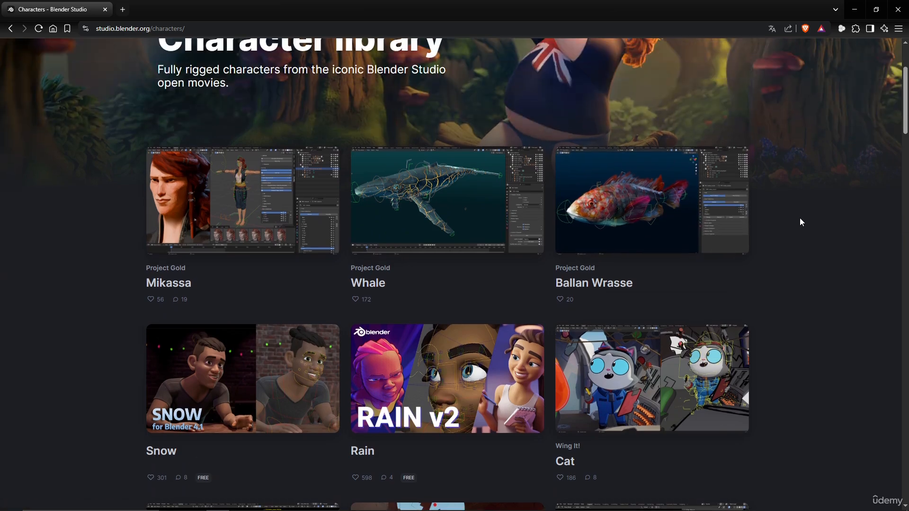
scroll(732, 151, "down", 2)
scroll(732, 151, "up", 2)
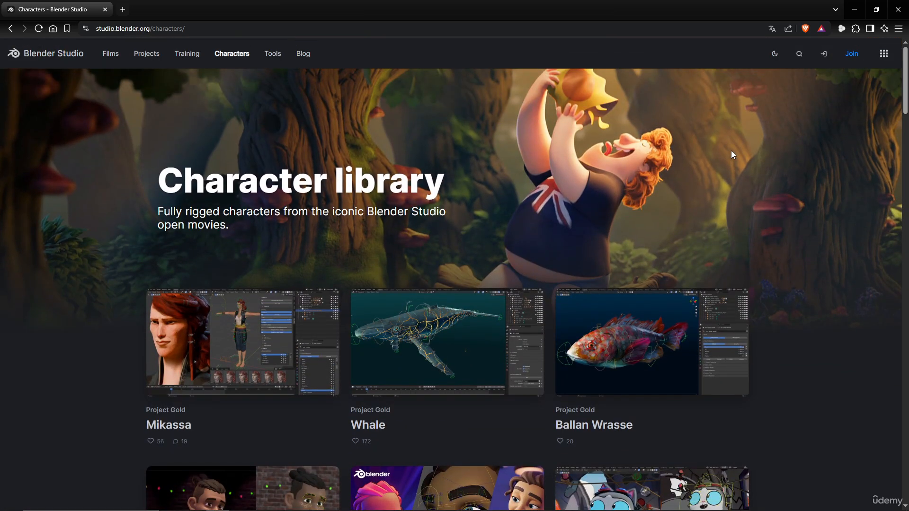
Browse the character library from Rain through to the Sprite Fright characters, then return to Blender.
scroll(479, 121, "down", 5)
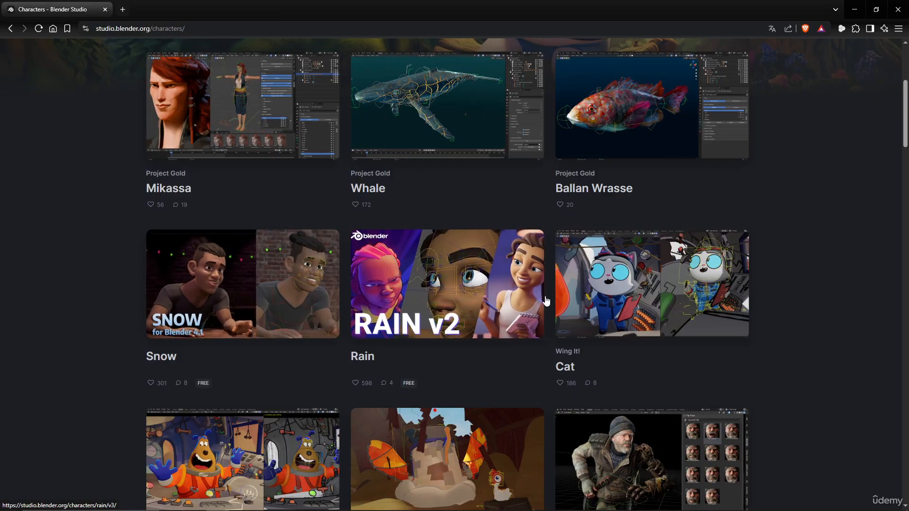
scroll(814, 284, "down", 3)
scroll(812, 285, "down", 3)
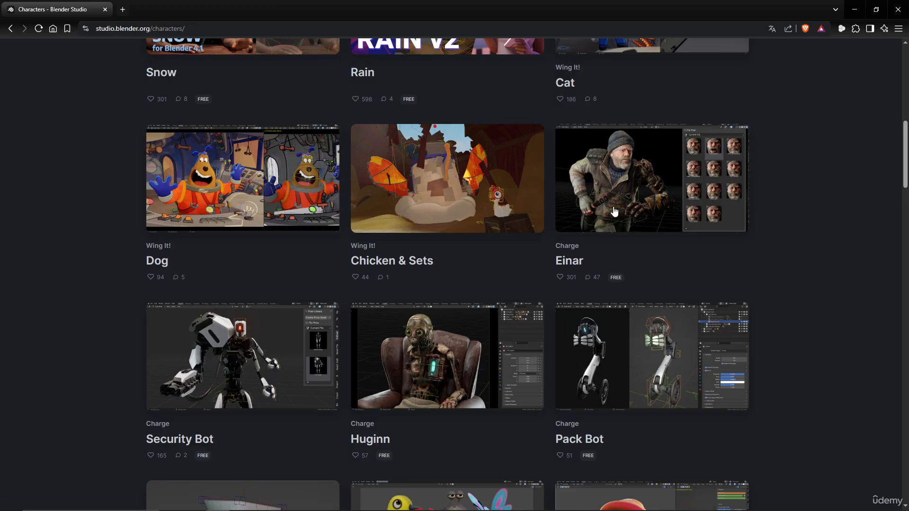
scroll(795, 303, "down", 3)
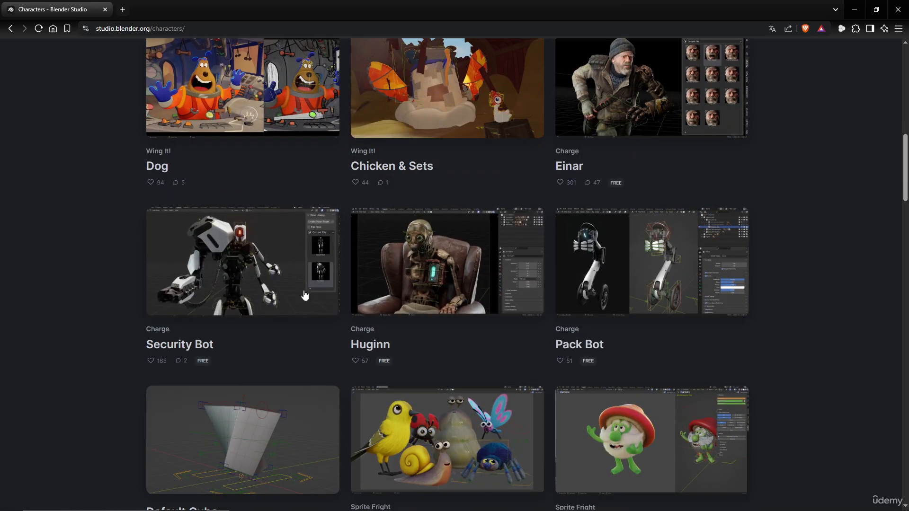
scroll(861, 274, "down", 5)
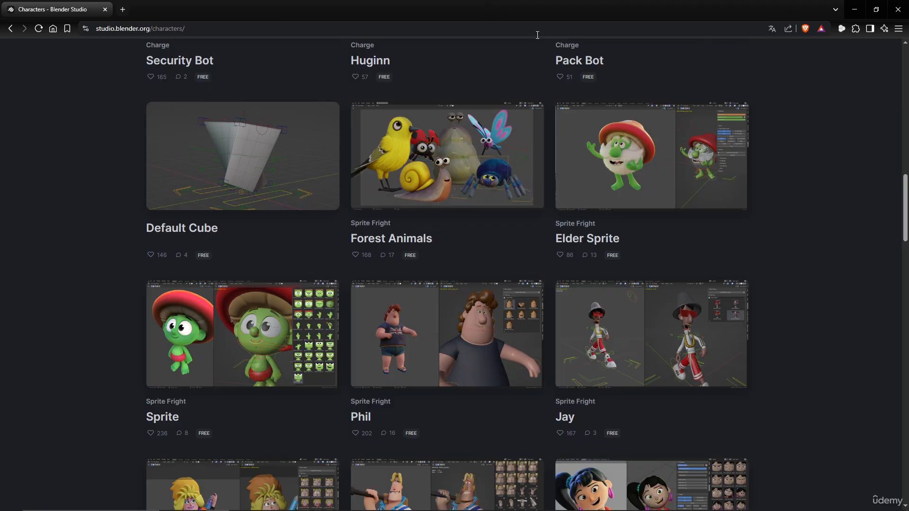
scroll(723, 158, "up", 6)
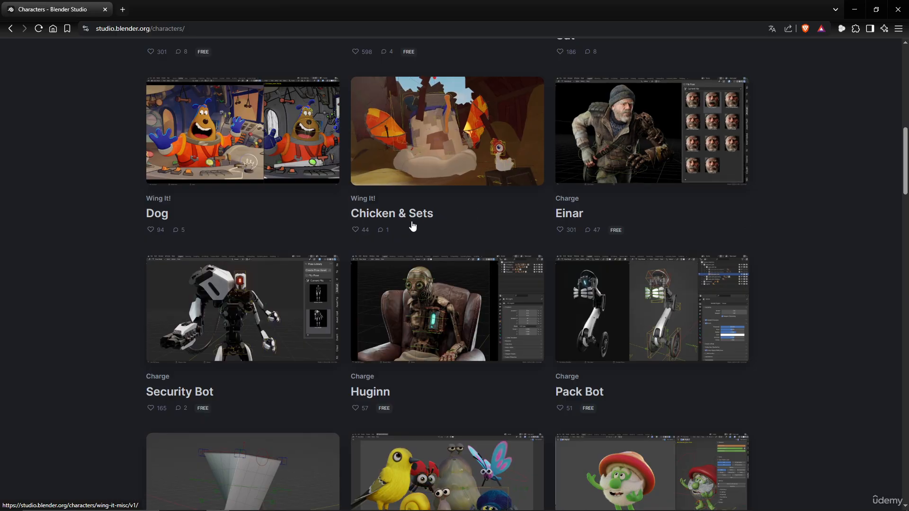
scroll(511, 232, "up", 7)
scroll(579, 205, "up", 4)
scroll(334, 165, "down", 4)
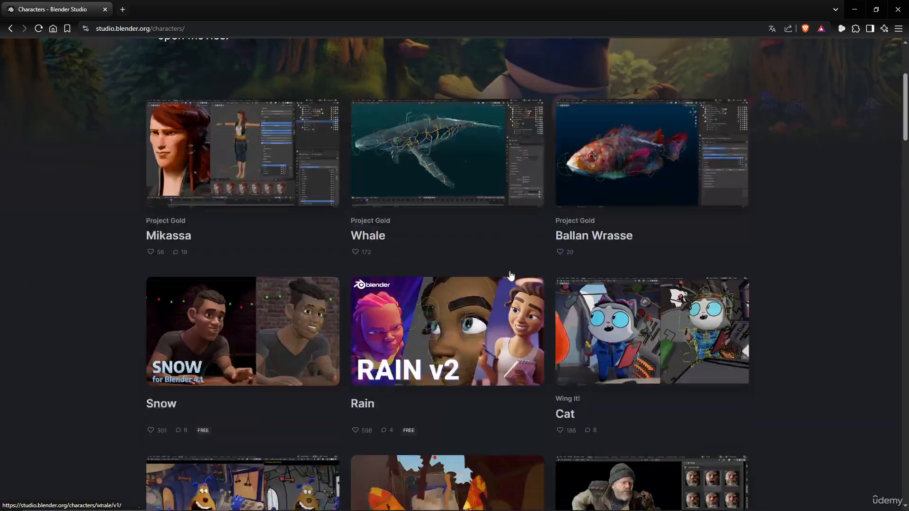
left_click_drag(339, 12, 908, 142)
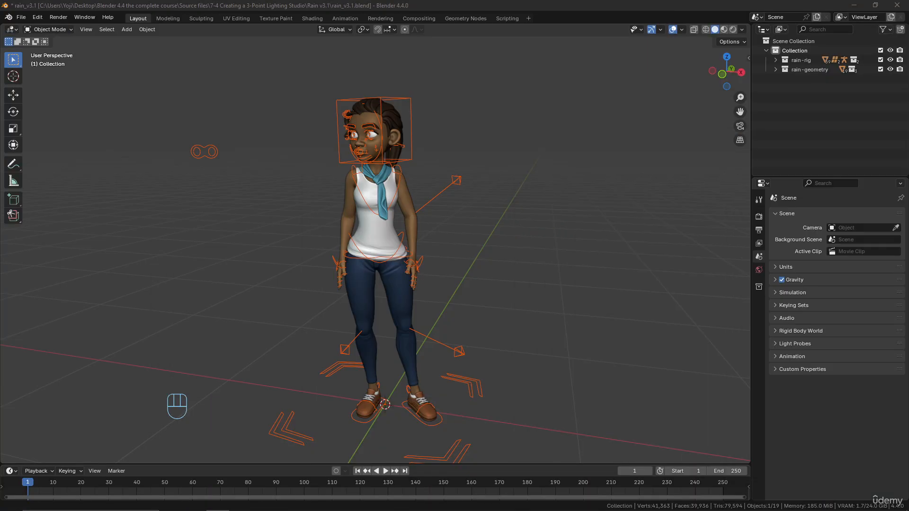
Hide the rain-rig collection in the viewport, toggling rain-geometry off and back on so only the character mesh shows.
middle_click_drag(424, 198, 430, 225)
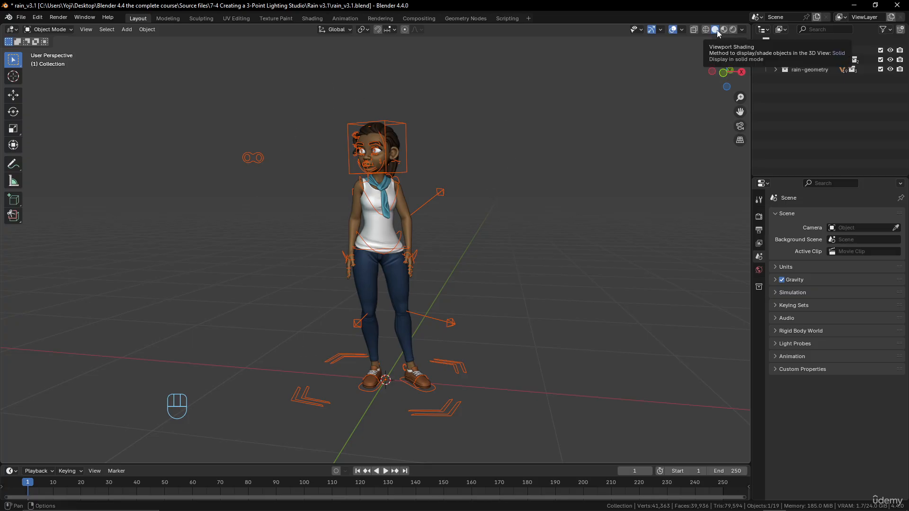
scroll(437, 205, "down", 3)
scroll(436, 201, "up", 3)
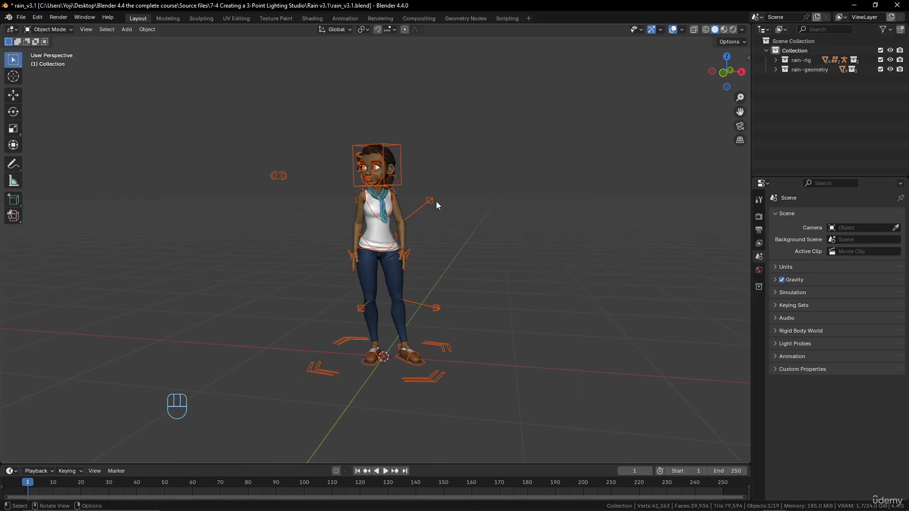
left_click(890, 61)
left_click(890, 70)
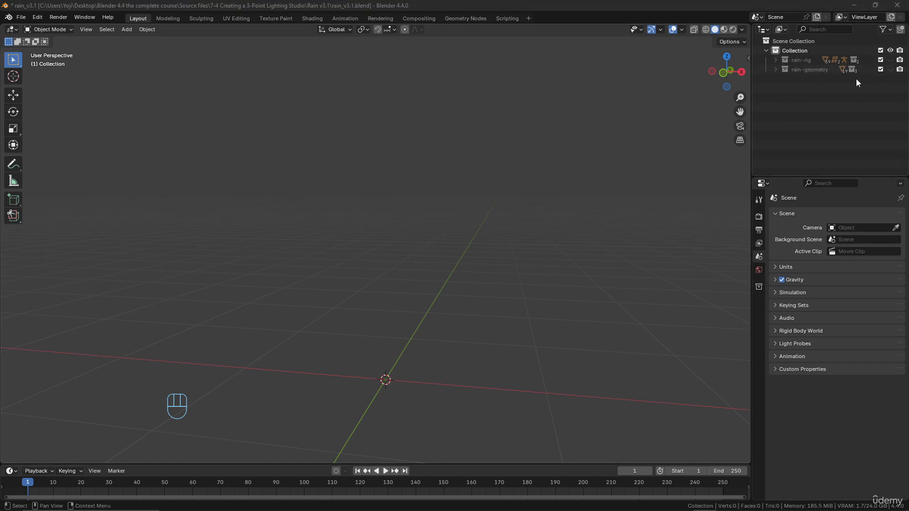
left_click(890, 69)
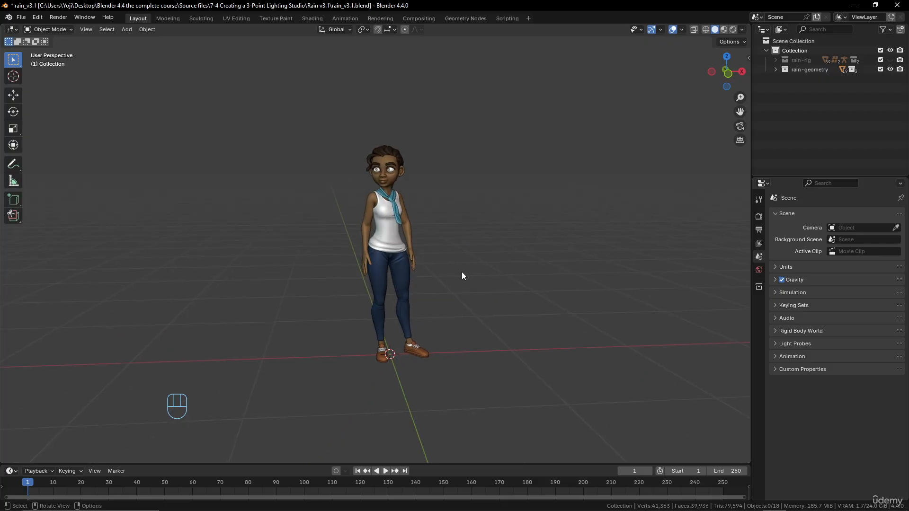
middle_click_drag(463, 276, 440, 268)
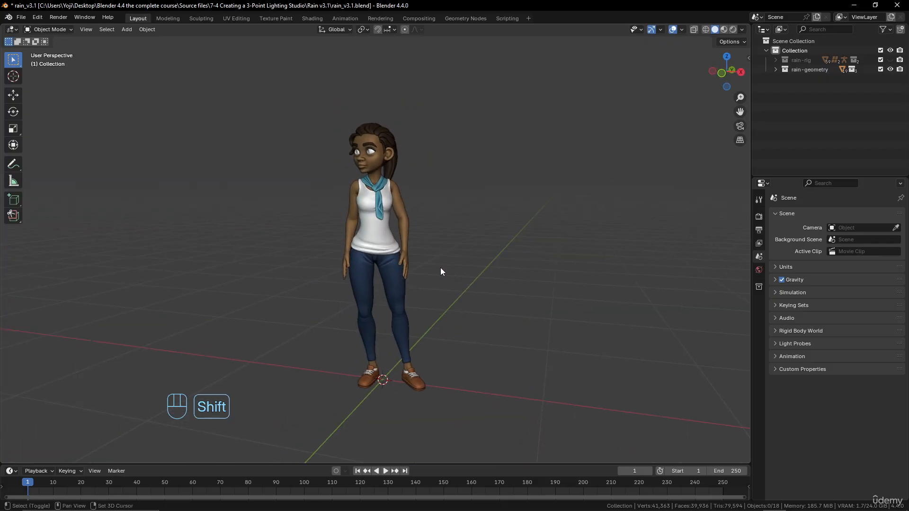
Create a new collection in the scene and name it Studio.
right_click(795, 79)
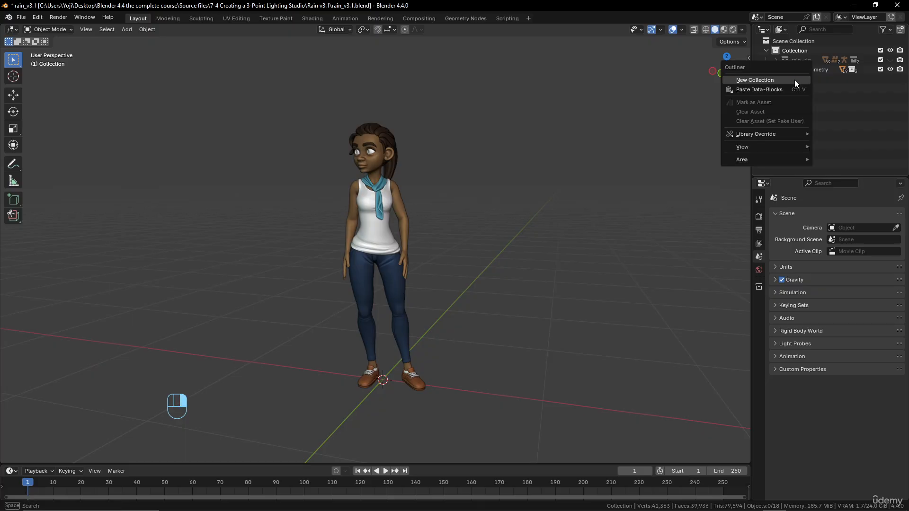
left_click(796, 80)
double_click(796, 81)
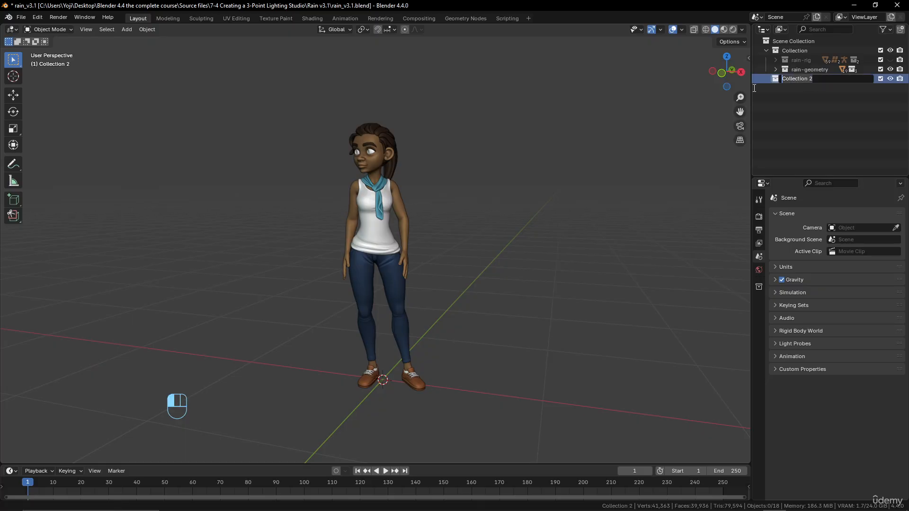
type("Studio")
left_click(755, 88)
Add a mesh plane beneath the character in the Studio collection.
scroll(419, 221, "down", 4)
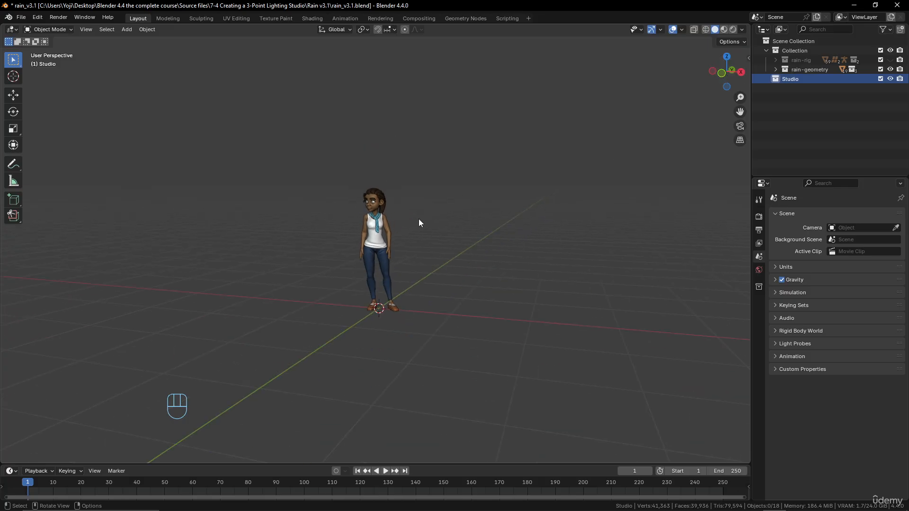
scroll(419, 221, "up", 3)
middle_click_drag(419, 220, 426, 220)
key("shift+a")
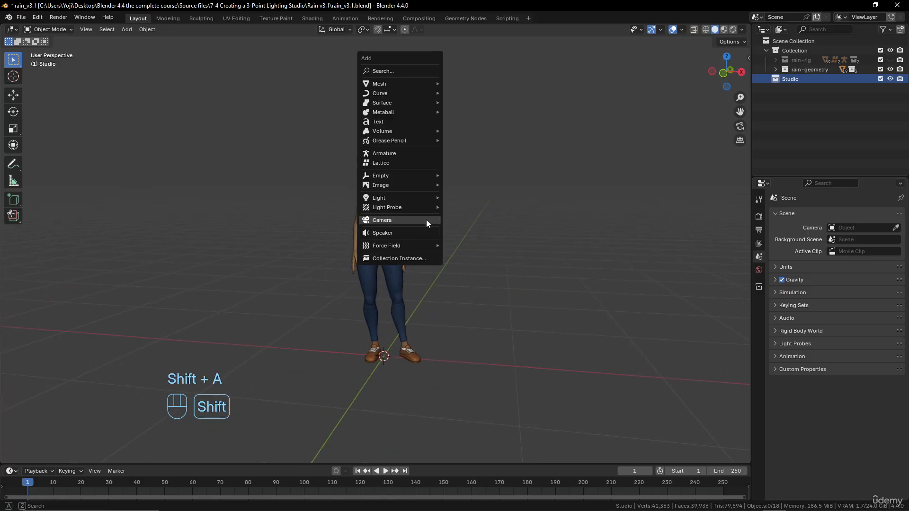
mouse_move(406, 84)
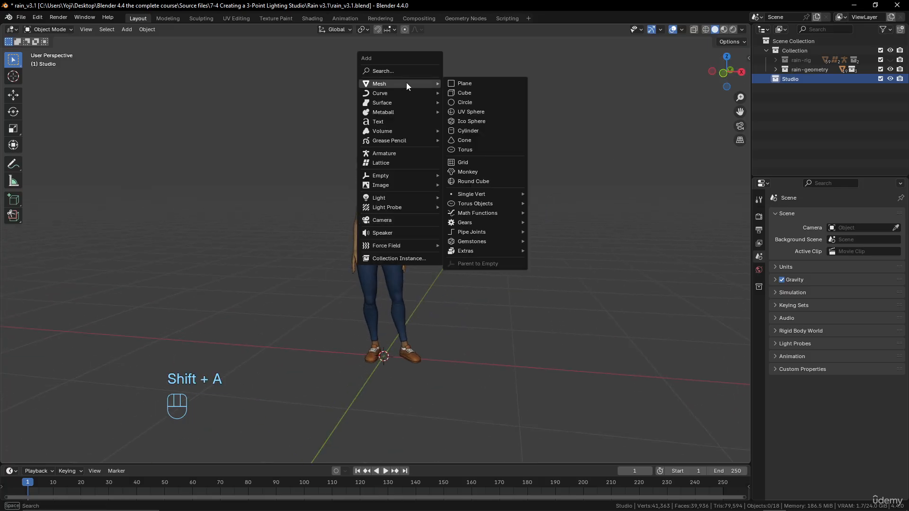
left_click(457, 84)
scroll(430, 241, "down", 3)
scroll(459, 272, "up", 4)
middle_click_drag(459, 272, 453, 286)
scroll(452, 286, "down", 2)
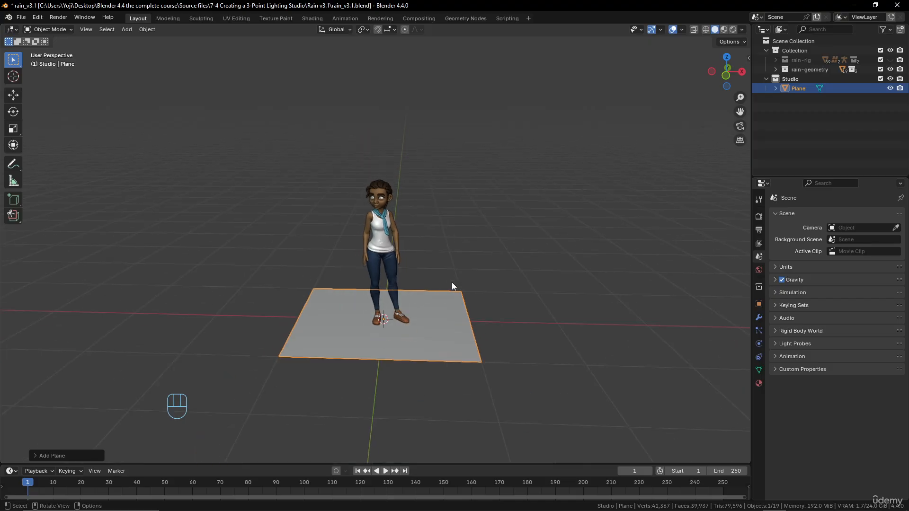
scroll(452, 286, "up", 1)
Scale the plane up evenly in Edit Mode to make a wide floor around the character.
key("Tab")
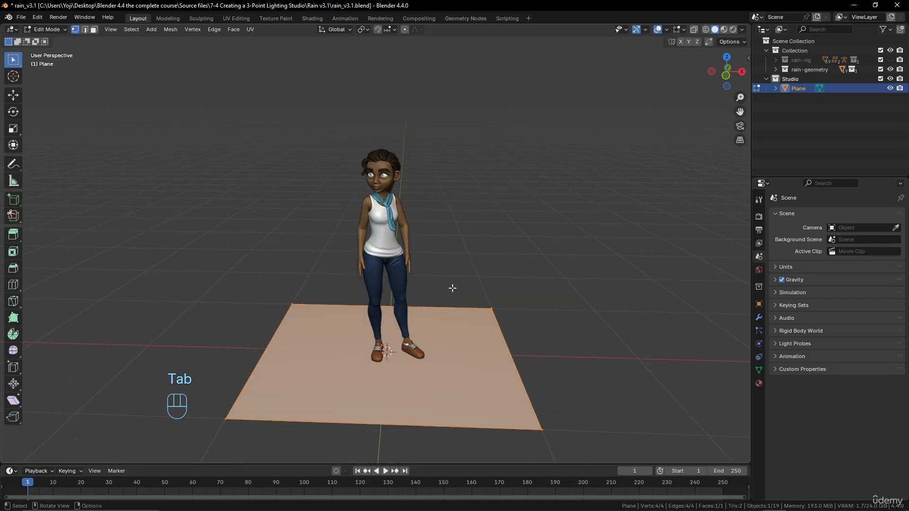
key("s")
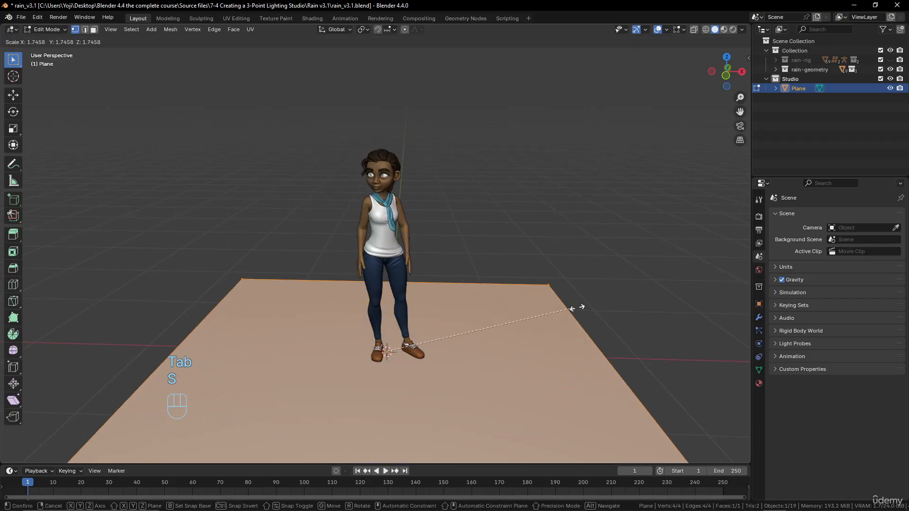
left_click(625, 308)
scroll(511, 321, "down", 2)
key("s")
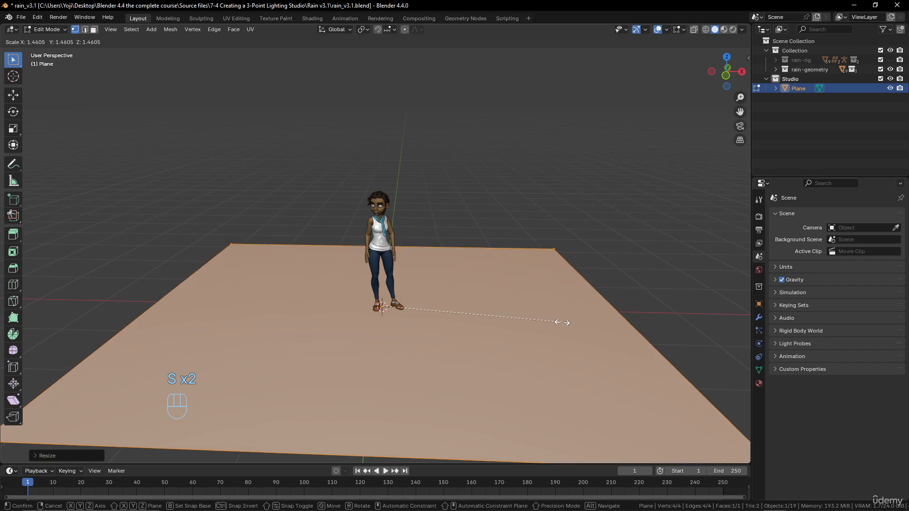
left_click(500, 319)
Extrude the floor plane's edge behind the character straight up along Z by about 5 m to form a back wall.
middle_click_drag(499, 319, 380, 300)
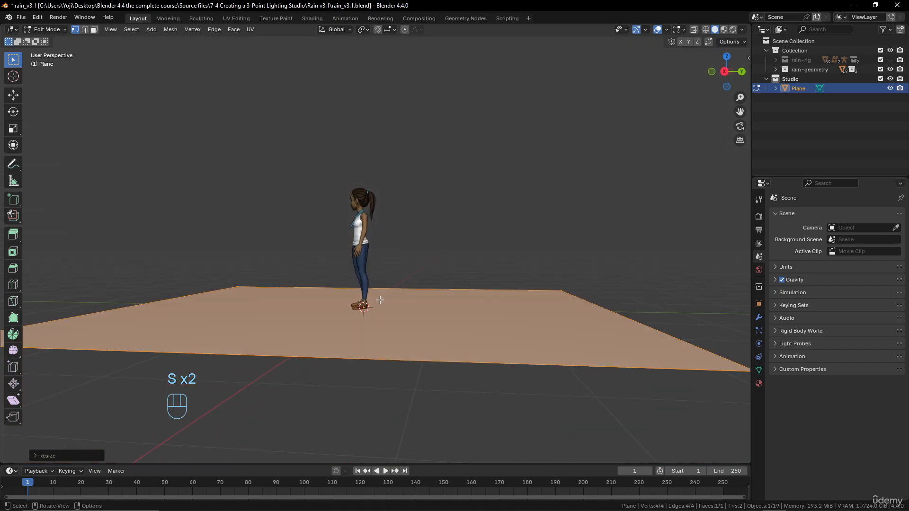
key("KP_3")
key("KP_5")
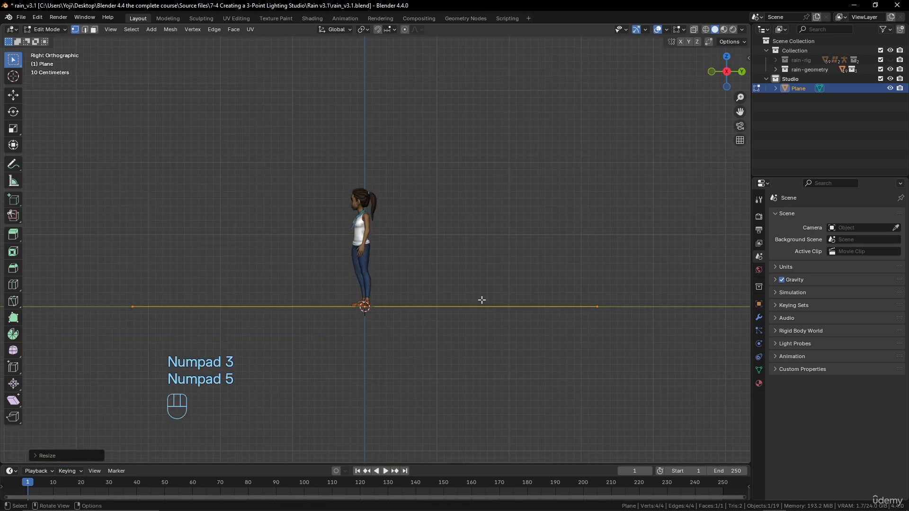
scroll(450, 355, "up", 1)
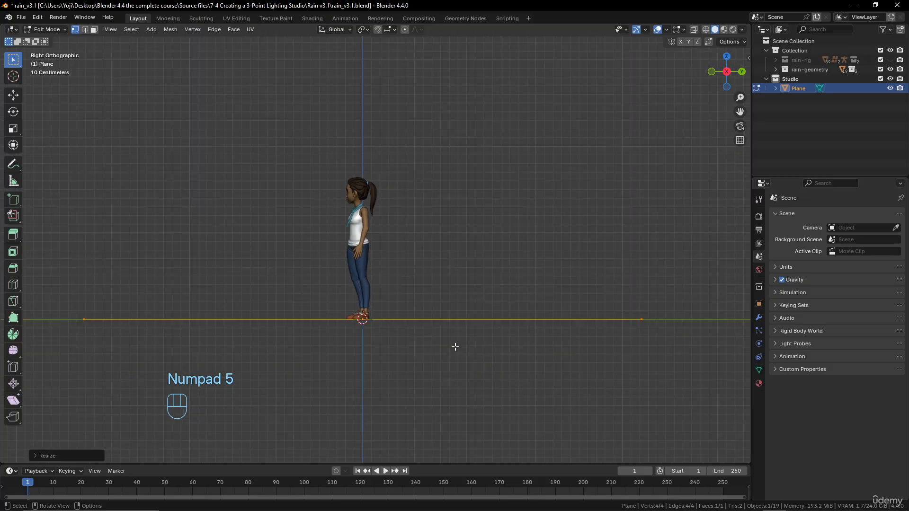
middle_click_drag(455, 347, 469, 372)
scroll(469, 371, "down", 2)
left_click(591, 352)
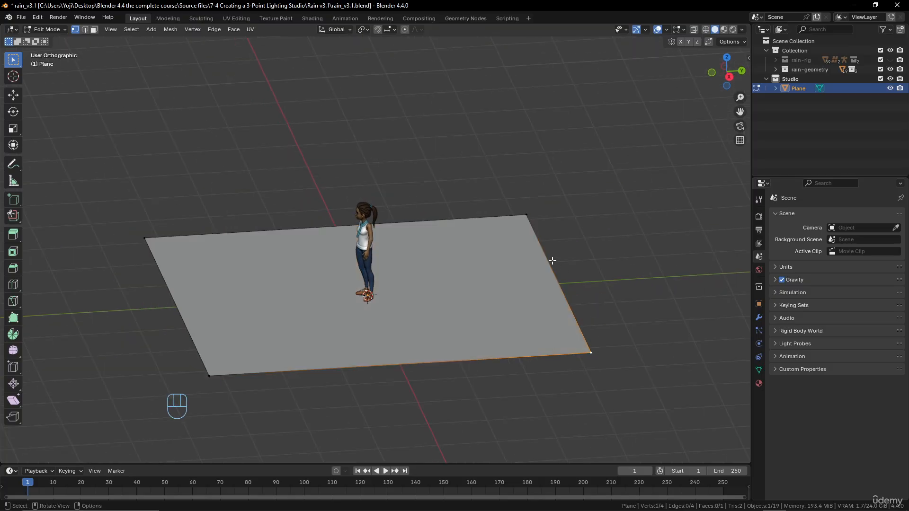
left_click(526, 215, "shift")
scroll(559, 301, "down", 3)
scroll(524, 298, "up", 2)
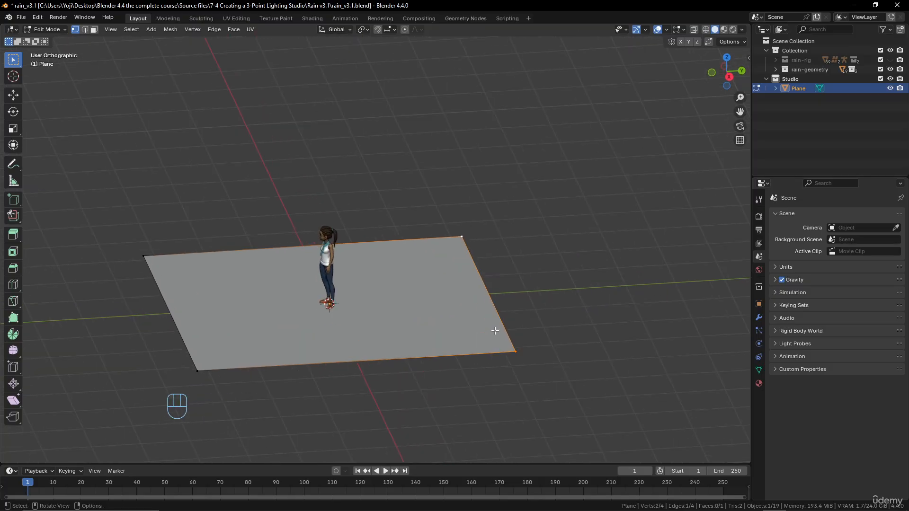
scroll(495, 331, "down", 1)
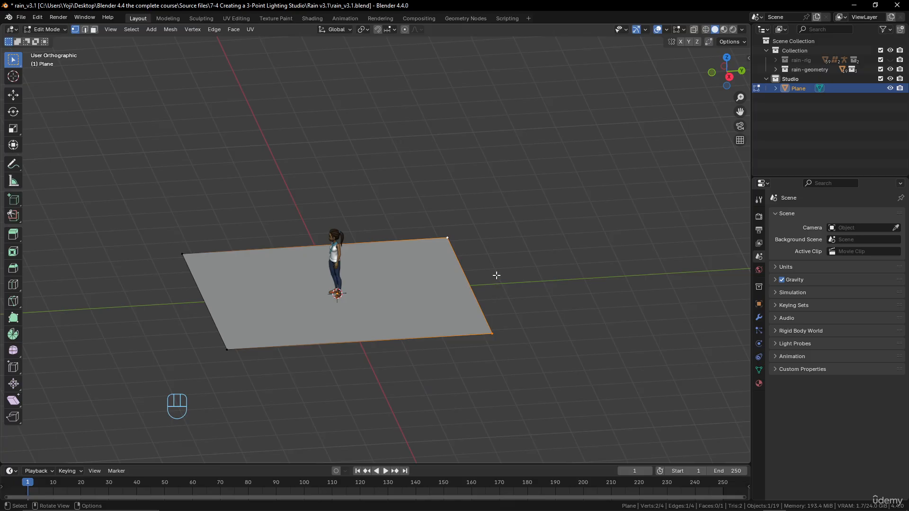
key("g")
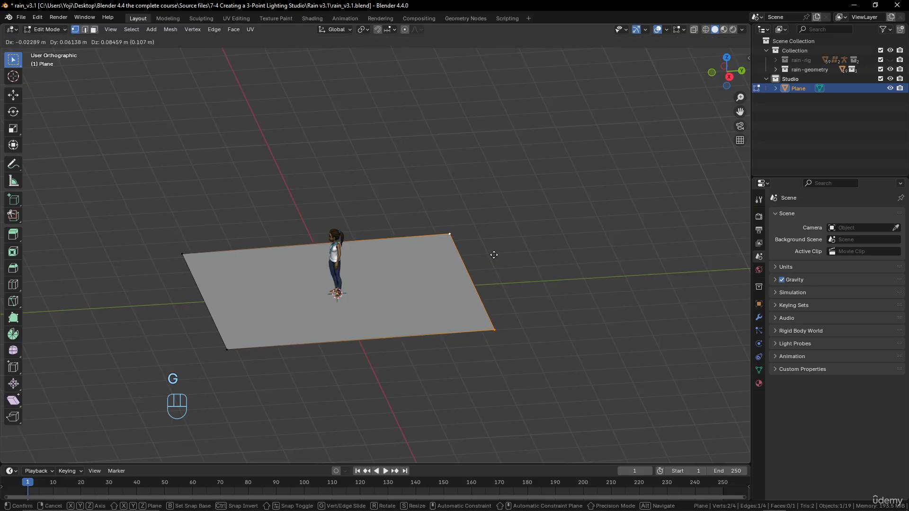
right_click(495, 258)
key("e")
key("z")
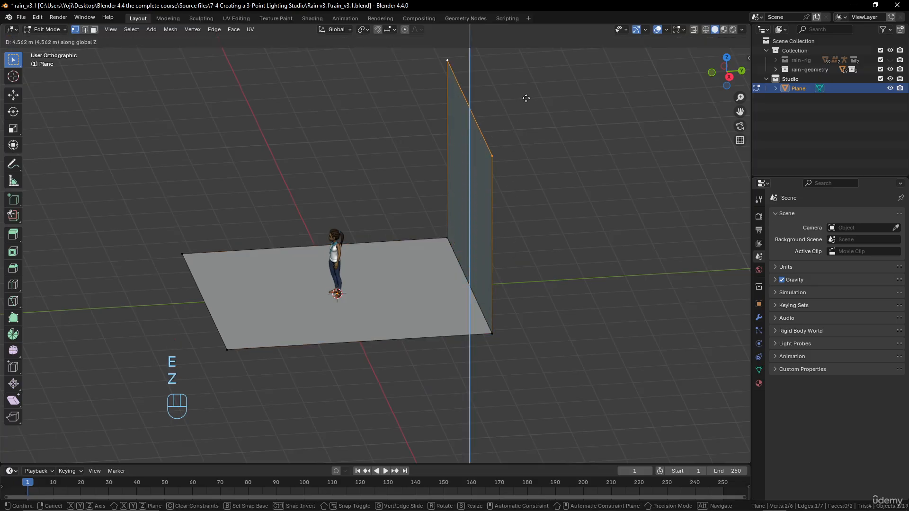
left_click(528, 83)
middle_click_drag(271, 308, 337, 311)
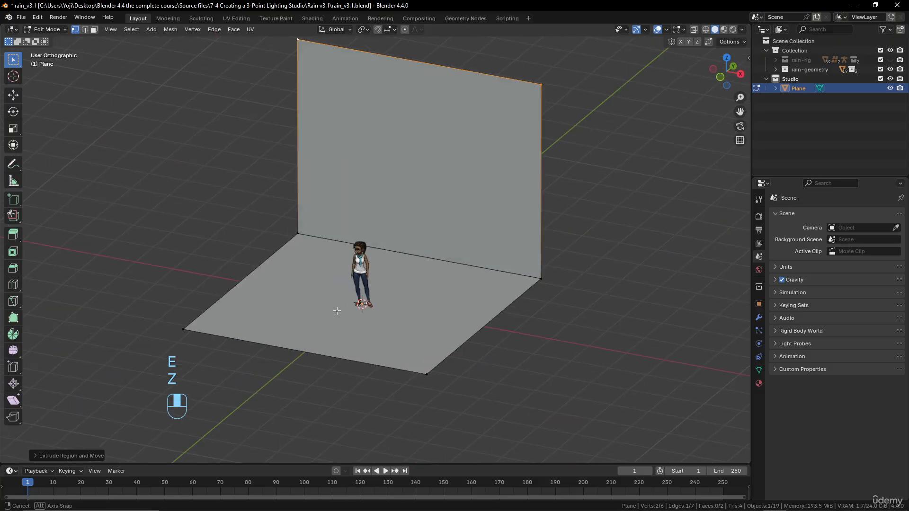
Bevel the edge where the floor meets the back wall with 25 segments and a width of about 1.6 m.
middle_click_drag(428, 278, 395, 290)
left_click(368, 201)
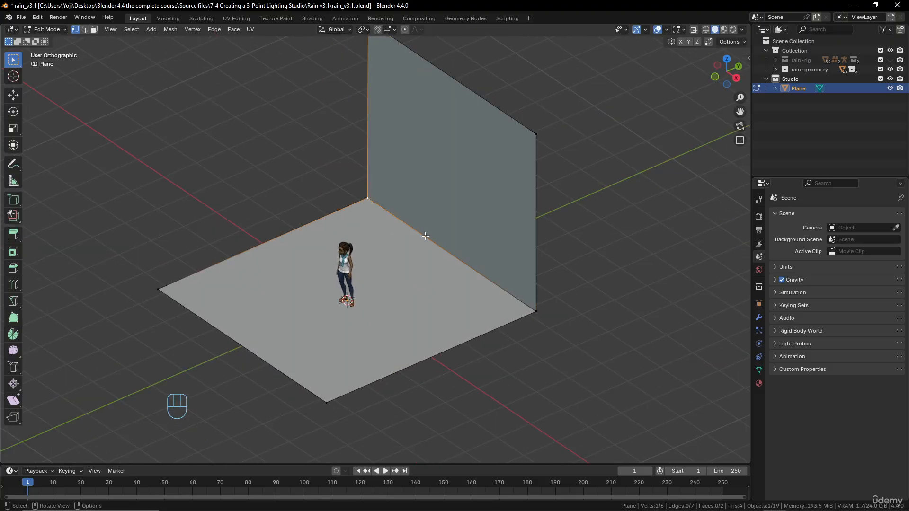
left_click(534, 312, "shift")
middle_click_drag(568, 347, 509, 314, "shift")
key("ctrl+b")
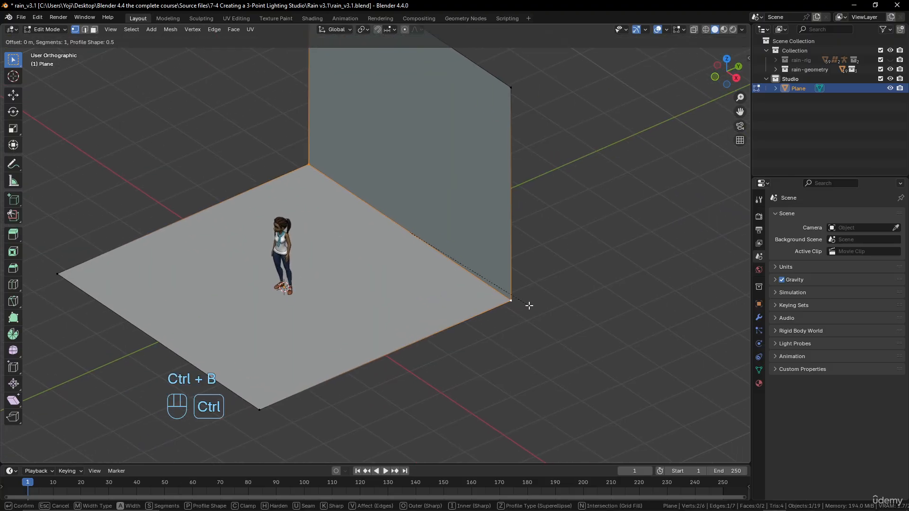
scroll(552, 370, "up", 8)
scroll(564, 386, "up", 13)
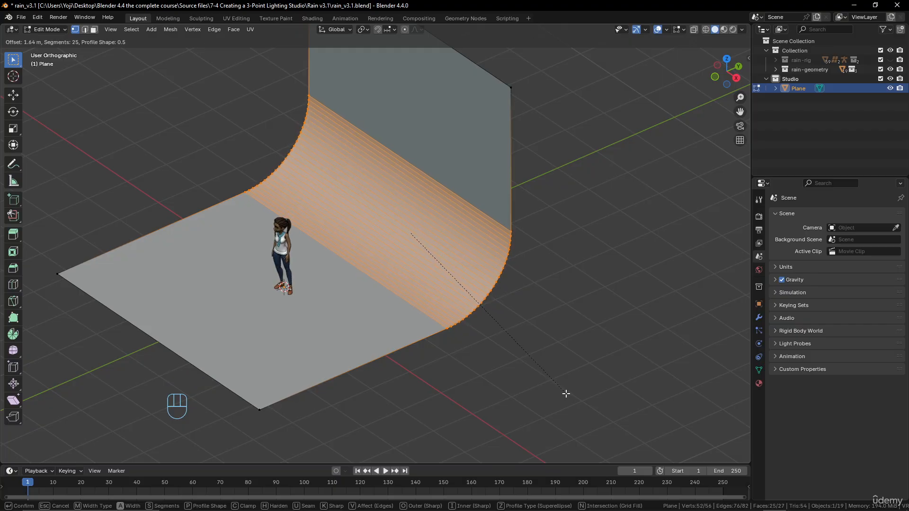
left_click(552, 393)
Return to Object Mode and apply smooth shading to the curved backdrop.
middle_click_drag(552, 393, 445, 282)
key("Tab")
right_click(454, 261)
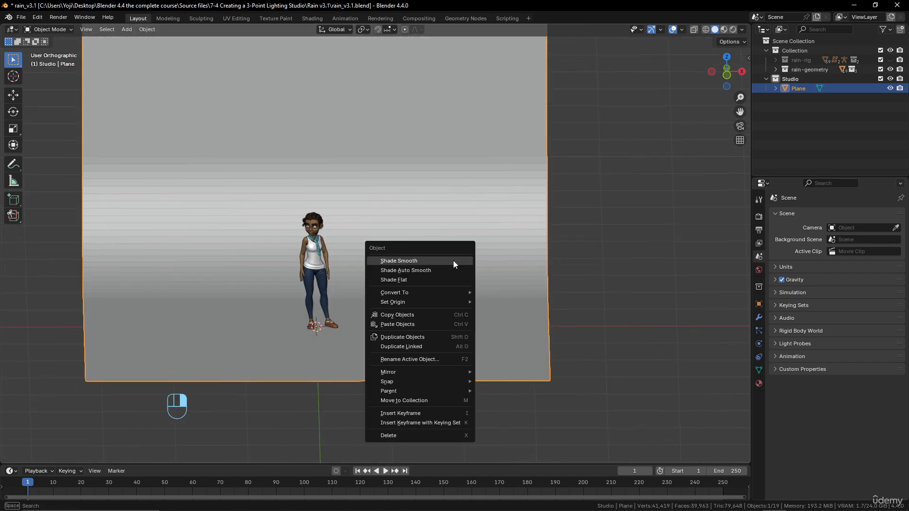
left_click(453, 261)
mouse_move(317, 357)
middle_mouse_down()
mouse_move(252, 356)
mouse_move(319, 360)
middle_mouse_up()
scroll(425, 346, "down", 4)
scroll(424, 352, "up", 3)
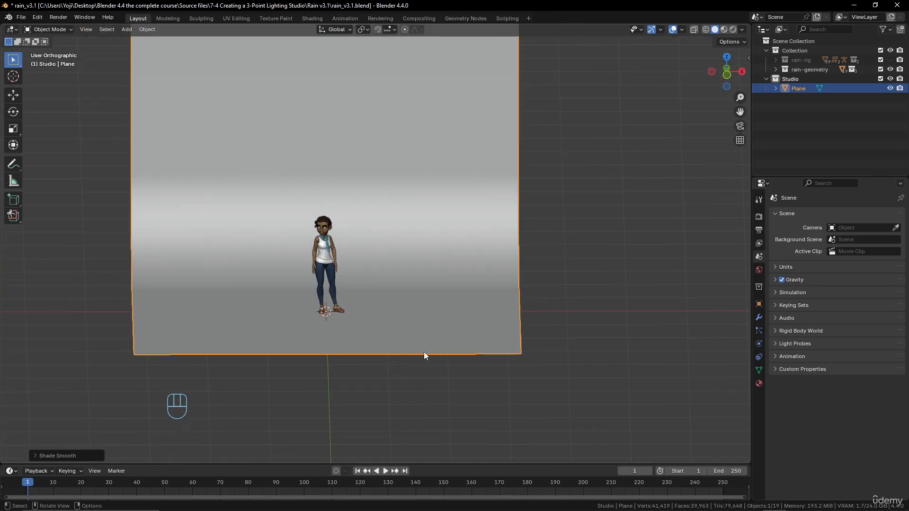
Scale the backdrop down evenly to about 0.67 of its size around the character.
middle_click_drag(425, 351, 457, 340)
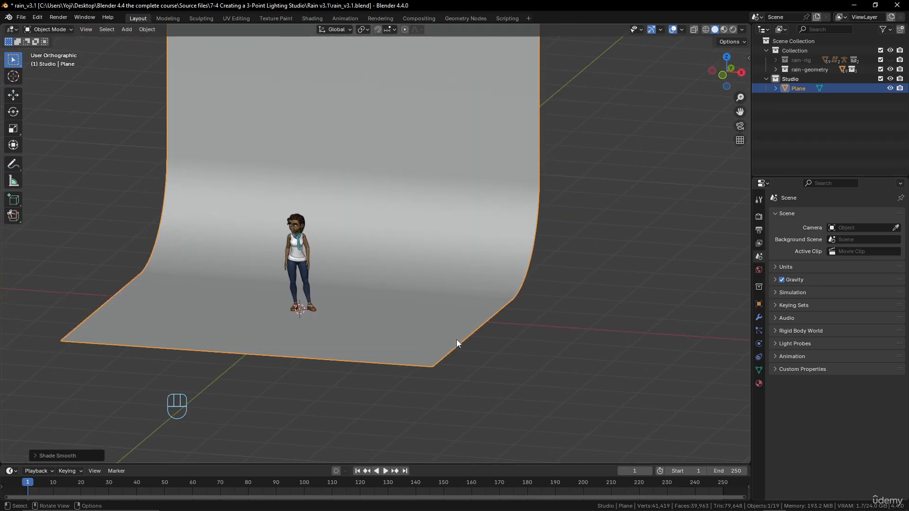
key("s")
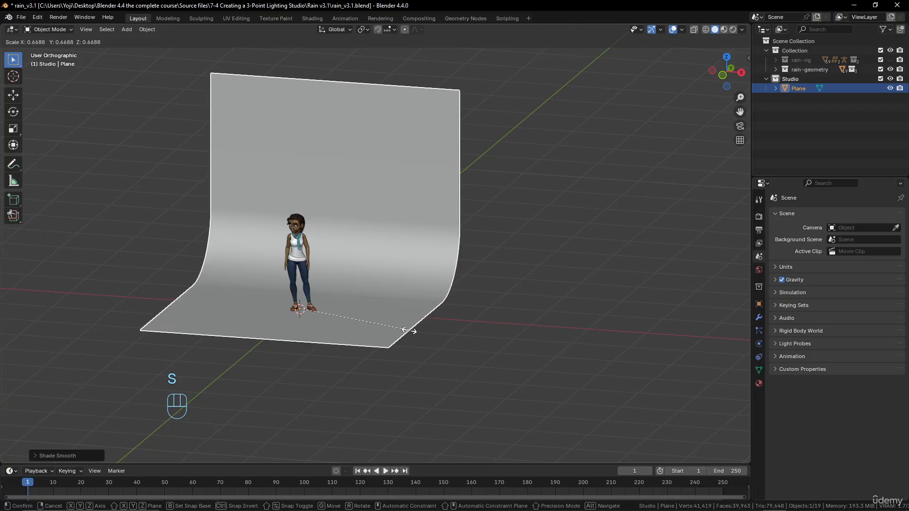
left_click(414, 331)
middle_click_drag(413, 330, 310, 371)
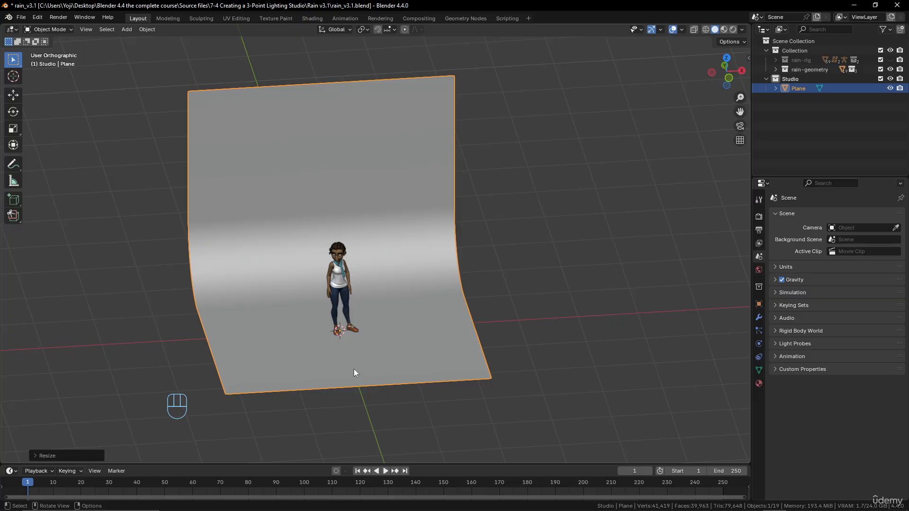
Add a camera at the character's feet in the Studio collection.
middle_click_drag(377, 325, 323, 307)
scroll(357, 314, "up", 2)
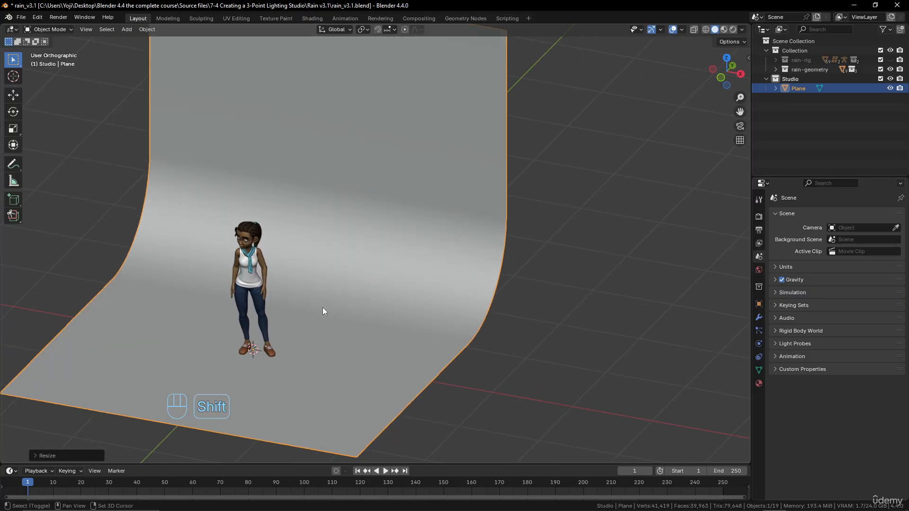
key("shift+a")
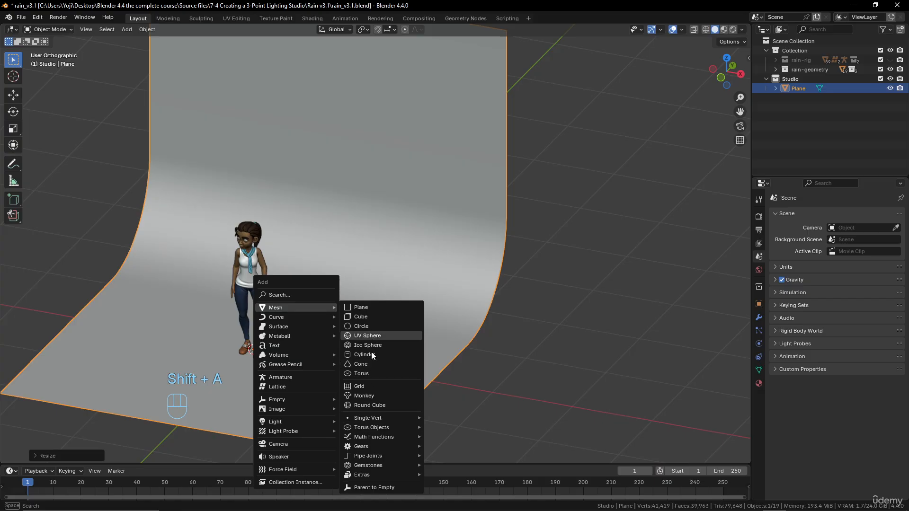
left_click(295, 442)
scroll(332, 360, "down", 3)
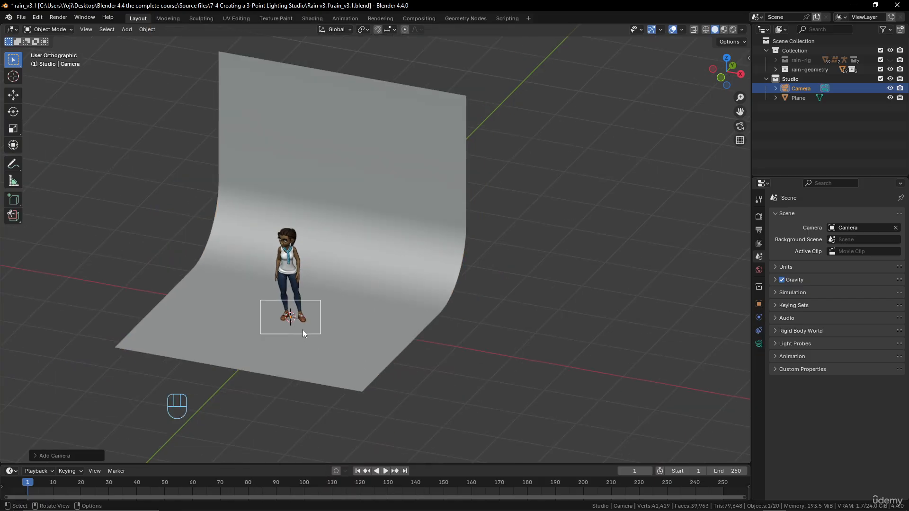
Clear the camera's rotation and rotate it by -90° in the right side view so it points horizontally along Y.
middle_click_drag(303, 330, 270, 320)
key("KP_3")
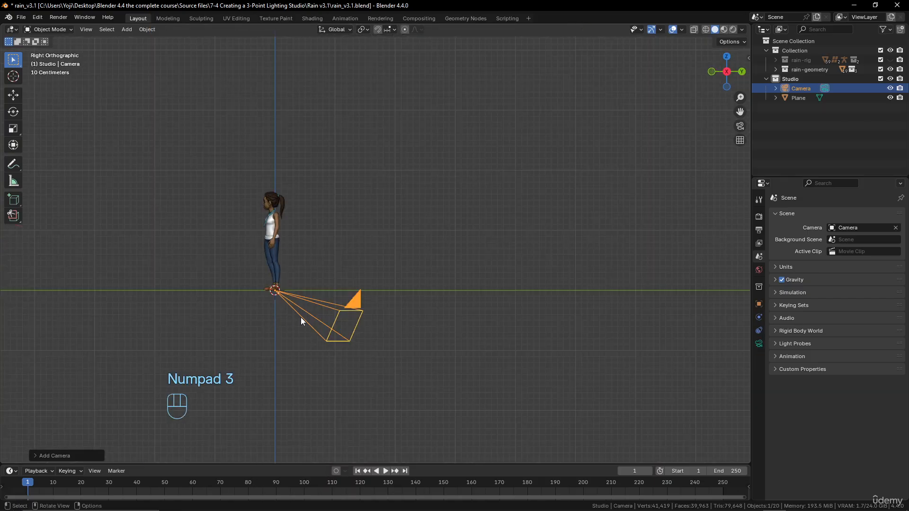
key("alt+r")
key("r")
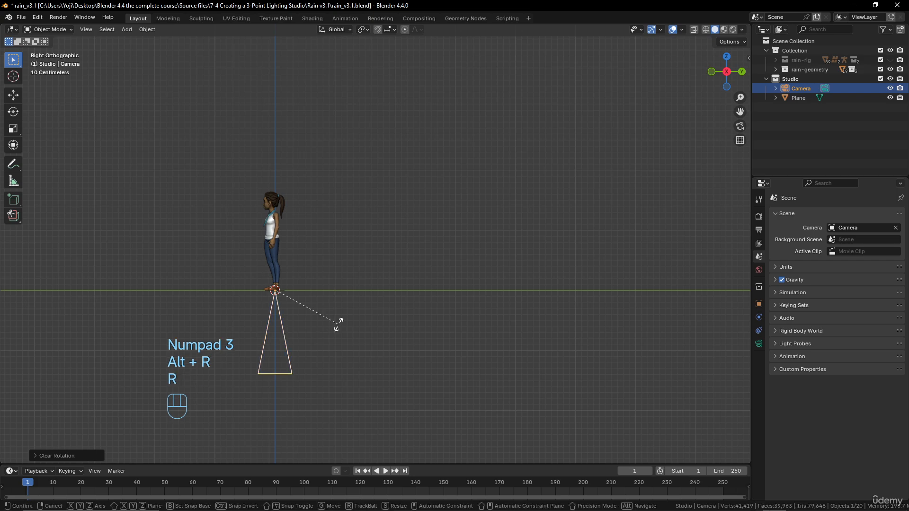
key("KP_9")
key("KP_0")
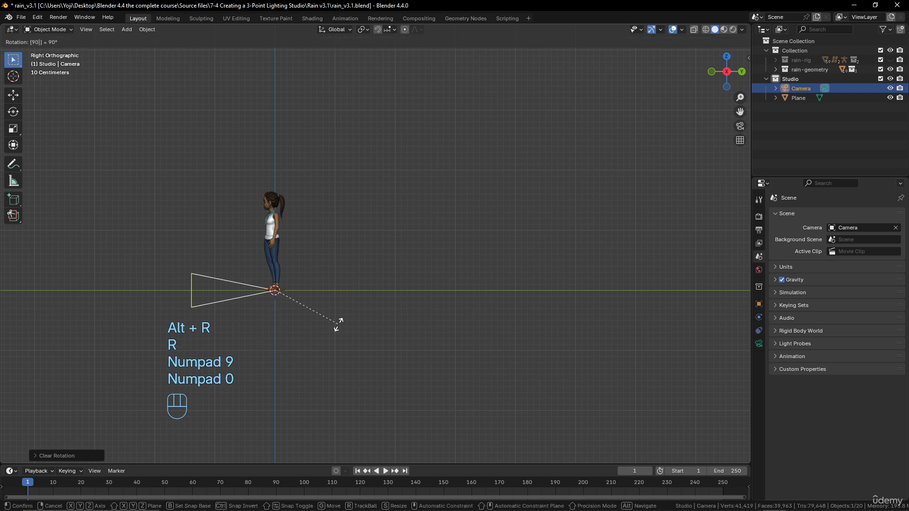
key("KP_Subtract")
left_click(339, 326)
Move the camera well out in front of the character at about chest height and look through it.
scroll(353, 331, "down", 2)
key("g")
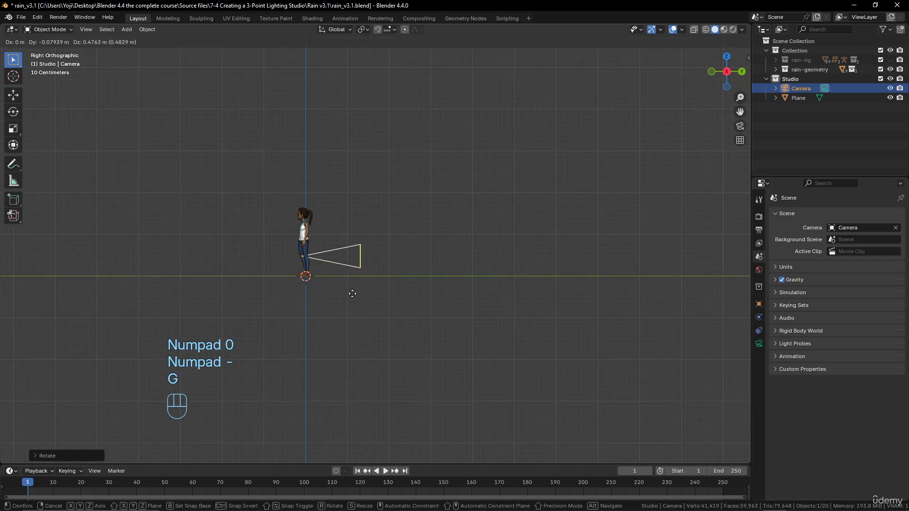
left_click(121, 278)
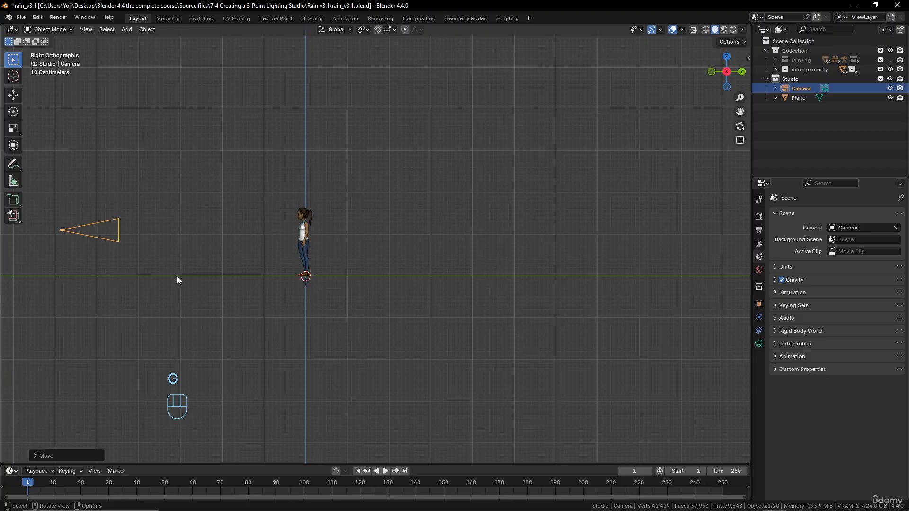
key("KP_0")
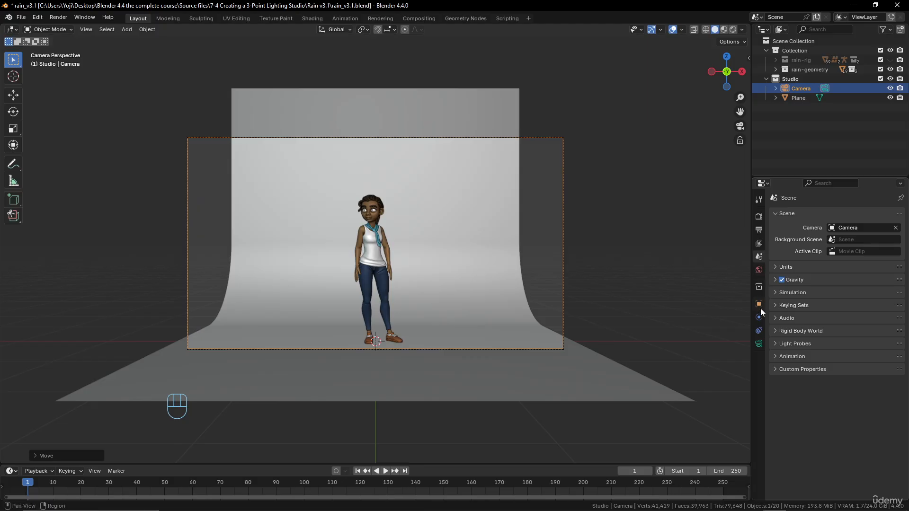
Set the output resolution to 1200 px wide by 1600 px high for a portrait frame.
left_click(760, 344)
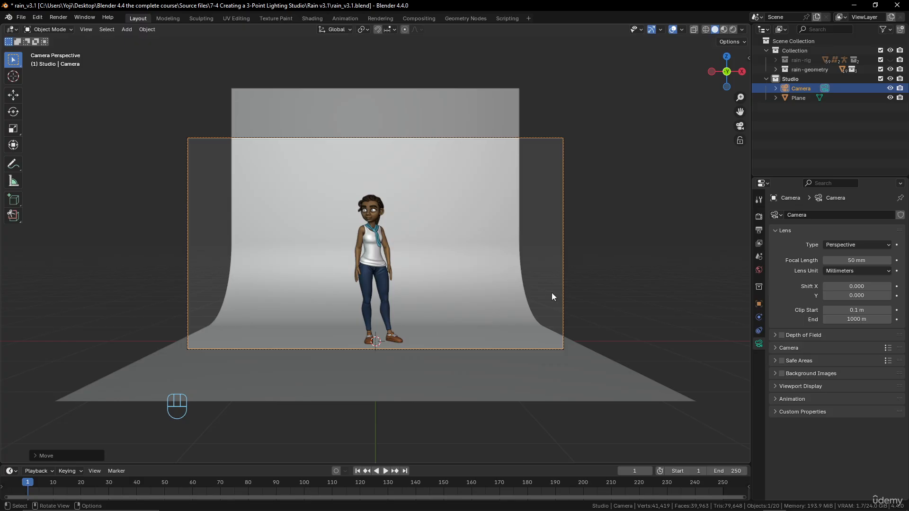
left_click(759, 216)
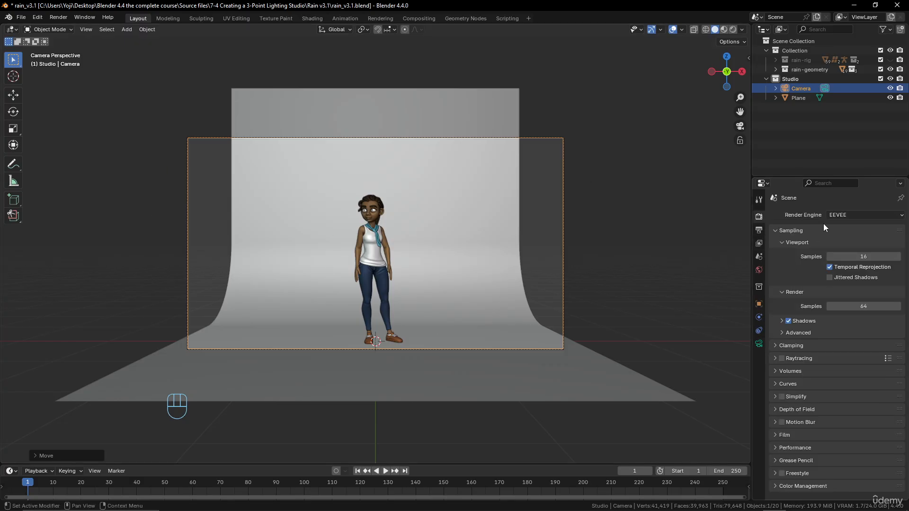
left_click(760, 230)
left_click(863, 228)
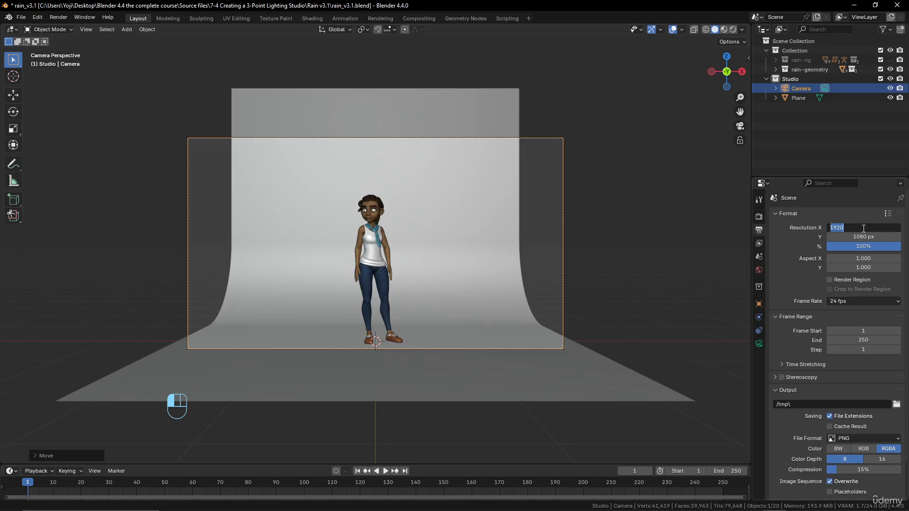
type("16")
type("00")
key("Return")
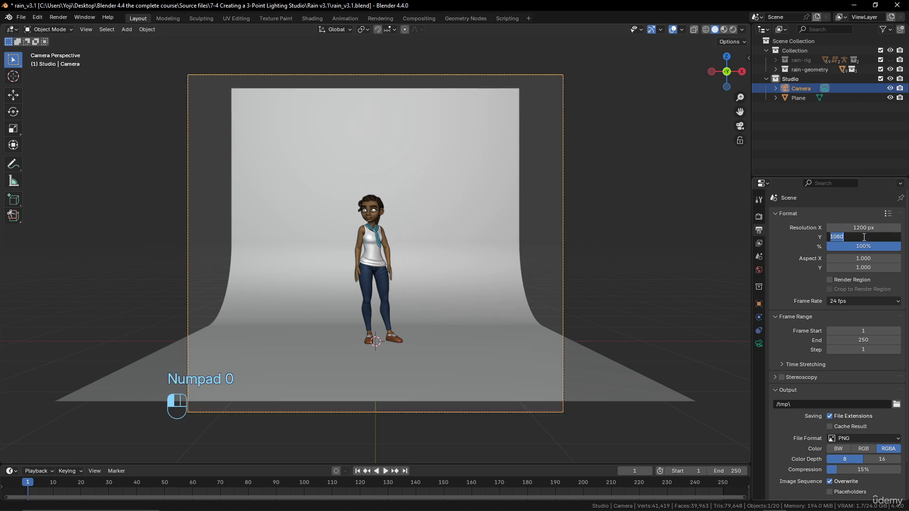
type("1600")
key("Return")
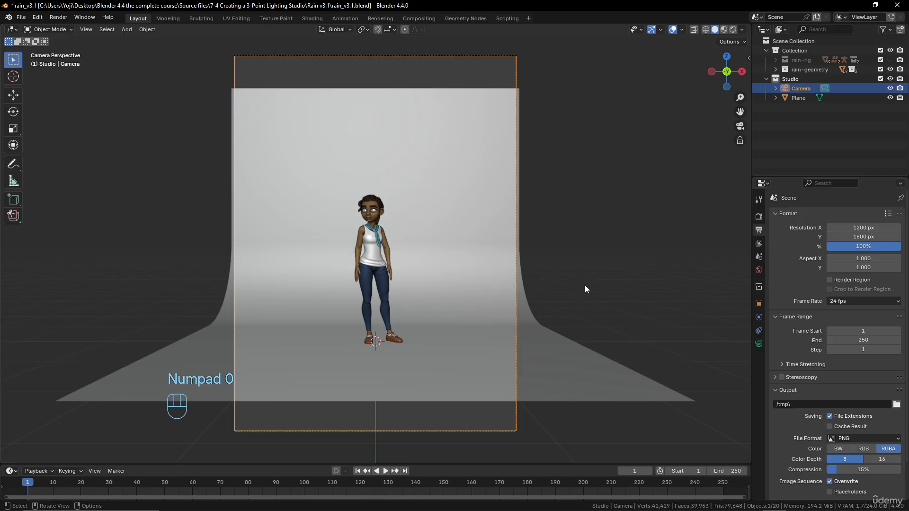
Set the camera's focal length to 102 mm and lower the camera about 0.23 m along Z to frame the whole character.
left_click(759, 344)
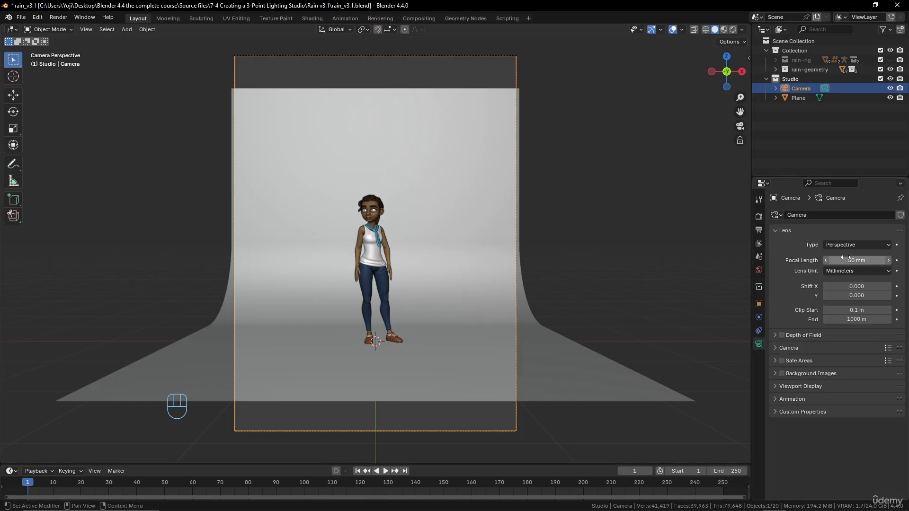
left_click_drag(845, 257, 878, 258)
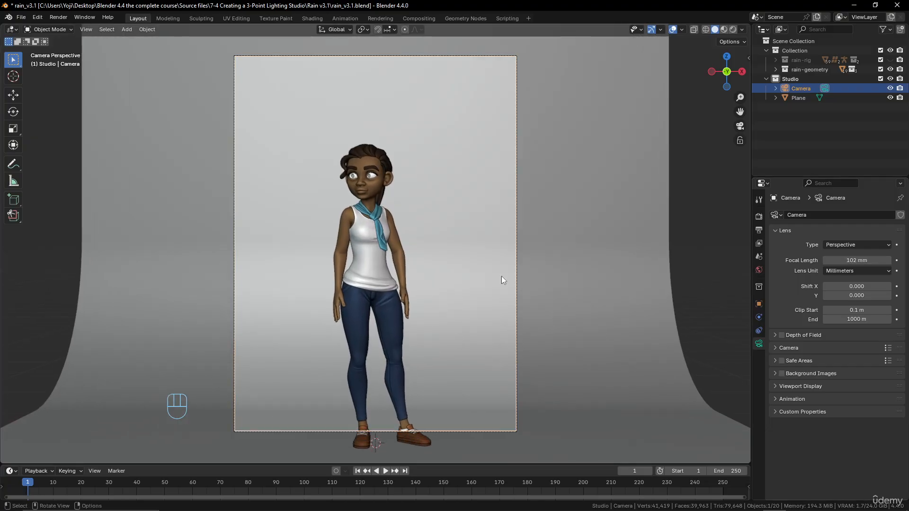
scroll(499, 276, "down", 4)
scroll(496, 275, "up", 2)
key("g")
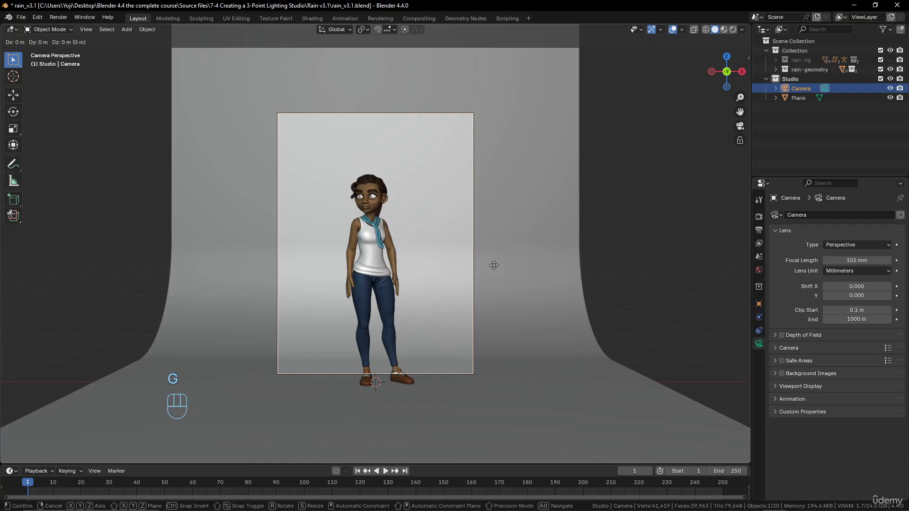
key("z")
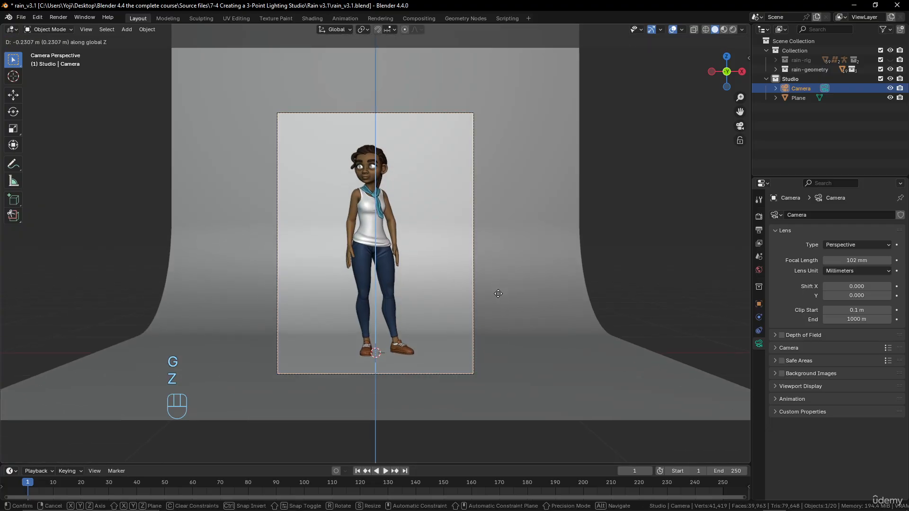
left_click(498, 294)
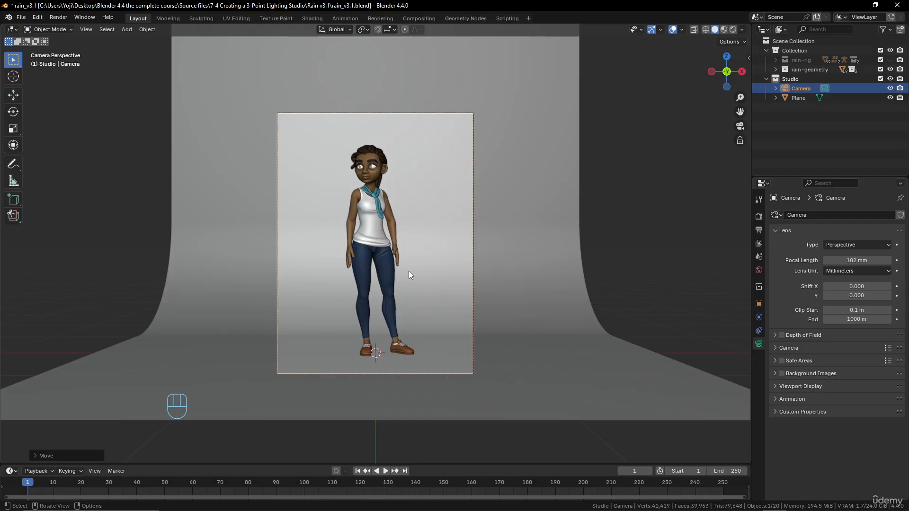
Switch the viewport to rendered shading and inspect the character in the camera view.
left_click(733, 29)
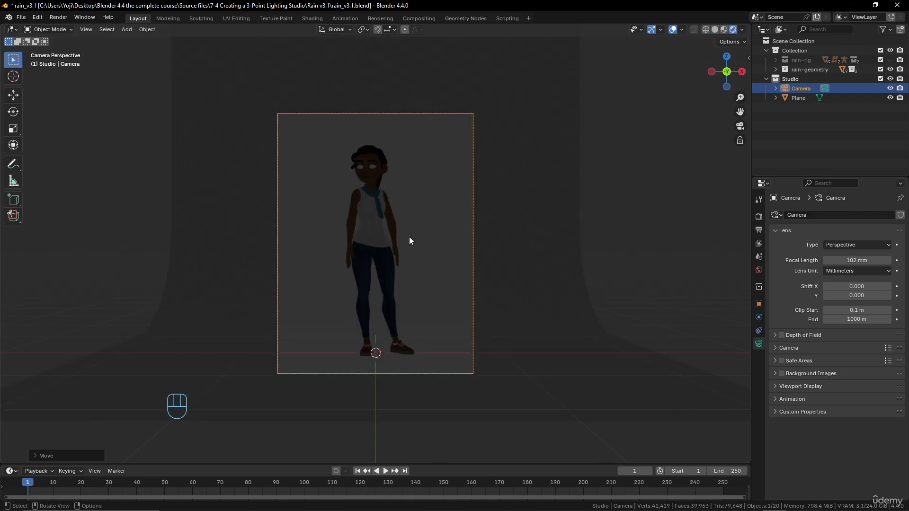
scroll(453, 271, "up", 3)
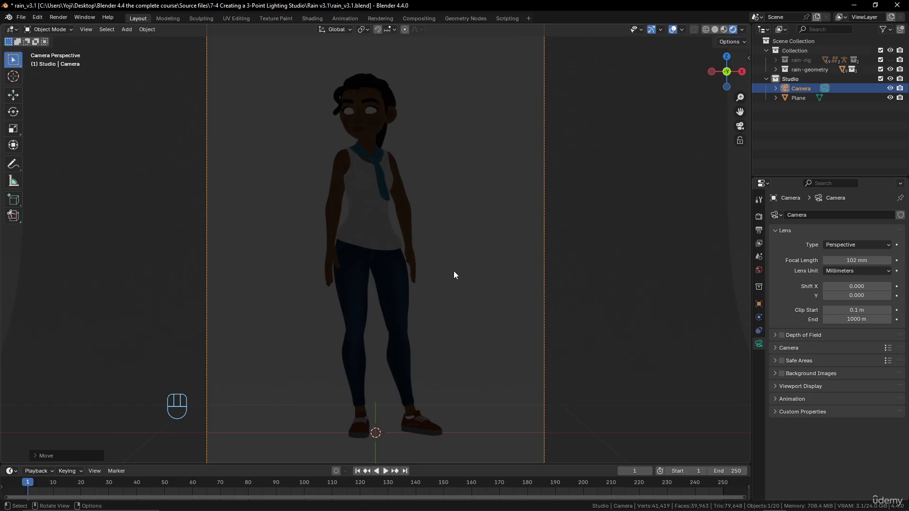
scroll(454, 271, "down", 2)
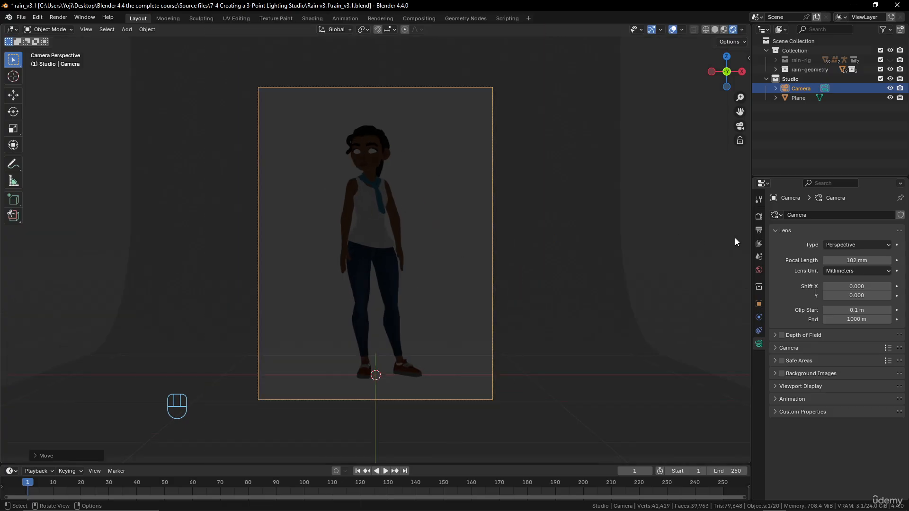
Change the scene's render engine to Cycles.
left_click(759, 216)
left_click(843, 215)
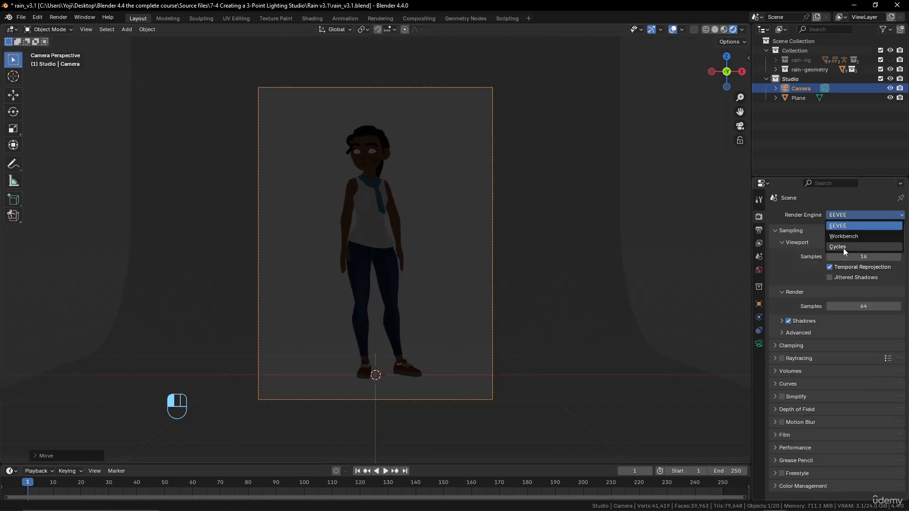
left_click(843, 248)
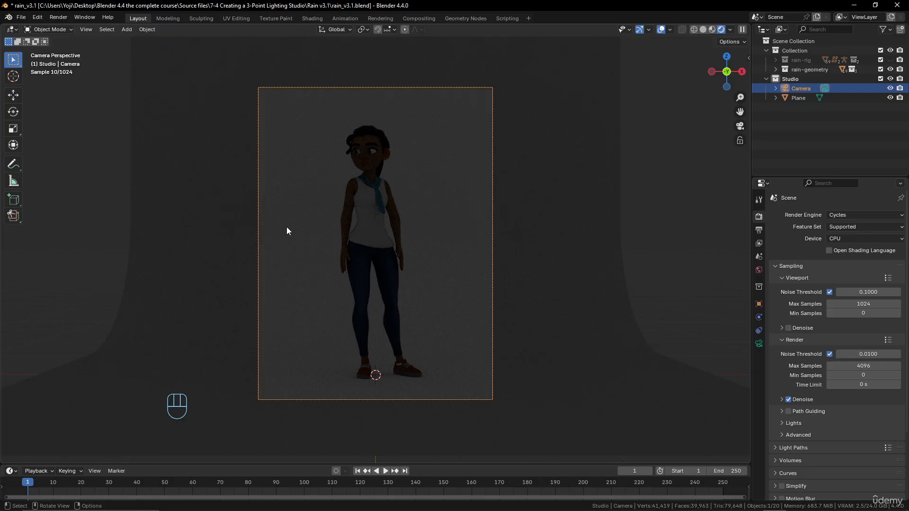
Set the Cycles render device to GPU Compute and enable denoising for the viewport.
scroll(373, 144, "up", 4)
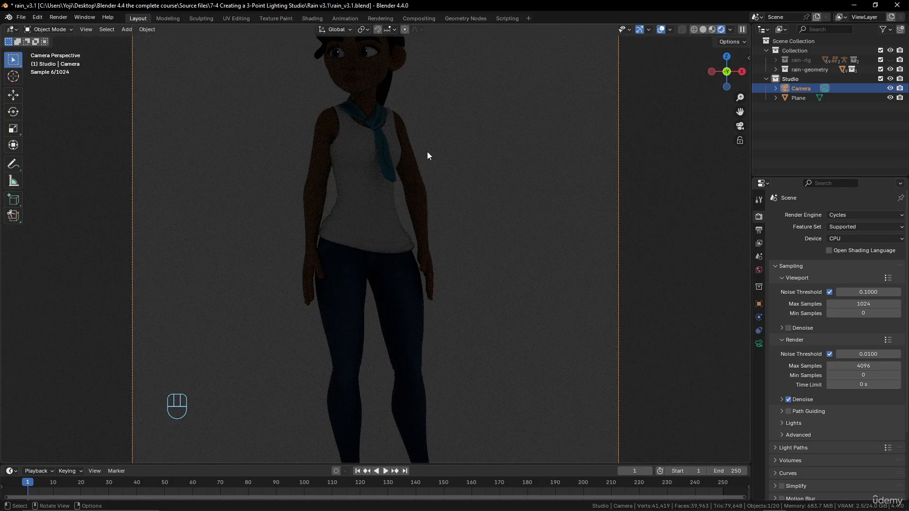
scroll(428, 156, "down", 5)
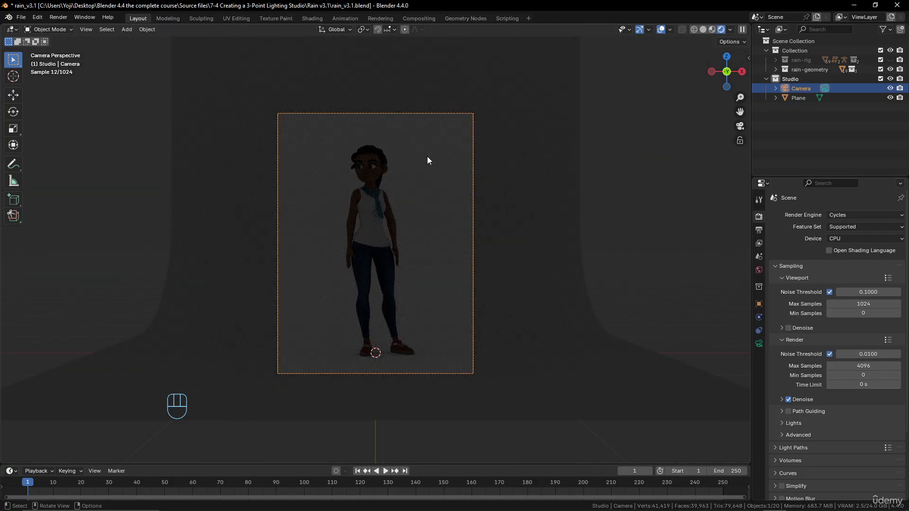
left_click(840, 239)
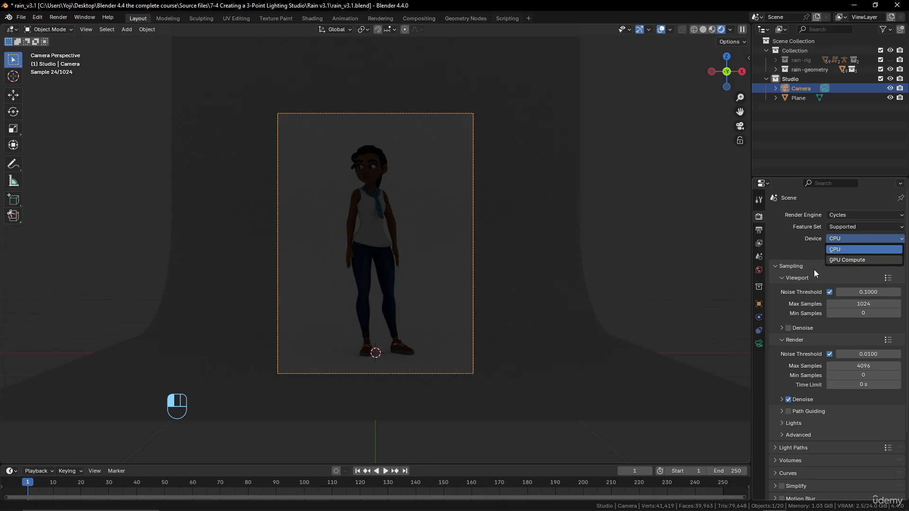
left_click(845, 260)
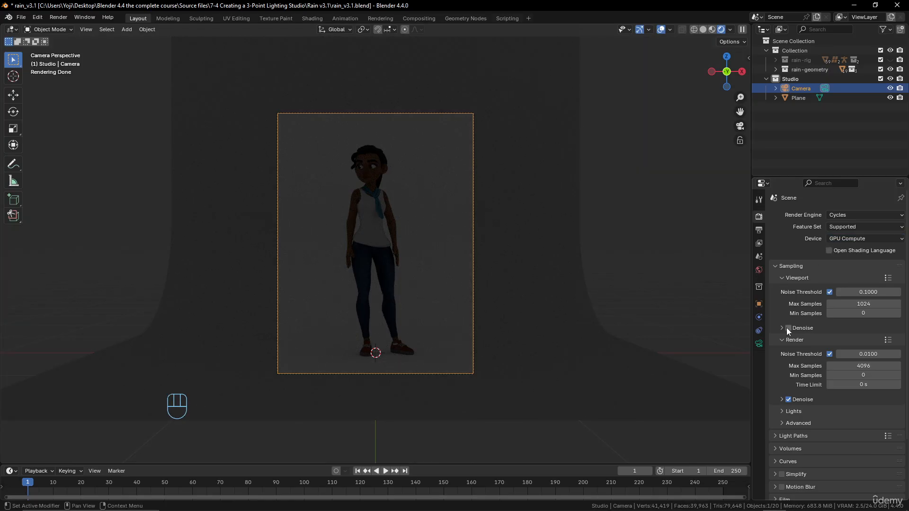
left_click(787, 328)
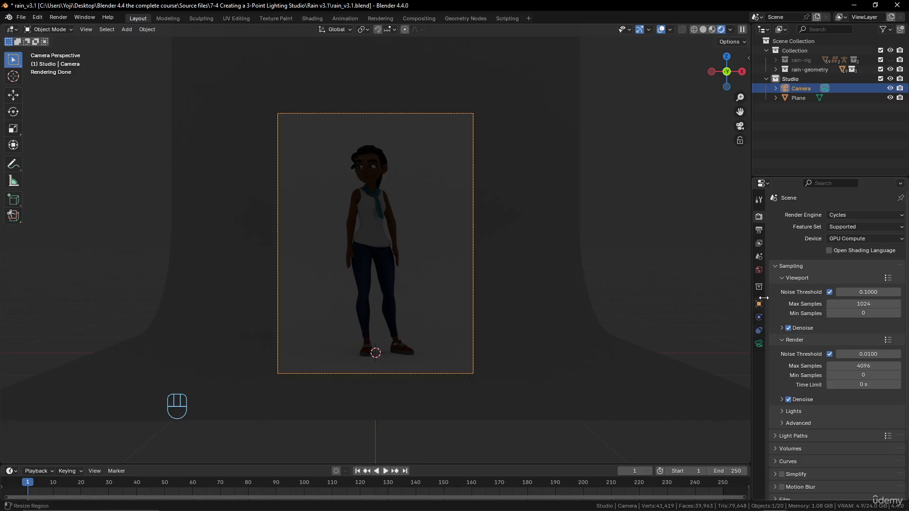
Darken the world background colour to black so that no ambient light reaches the studio.
left_click(758, 268)
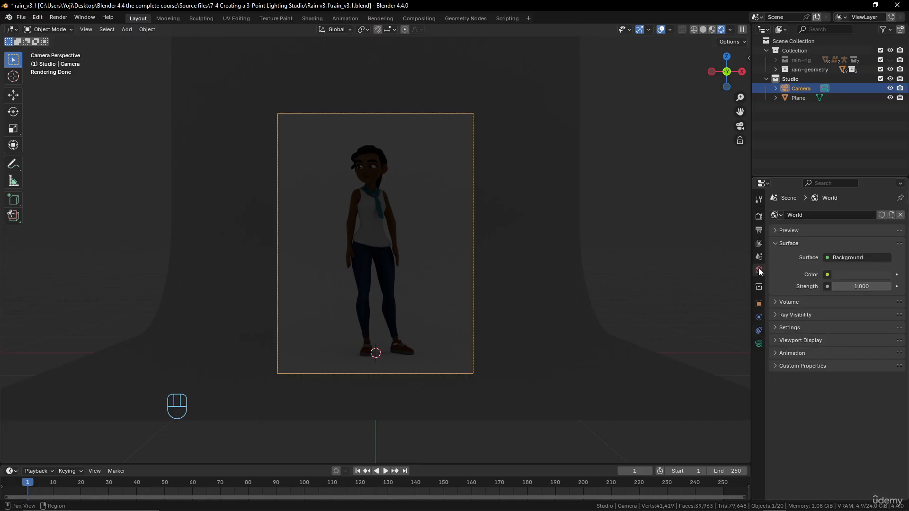
left_click(841, 274)
left_click_drag(878, 181, 884, 188)
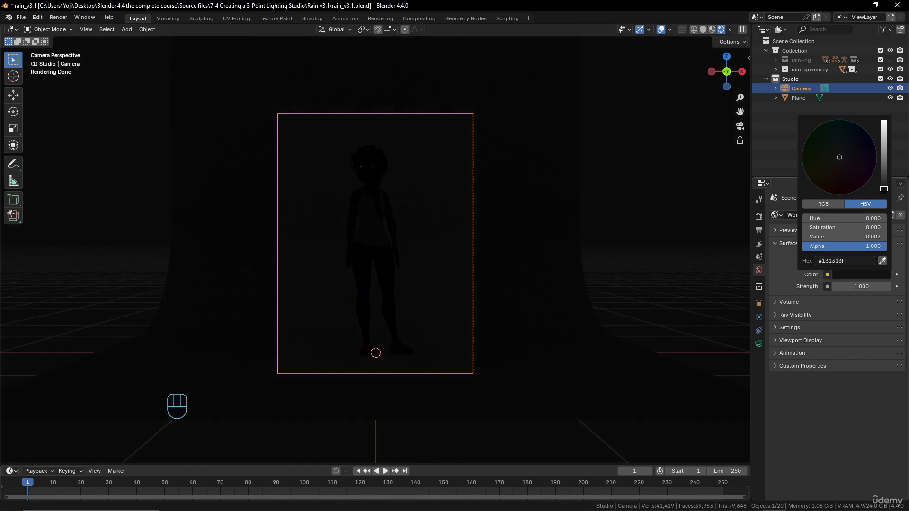
left_click_drag(884, 189, 883, 192)
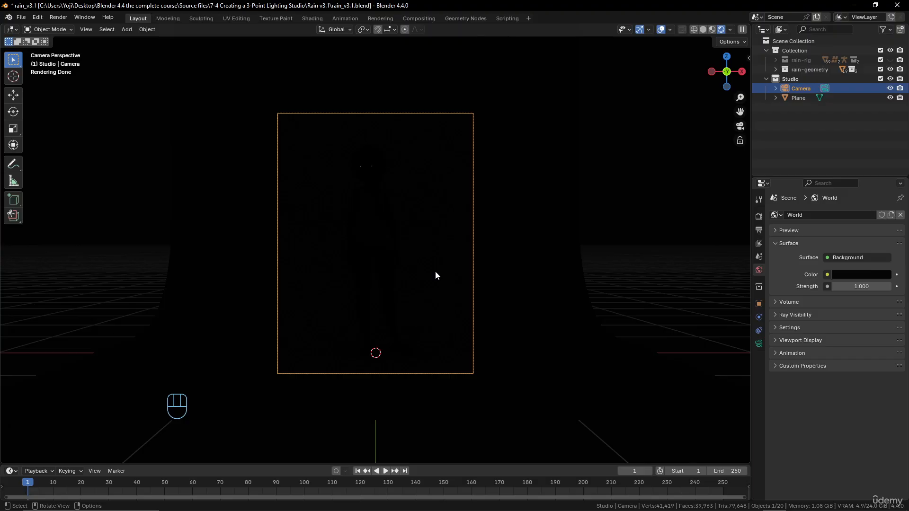
Create a new collection named "lights" and nest it inside the Studio collection.
key("shift+a")
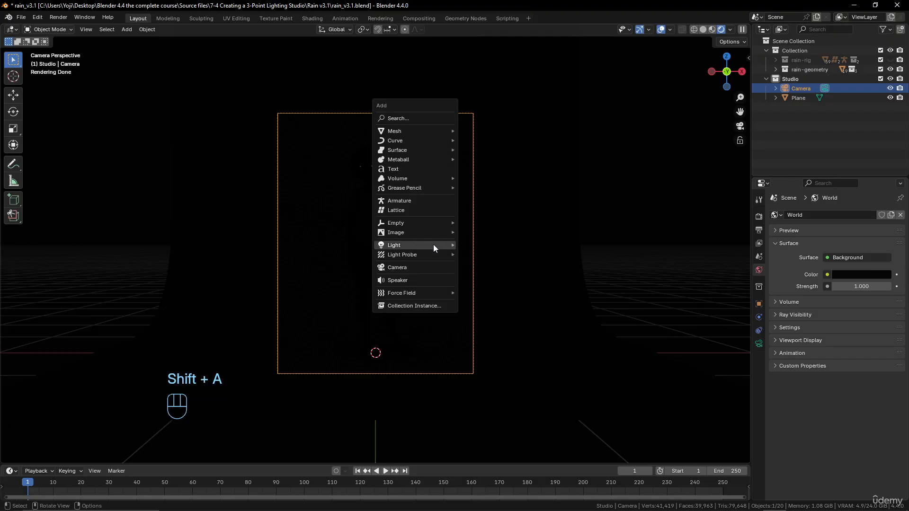
mouse_move(426, 242)
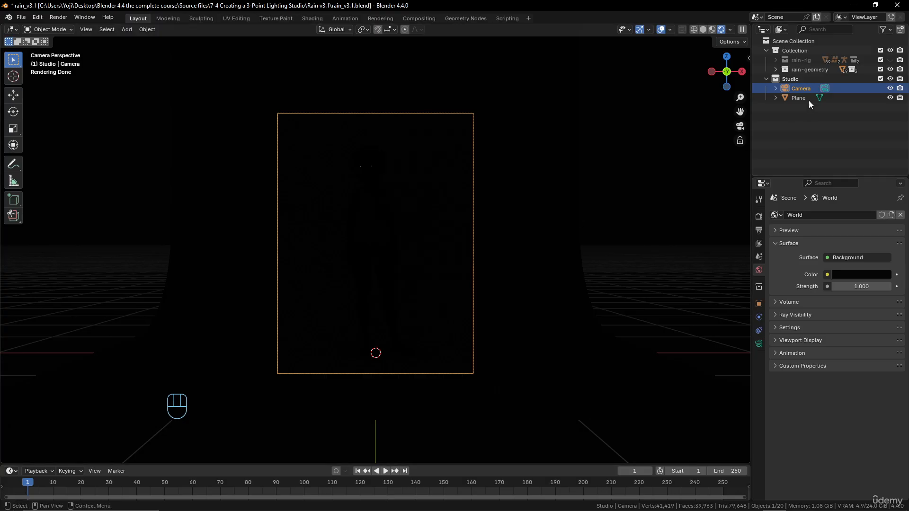
left_click(792, 107)
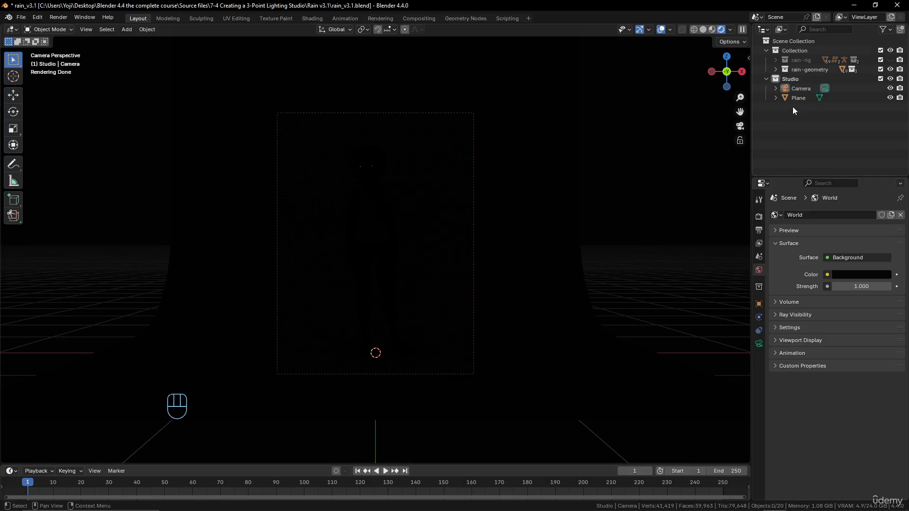
right_click(793, 106)
left_click(797, 107)
double_click(809, 107)
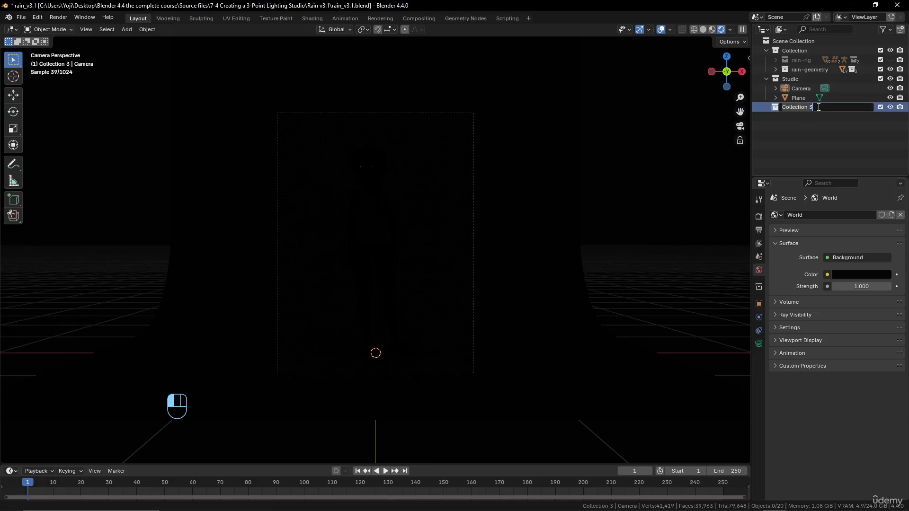
key("BackSpace")
type("lights")
key("Return")
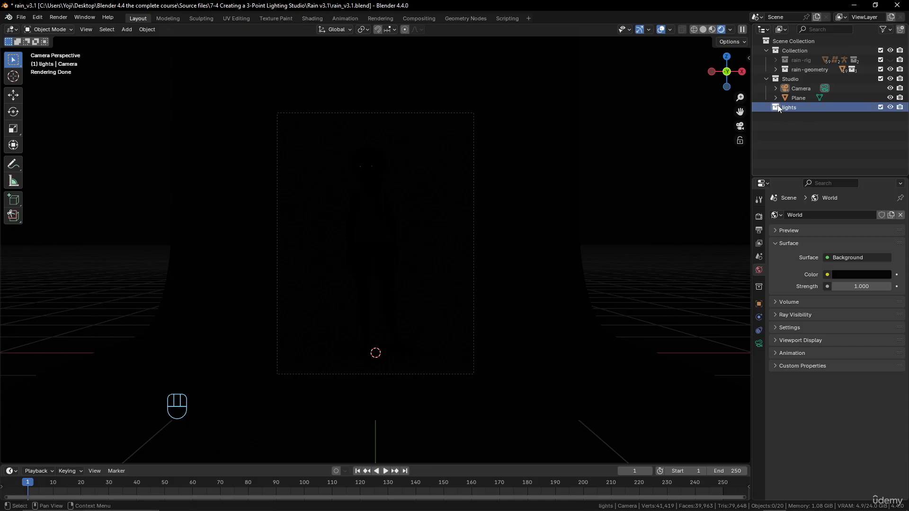
left_click_drag(784, 109, 794, 79)
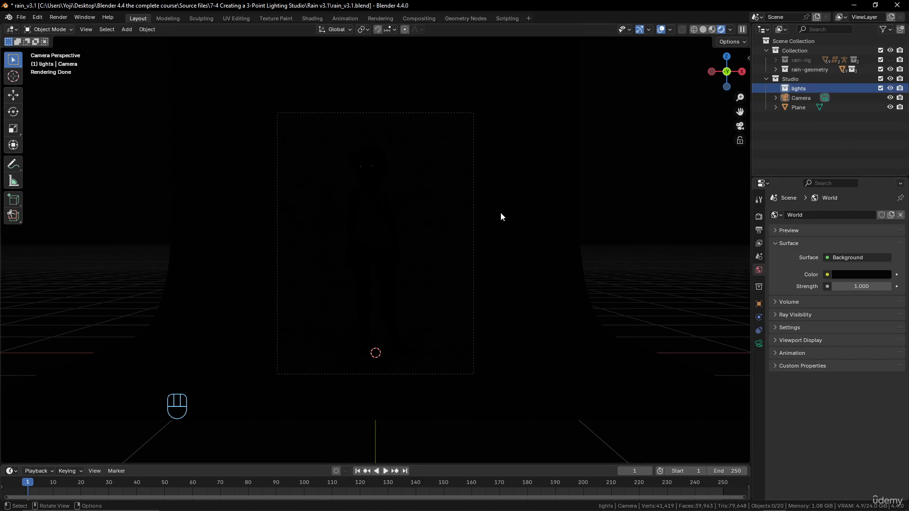
Add a Sun light to the lights collection and rotate it by about -57° in the camera view.
key("shift+a")
mouse_move(484, 190)
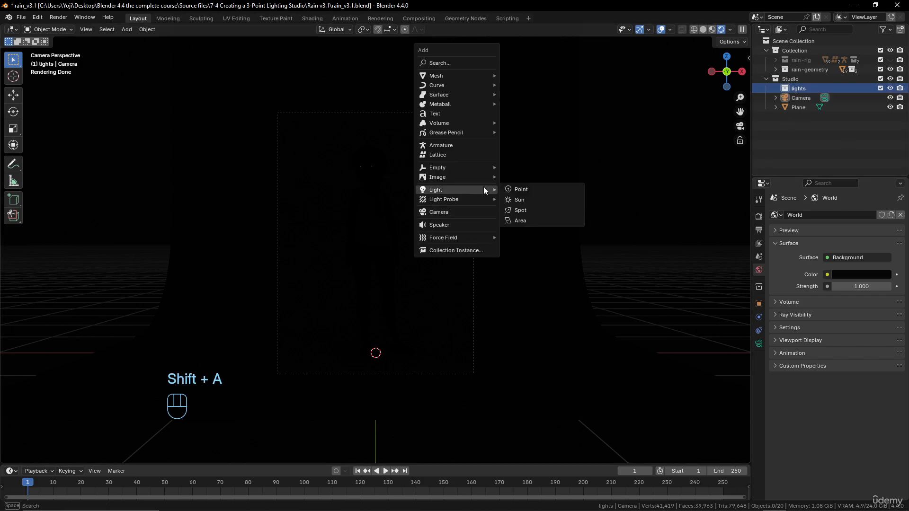
left_click(518, 200)
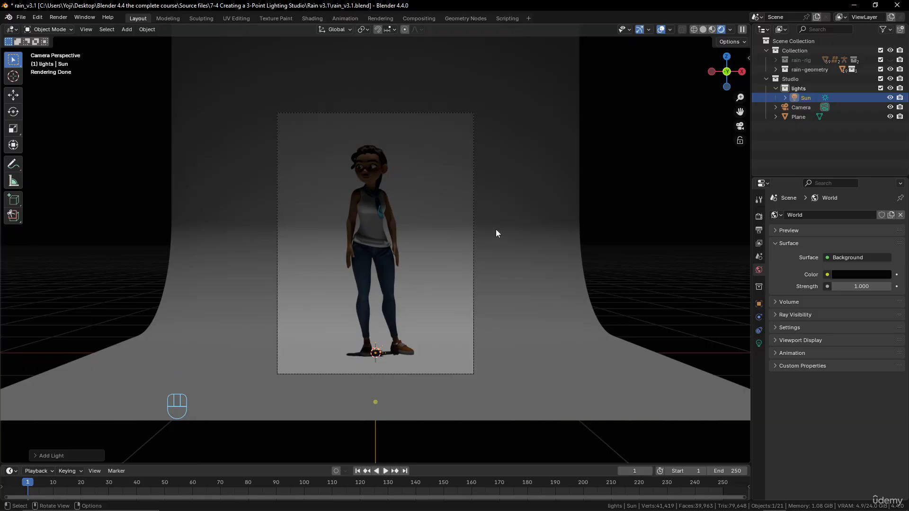
scroll(496, 229, "down", 4)
scroll(496, 229, "up", 2)
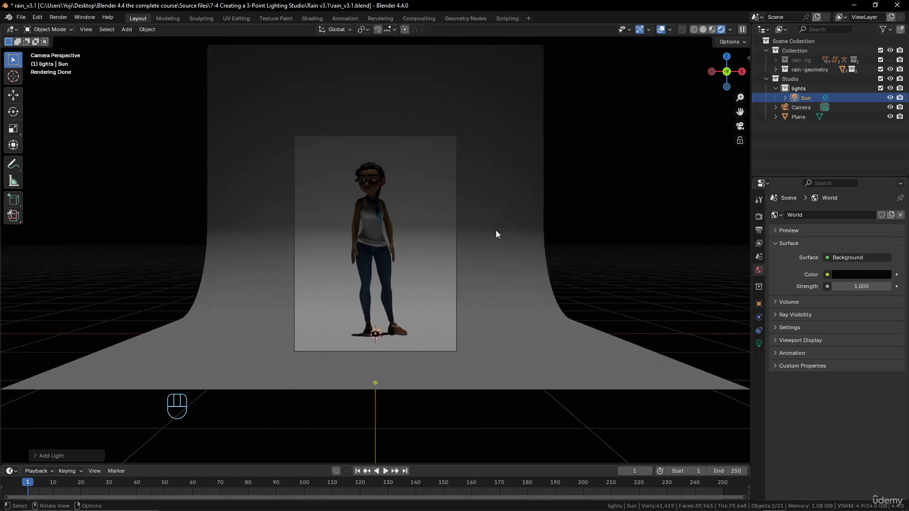
scroll(472, 284, "up", 1)
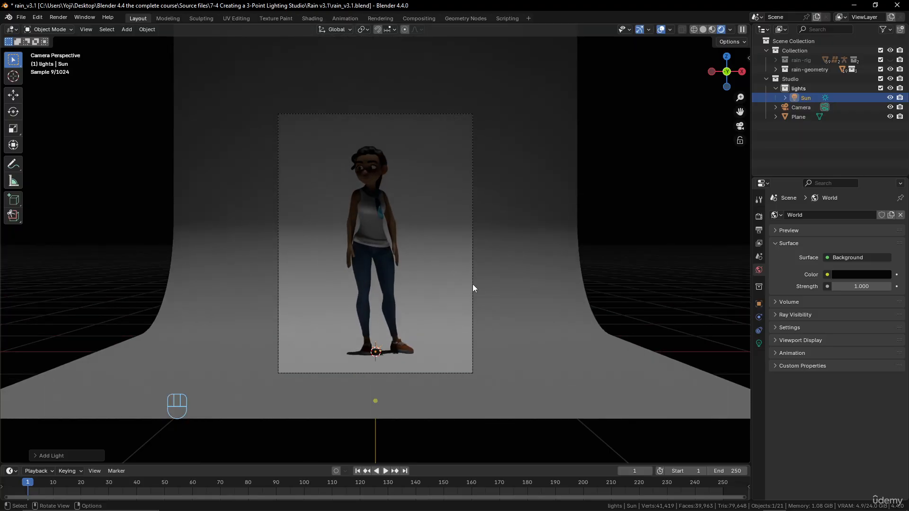
key("r")
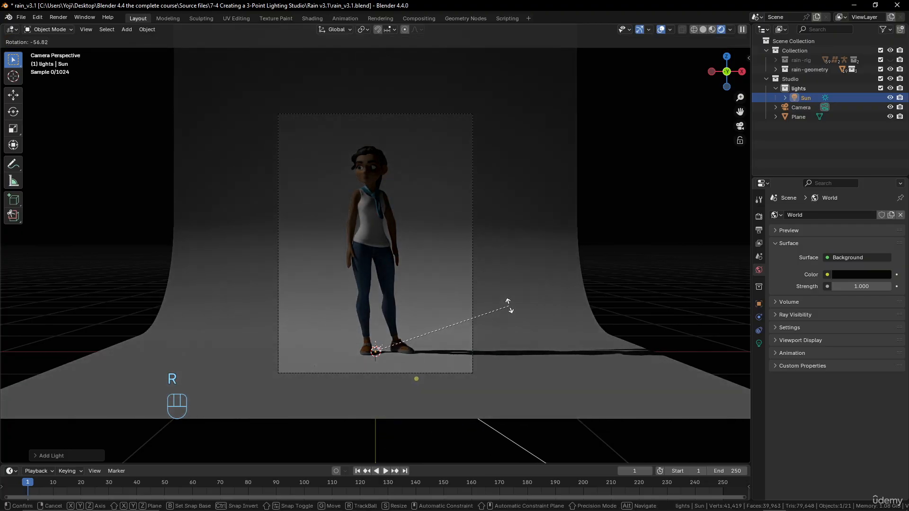
left_click(508, 303)
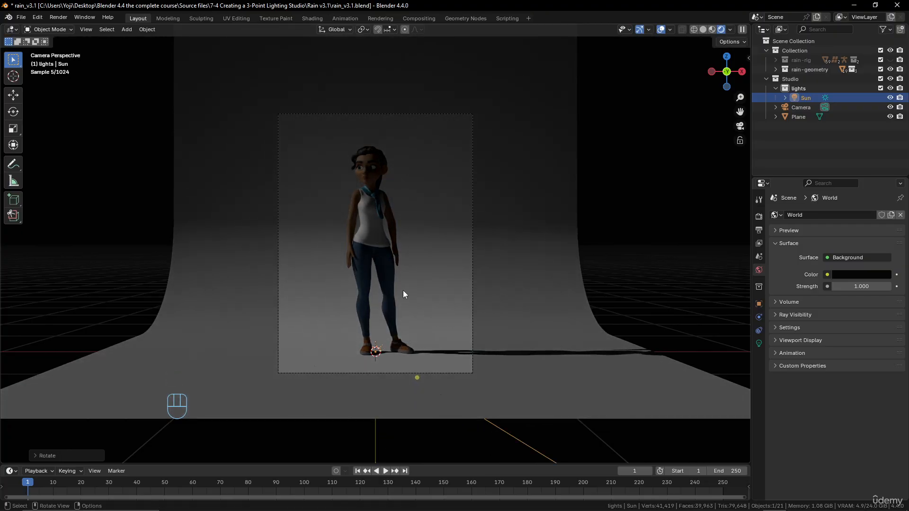
Draw annotation arrows showing the light falling diagonally onto the character, in the camera view and in a side view.
left_click(13, 164)
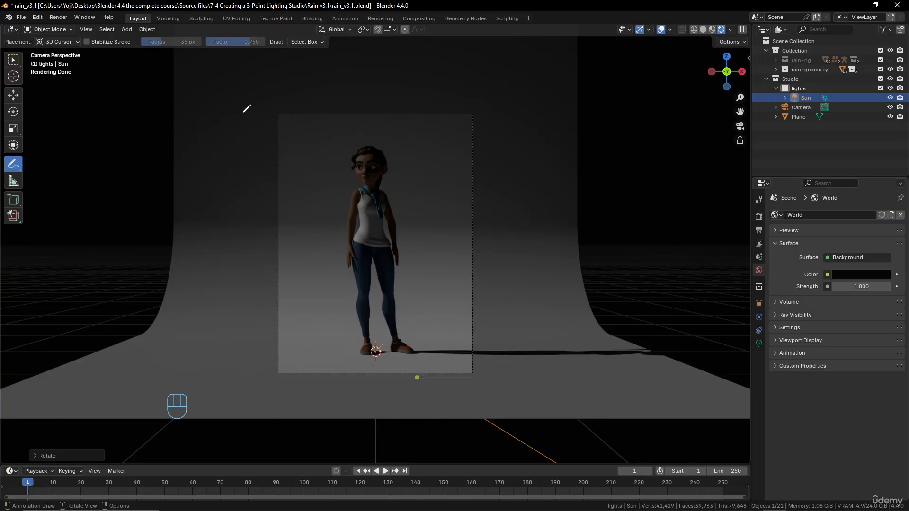
mouse_move(243, 113)
left_mouse_down()
mouse_move(351, 201)
mouse_move(328, 195)
left_mouse_up()
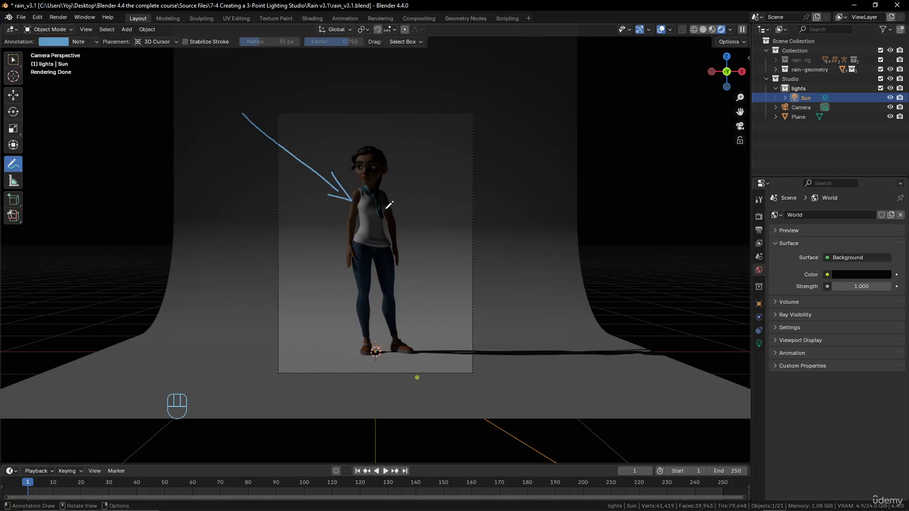
middle_click_drag(389, 205, 403, 223)
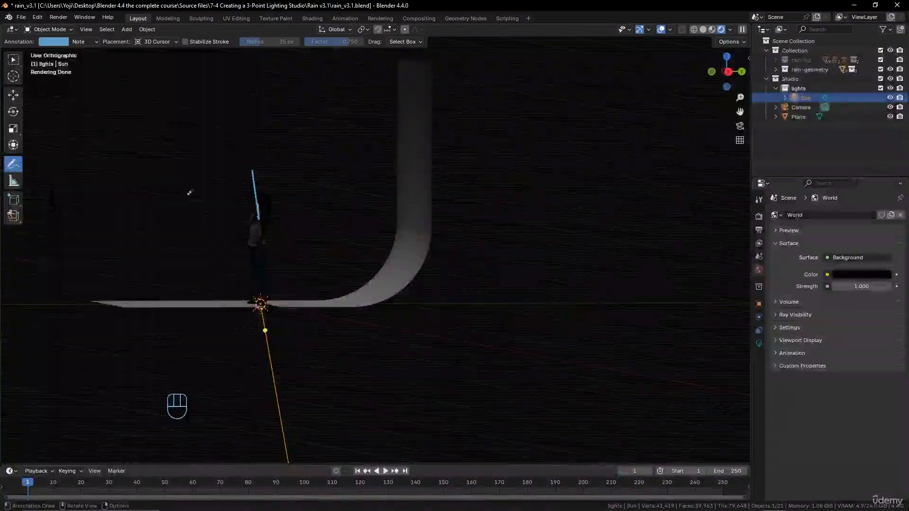
mouse_move(196, 163)
left_mouse_down()
mouse_move(239, 217)
mouse_move(223, 209)
mouse_move(234, 197)
left_mouse_up()
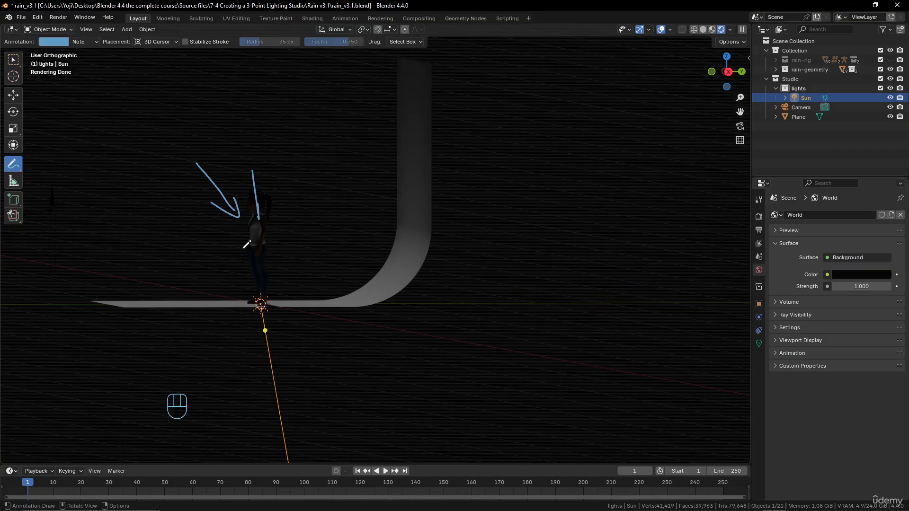
Rotate the Sun about 37° around the global Z axis and check the lighting through the camera.
middle_click_drag(247, 244, 422, 268)
scroll(396, 284, "up", 2)
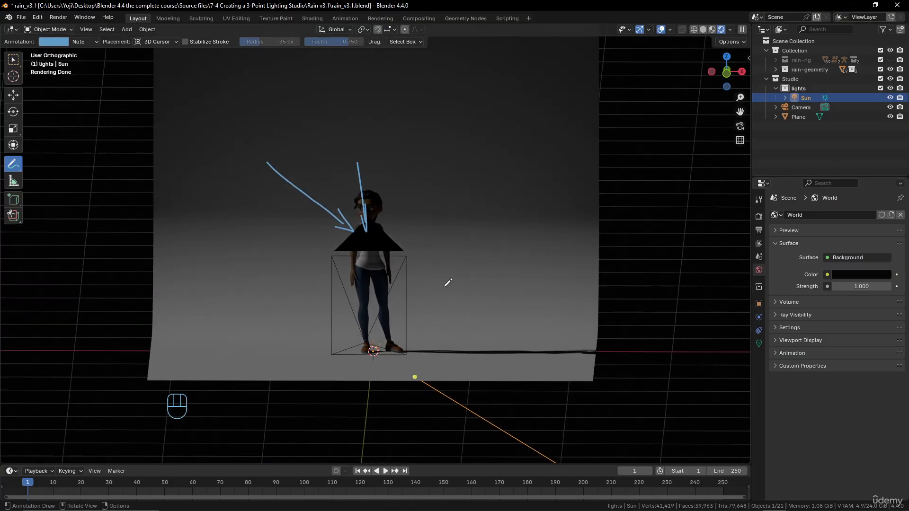
key("r")
key("z")
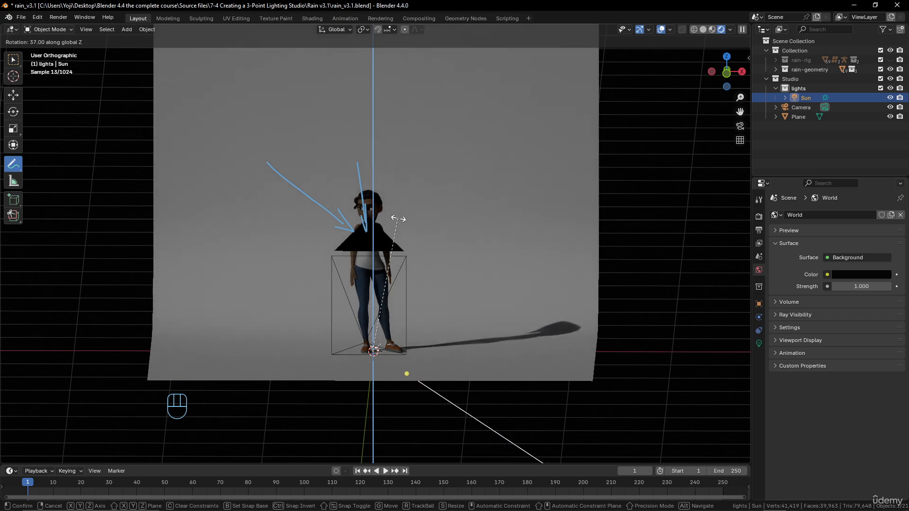
left_click(398, 218)
key("KP_0")
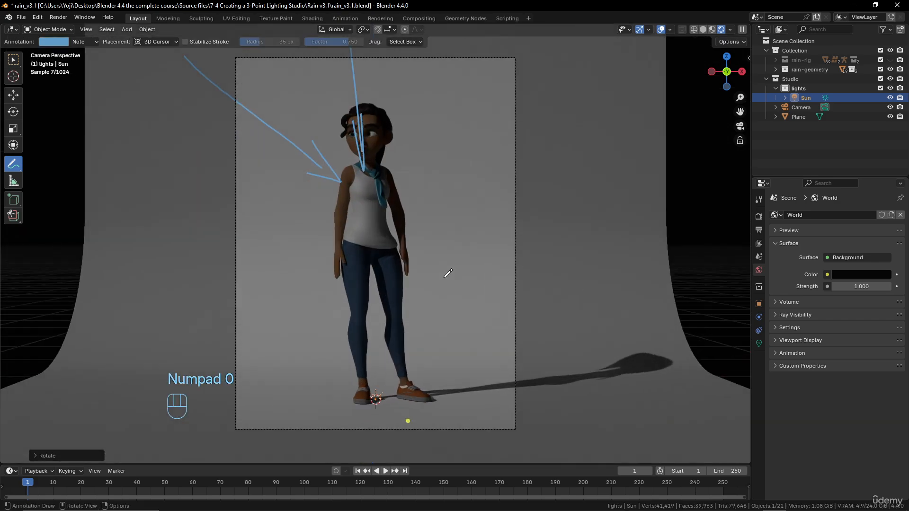
scroll(447, 272, "down", 3)
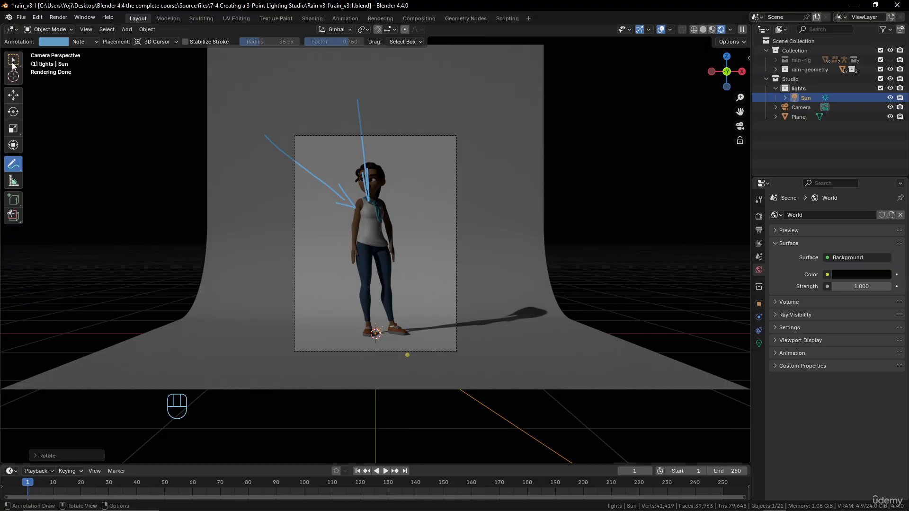
Erase the annotation arrows around the character and return to the selection tool.
mouse_move(361, 92)
left_mouse_down("ctrl")
mouse_move(361, 118)
mouse_move(319, 172)
mouse_move(329, 186)
left_mouse_up("ctrl")
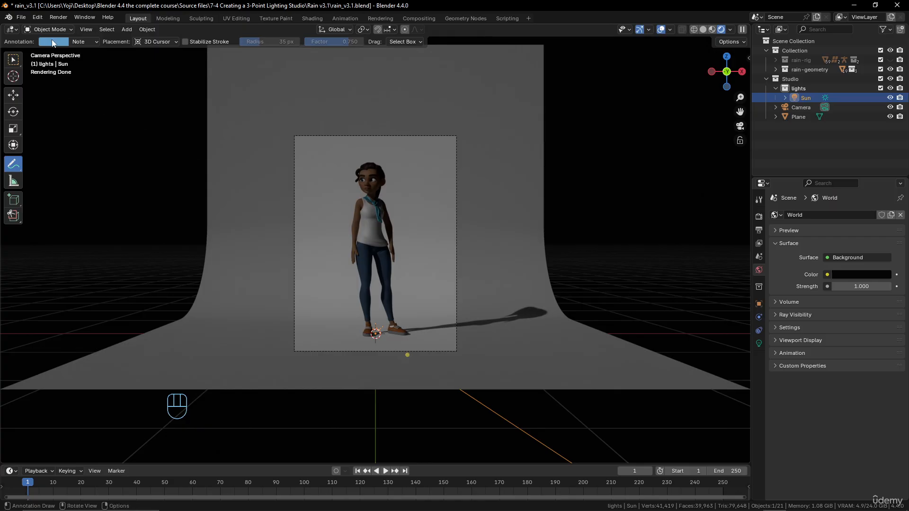
left_click(13, 59)
Move the Sun about 4.5 m up and away, in front of the character and to one side, aiming at her.
scroll(376, 252, "down", 3)
middle_click_drag(376, 249, 335, 244)
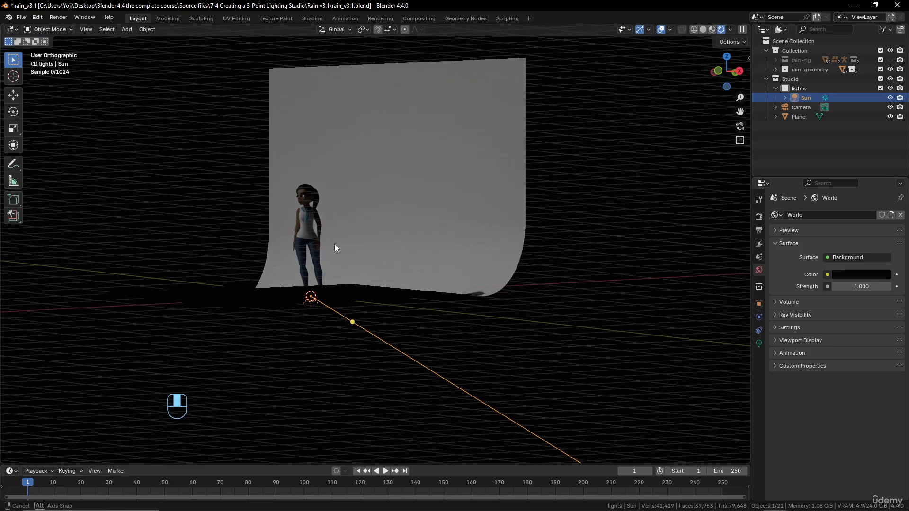
key("g")
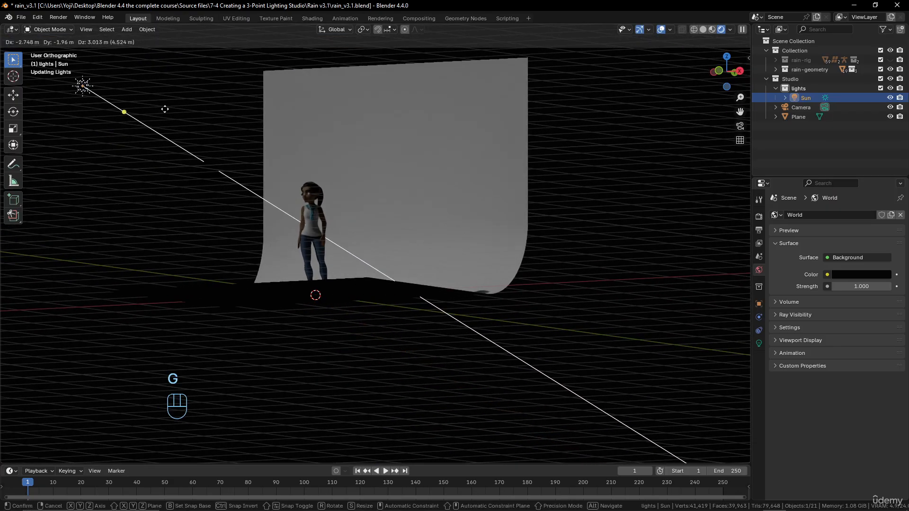
left_click(165, 107)
Rotate the Sun slightly around the global Z axis, shift it in line with the character, and check the result through the camera.
middle_click_drag(165, 108, 345, 252)
key("r")
key("z")
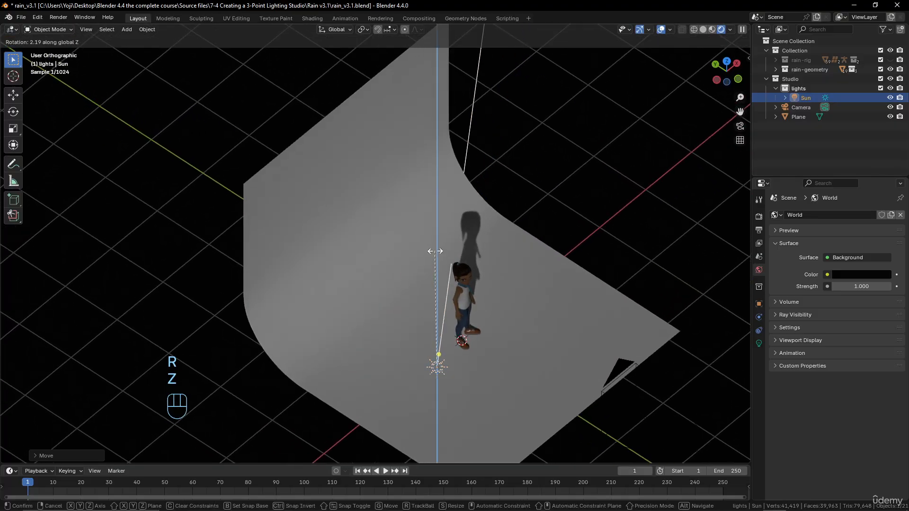
left_click(422, 237)
key("g")
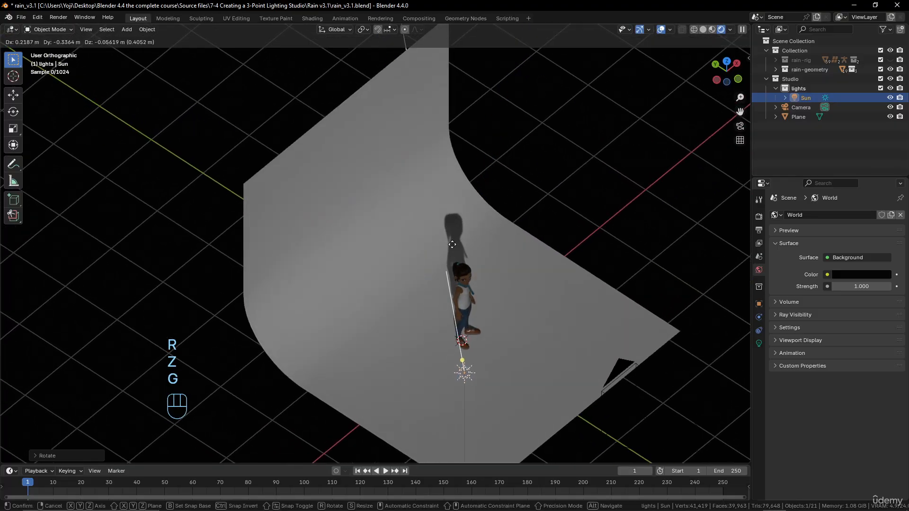
left_click(460, 242)
key("KP_0")
scroll(434, 254, "up", 3)
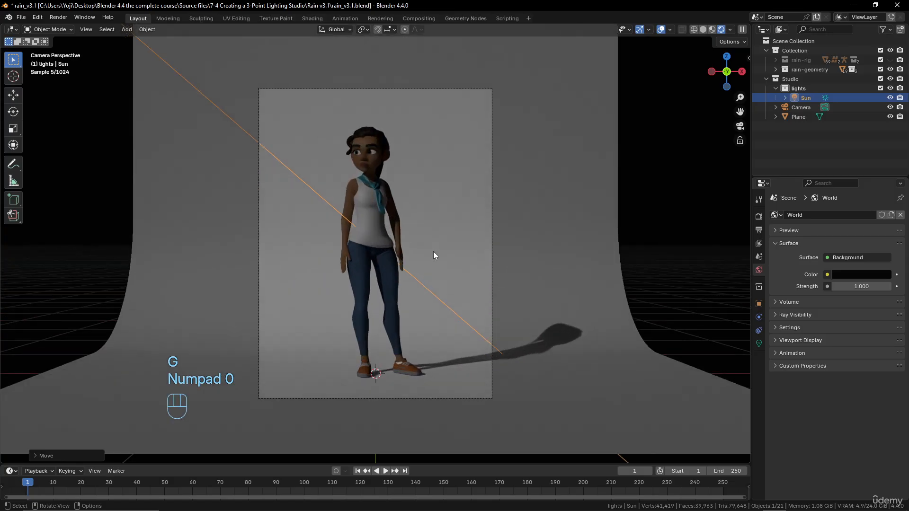
scroll(434, 255, "up", 2)
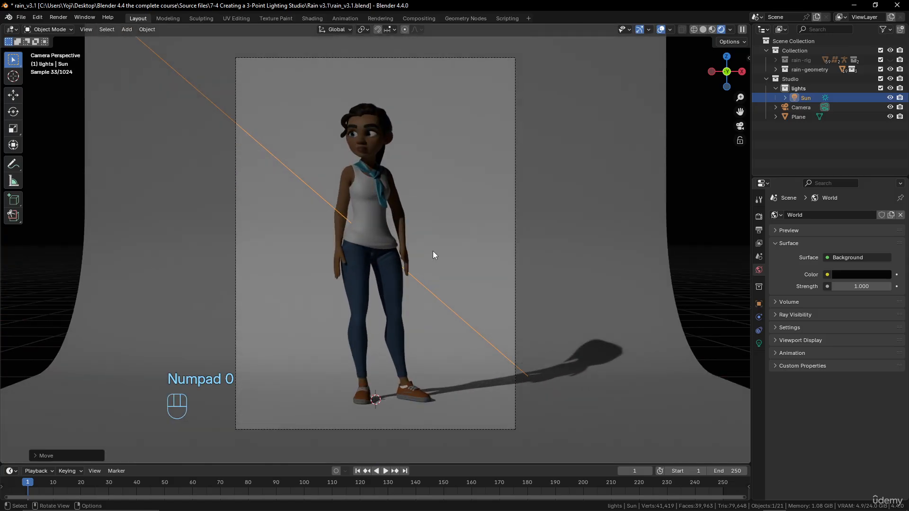
Display the Sun's light settings and add an Area light to the lights collection.
left_click(759, 343)
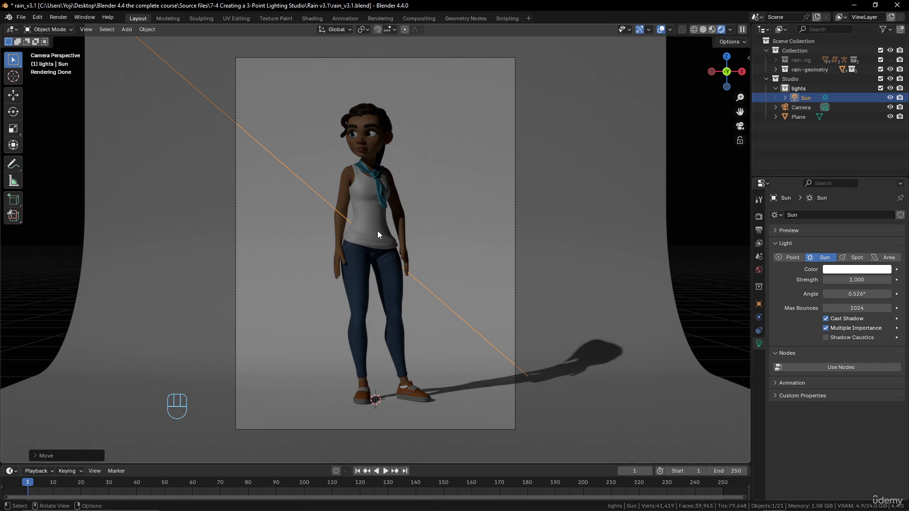
scroll(375, 234, "down", 5)
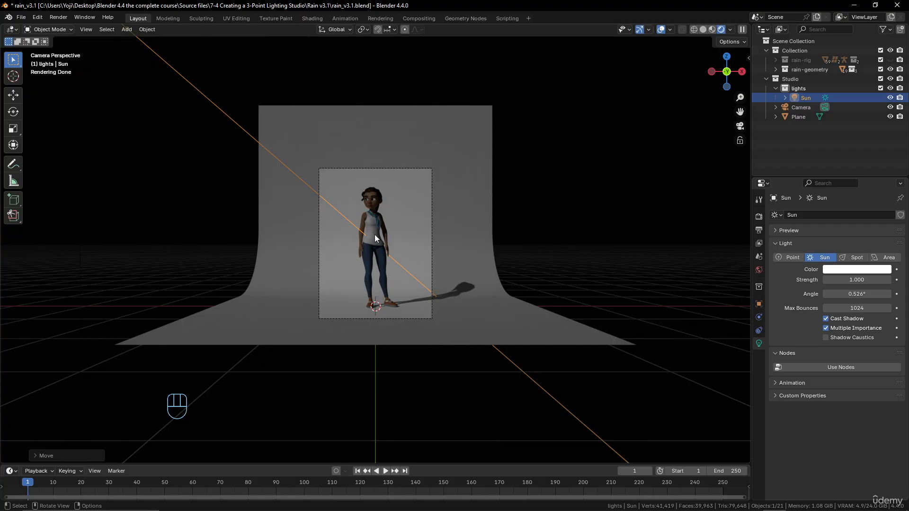
key("shift+a")
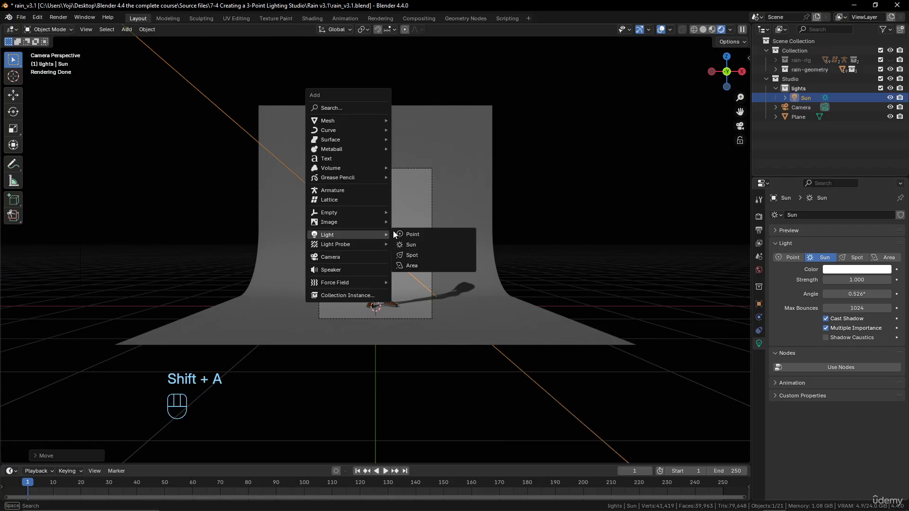
left_click(412, 264)
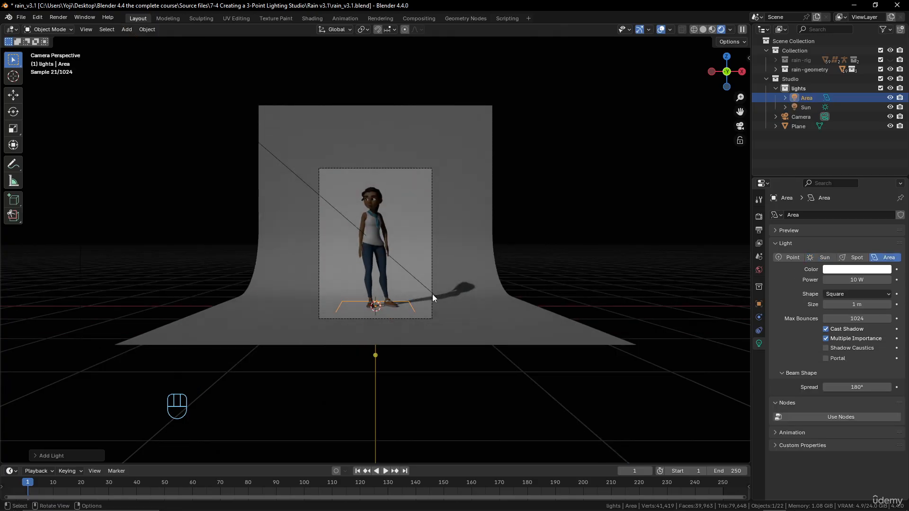
In front view, rotate the Area light 90° and move it about 2.4 m to the character's shadow side and 1.1 m up.
scroll(433, 294, "up", 2)
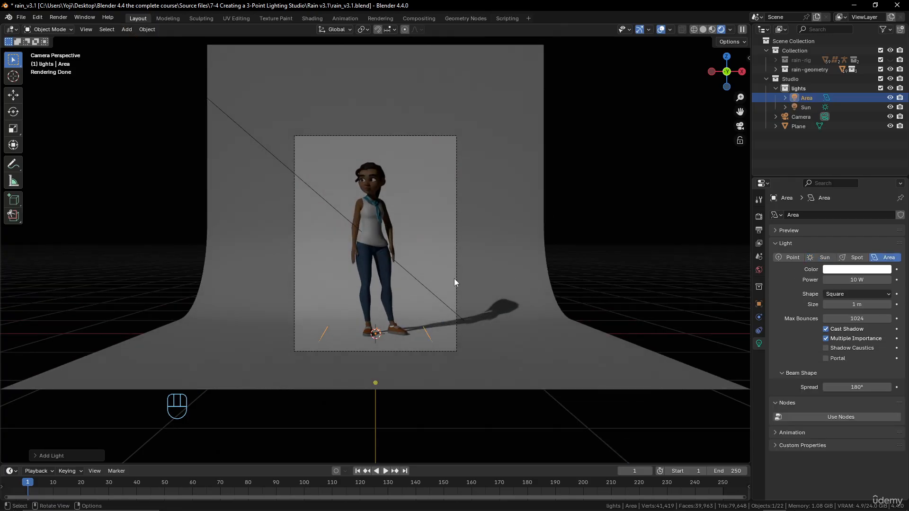
key("KP_3")
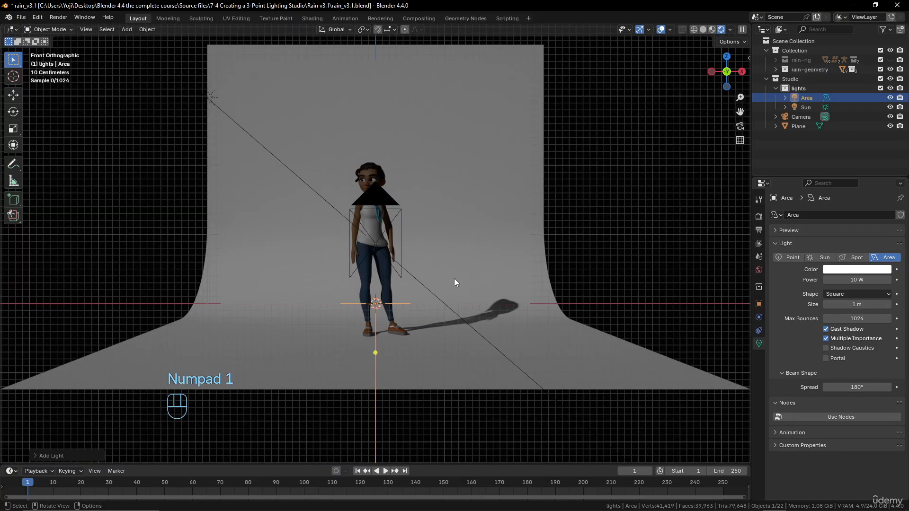
key("KP_1")
key("r")
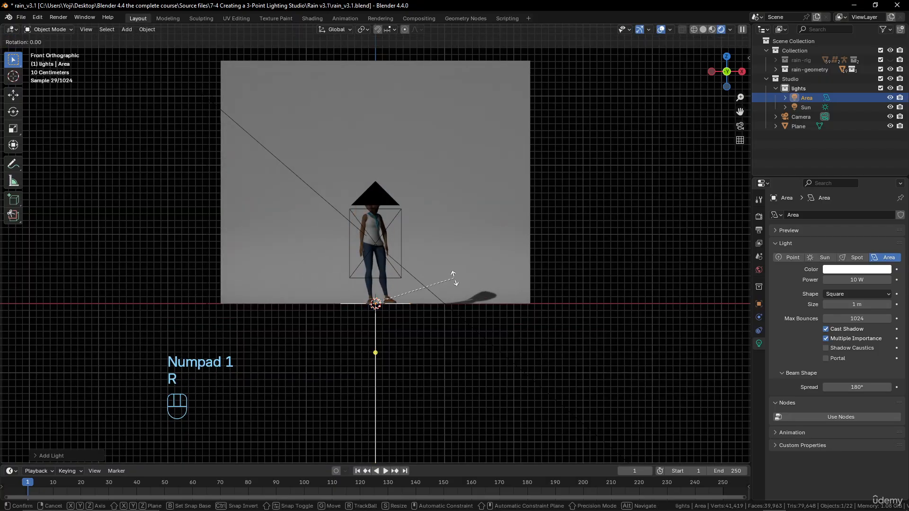
key("KP_9")
key("KP_0")
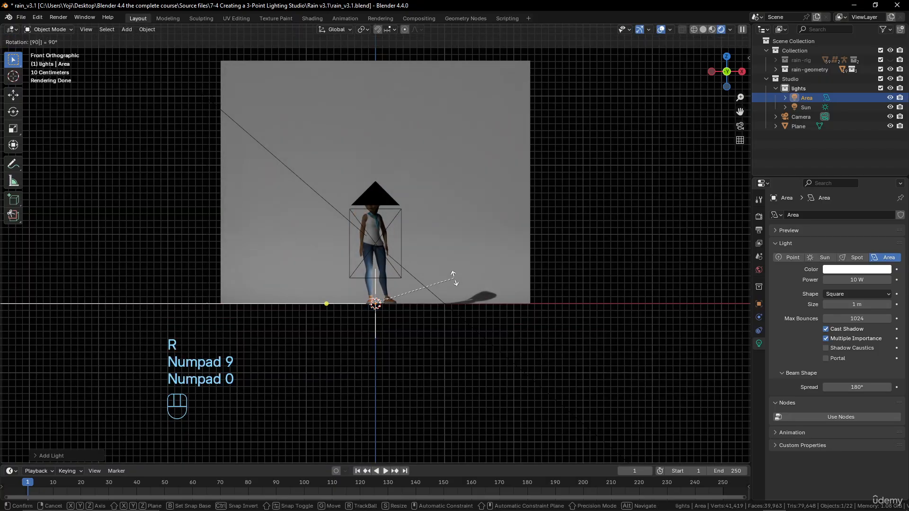
left_click(454, 280)
key("g")
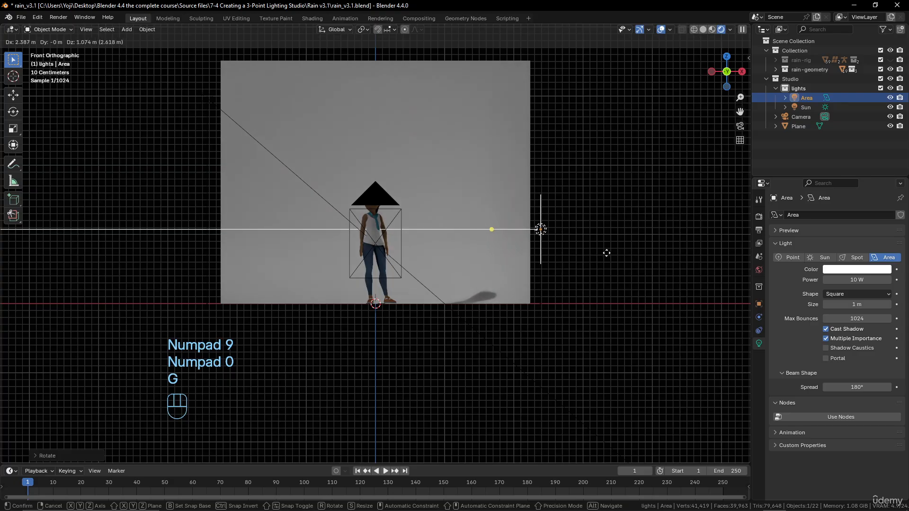
left_click(605, 251)
Compare the shading on the character's face with the Area light hidden and visible.
scroll(436, 266, "up", 5)
scroll(436, 267, "up", 2)
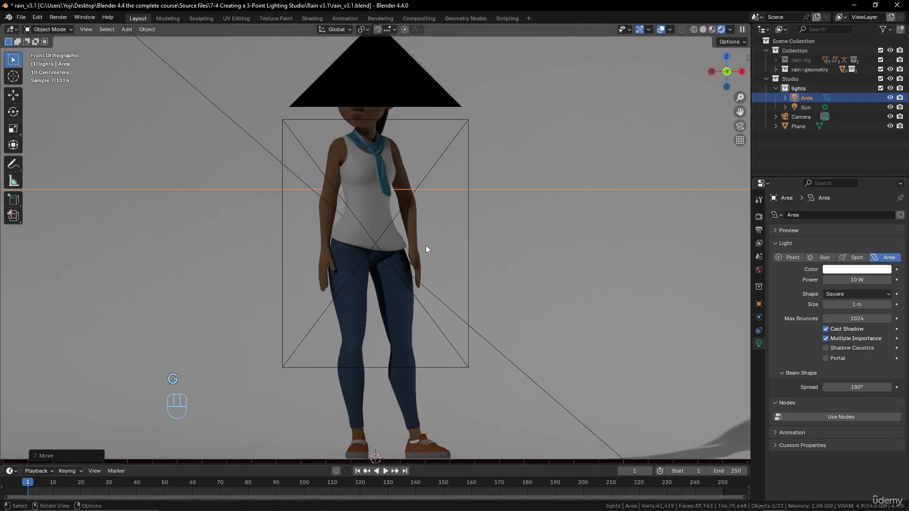
middle_click_drag(425, 246, 408, 266)
middle_click_drag(534, 249, 540, 228, "shift")
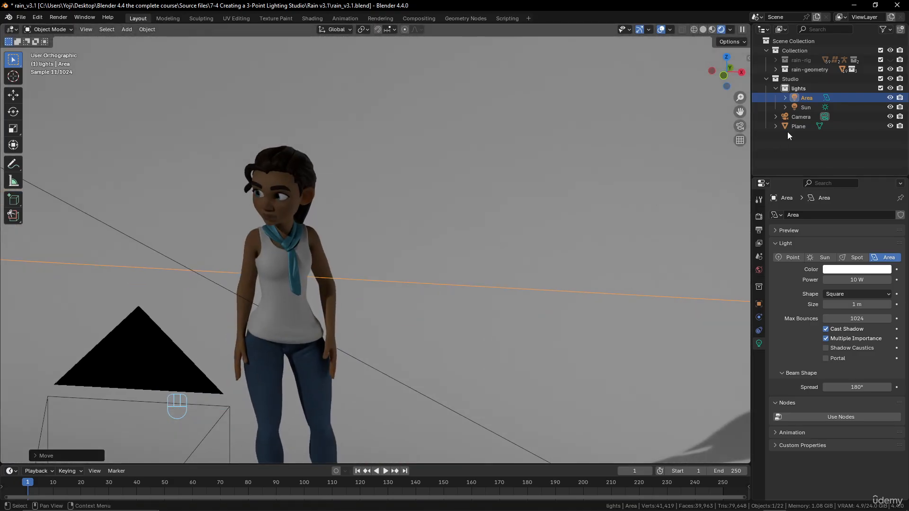
left_click(891, 98)
scroll(306, 206, "up", 2)
middle_click_drag(306, 206, 464, 288, "shift")
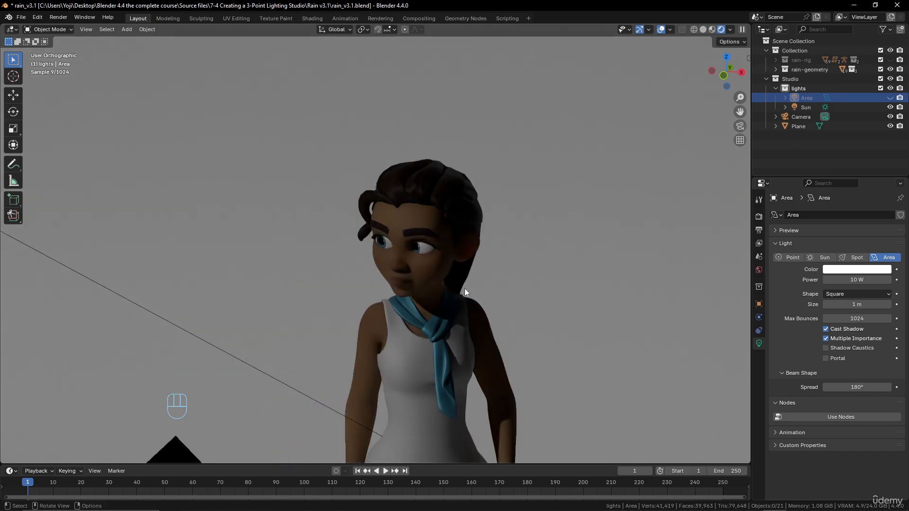
scroll(450, 161, "up", 3)
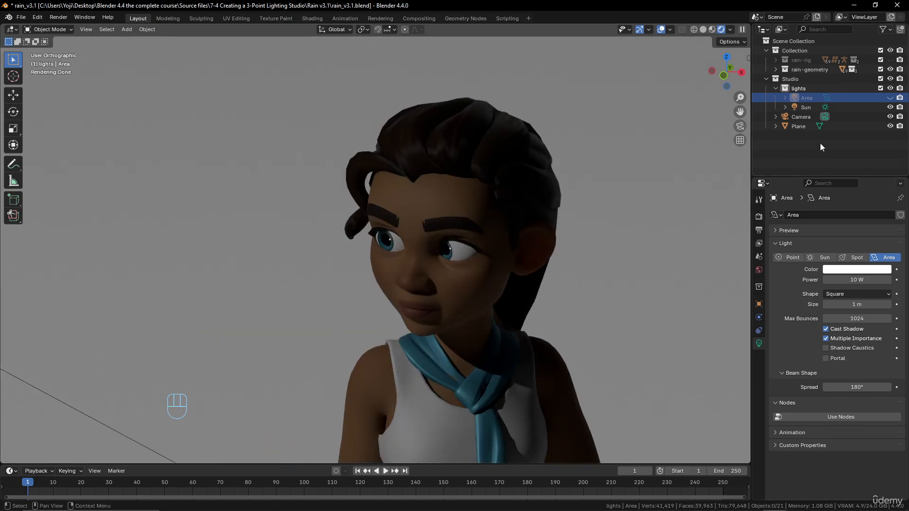
left_click(891, 98)
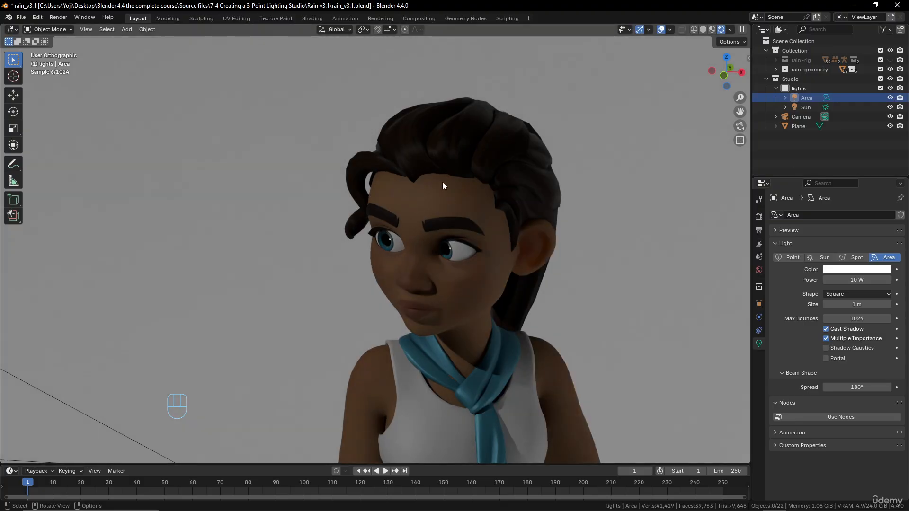
Enlarge the Area light's size to 4.17 m and check the light on the character's face.
scroll(502, 232, "down", 3)
scroll(527, 270, "down", 7)
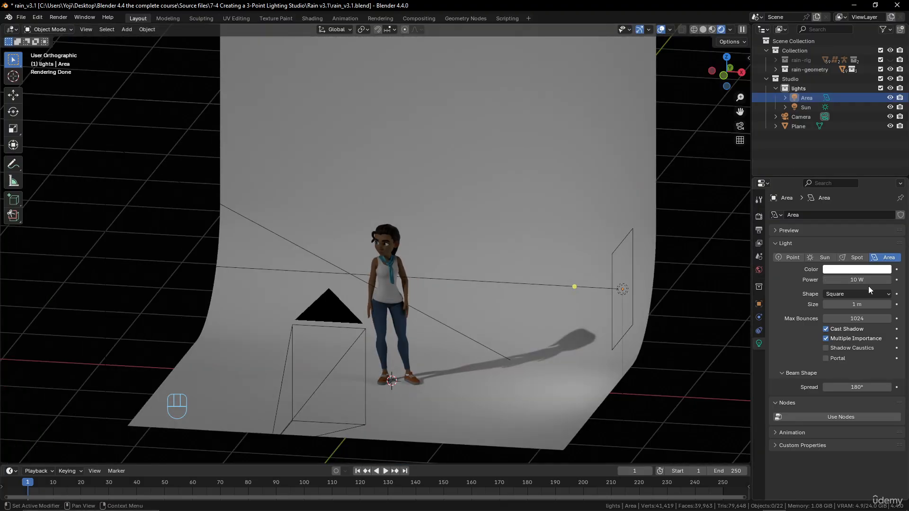
left_click_drag(851, 305, 894, 305)
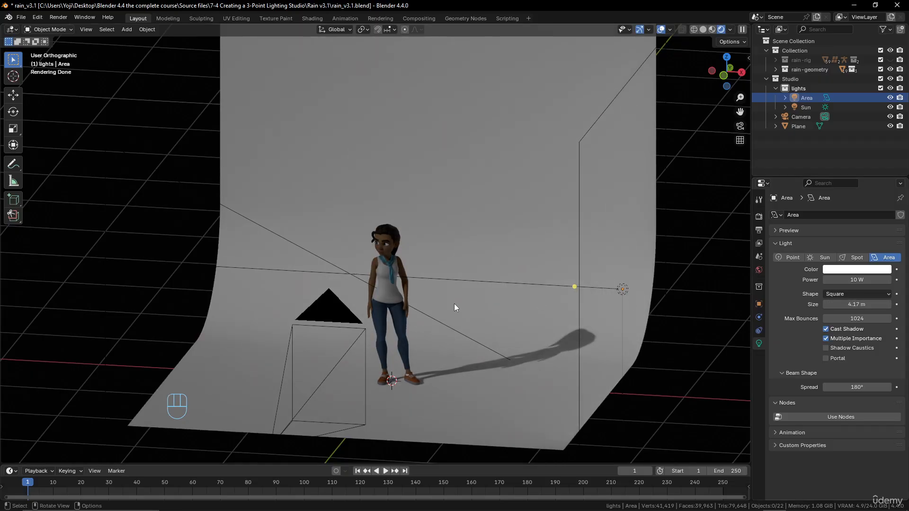
middle_click_drag(446, 304, 494, 292)
scroll(467, 297, "up", 8)
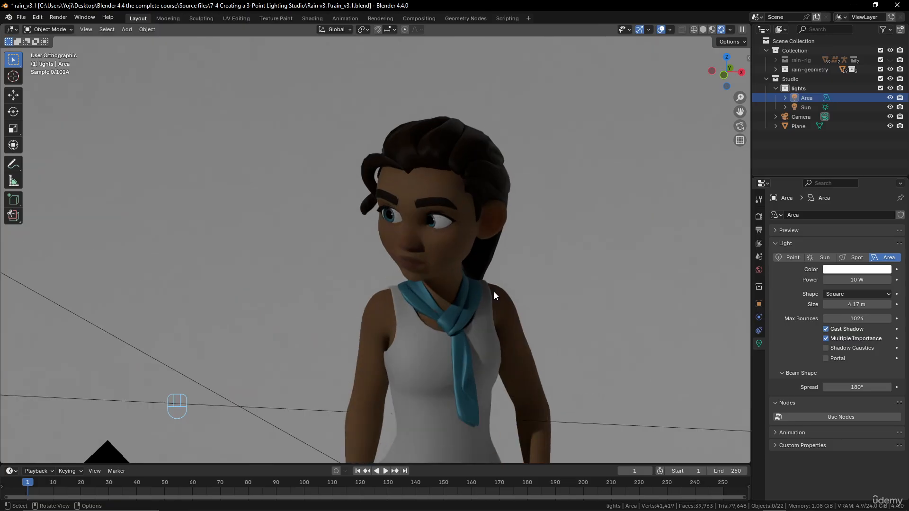
scroll(488, 215, "up", 2)
Try powers of 50 W and 20 W for the Area light beside the character.
left_click(849, 280)
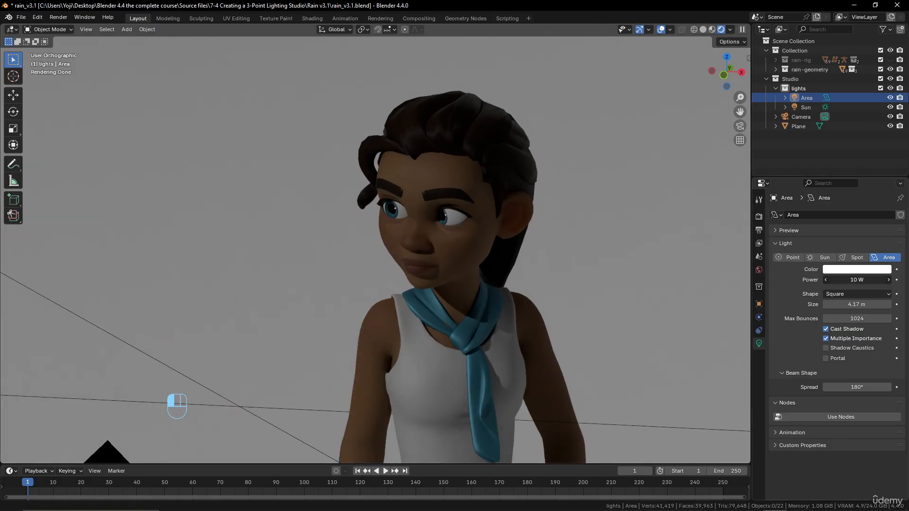
type("5")
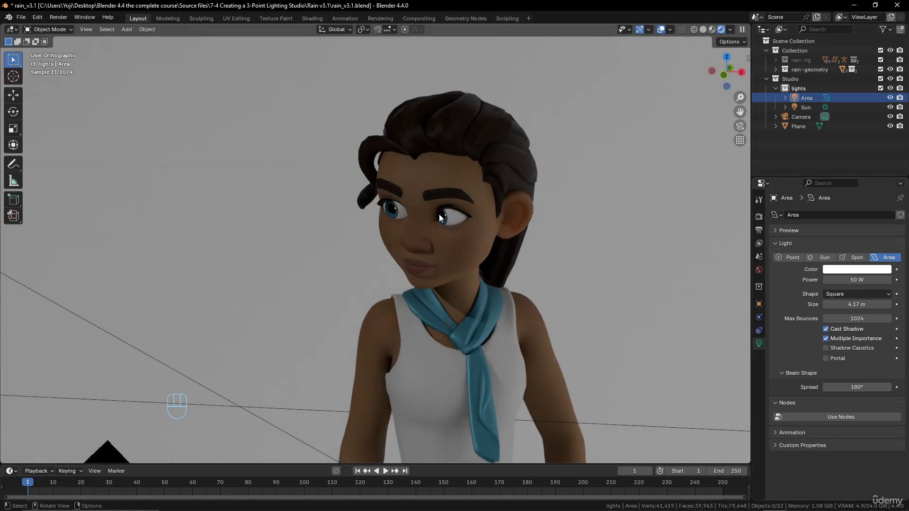
double_click(859, 280)
type("20")
key("Return")
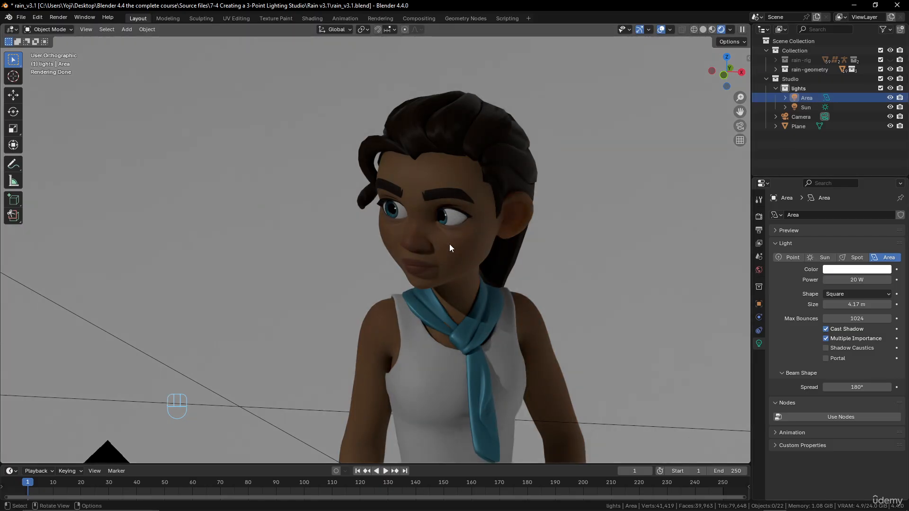
Set the power of the Area light beside the character to 15 W.
double_click(857, 280)
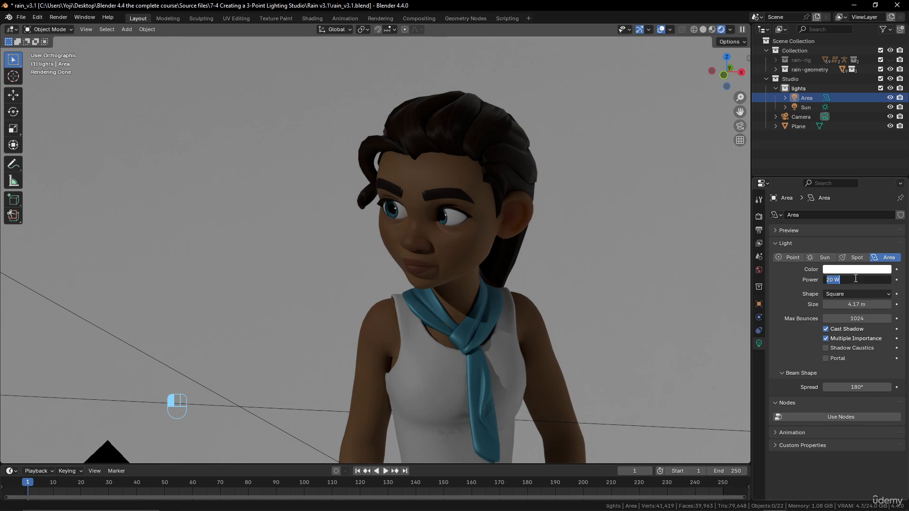
type("15")
left_click(759, 268)
Examine the side Area light's placement and its effect on the character and backdrop, close up and from a distance.
scroll(587, 254, "down", 4)
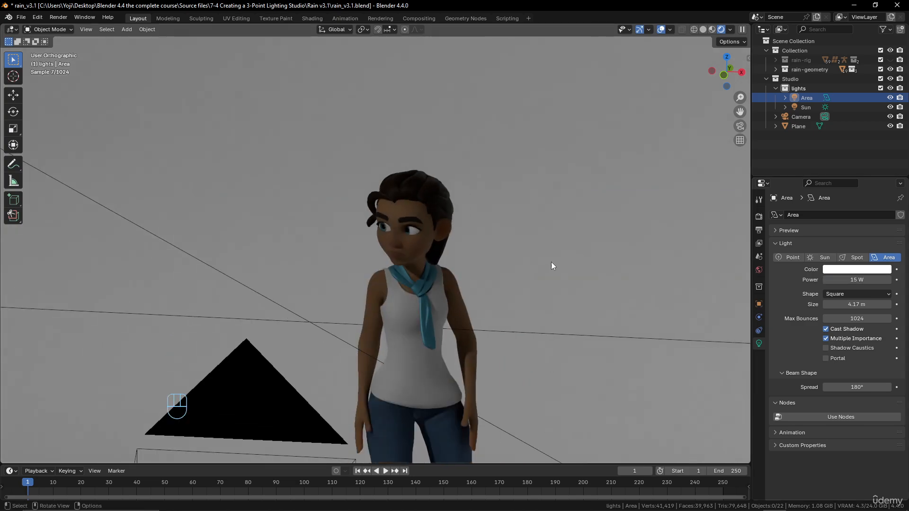
mouse_move(543, 263)
middle_mouse_down()
mouse_move(552, 265)
mouse_move(541, 266)
middle_mouse_up()
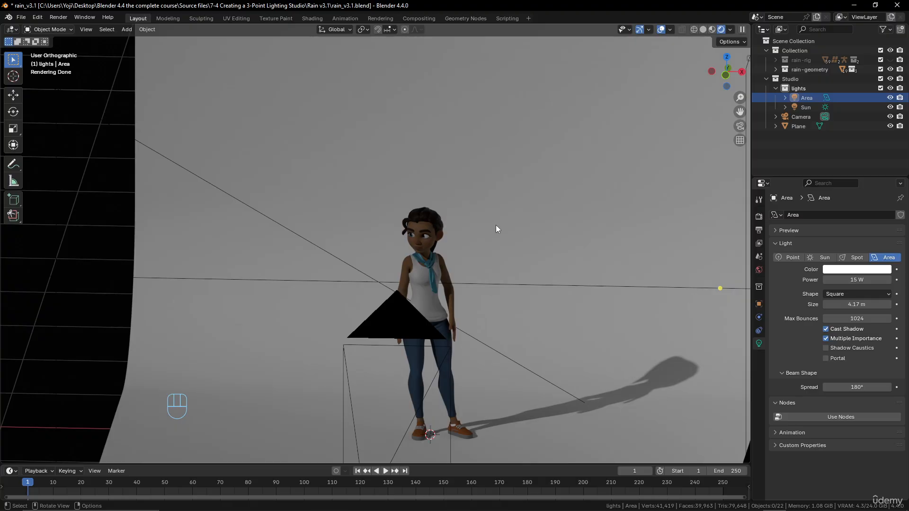
scroll(496, 226, "down", 6)
middle_click_drag(479, 235, 449, 252)
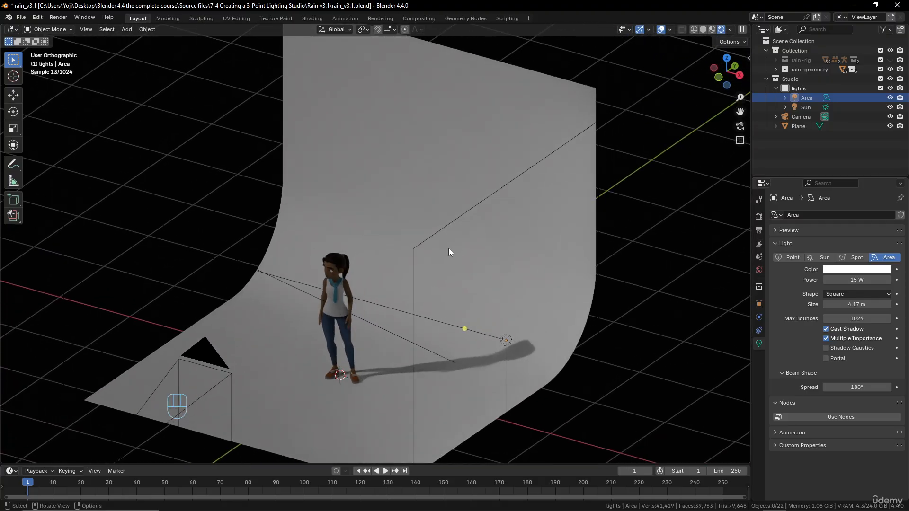
scroll(448, 248, "down", 3)
scroll(450, 249, "up", 3)
scroll(349, 295, "up", 5)
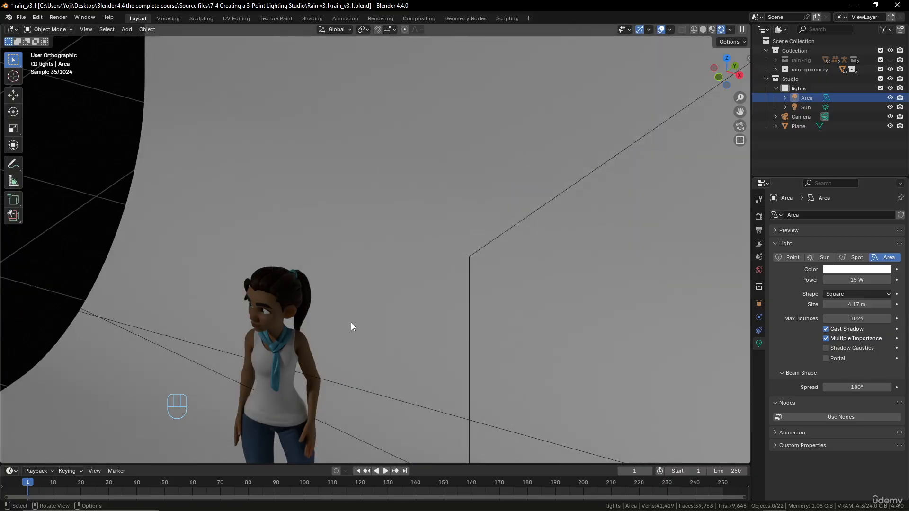
scroll(351, 327, "down", 5)
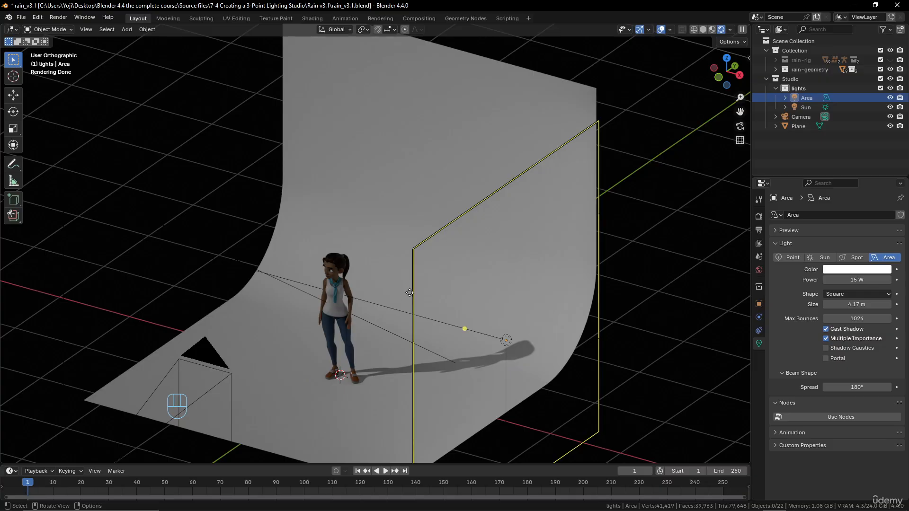
Add a second Area light and rotate it -90° around the global X axis.
key("shift+a")
mouse_move(410, 292)
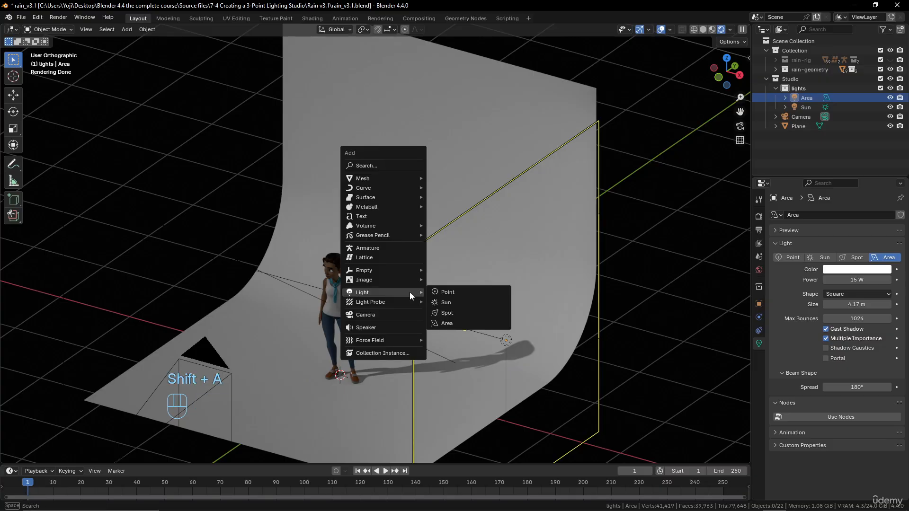
left_click(451, 325)
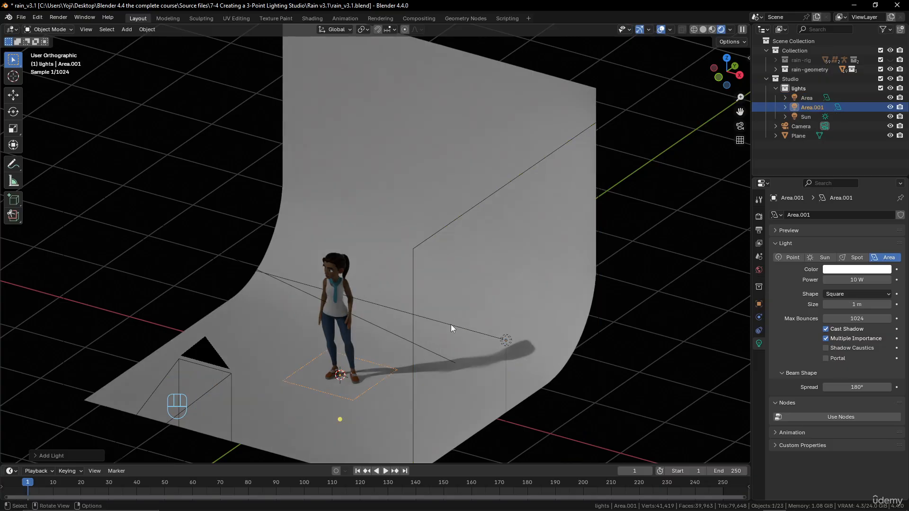
key("r")
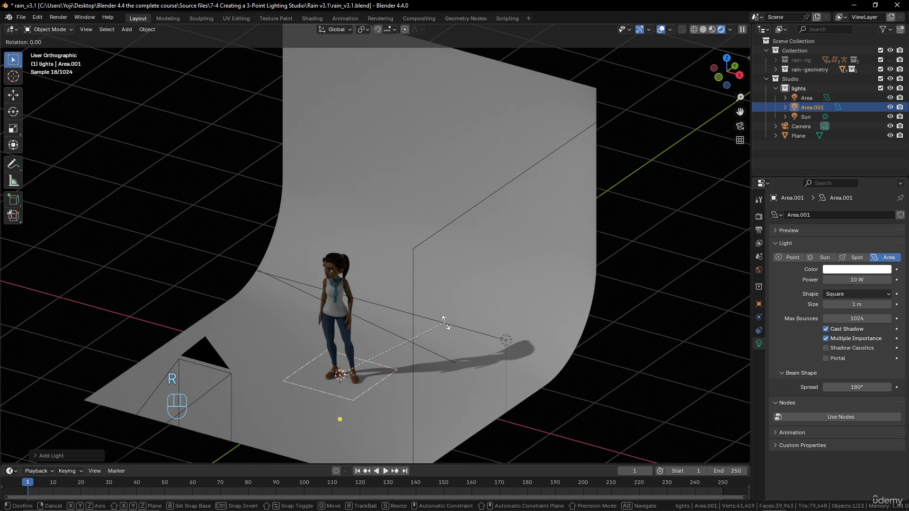
key("x")
key("KP_9")
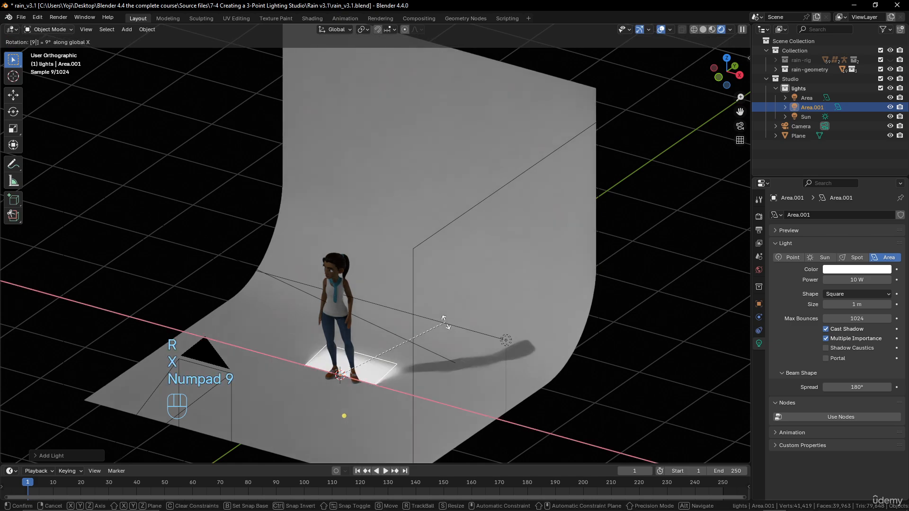
key("KP_0")
key("KP_Subtract")
left_click(445, 322)
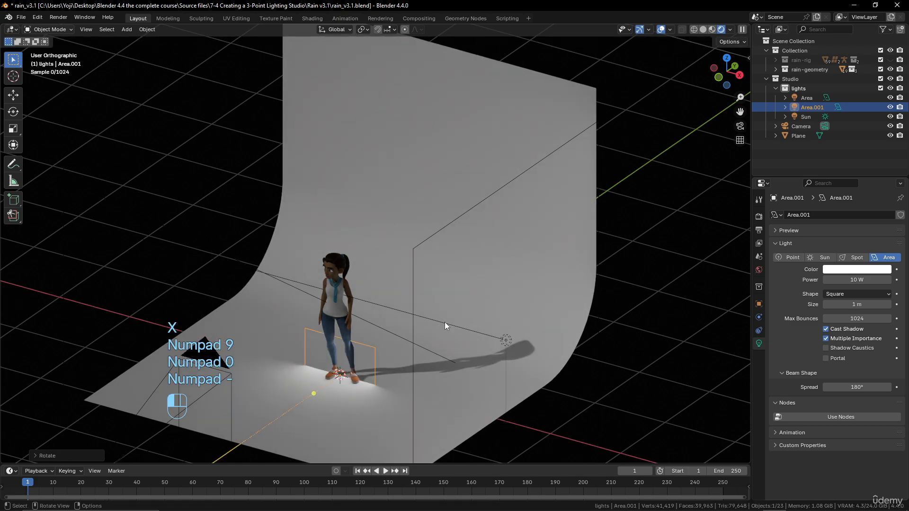
In side view, move the second Area light about 1.5 m behind the character and 1 m up.
middle_click_drag(445, 322, 304, 338)
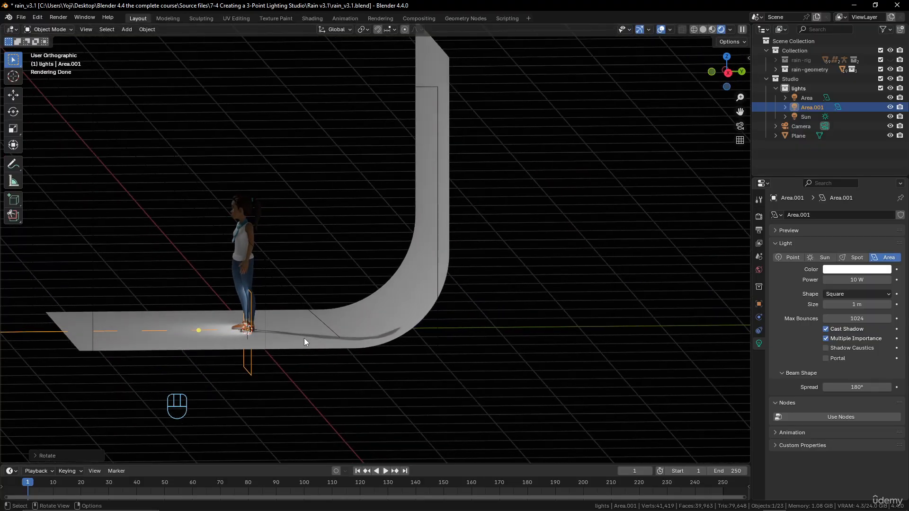
key("KP_3")
key("g")
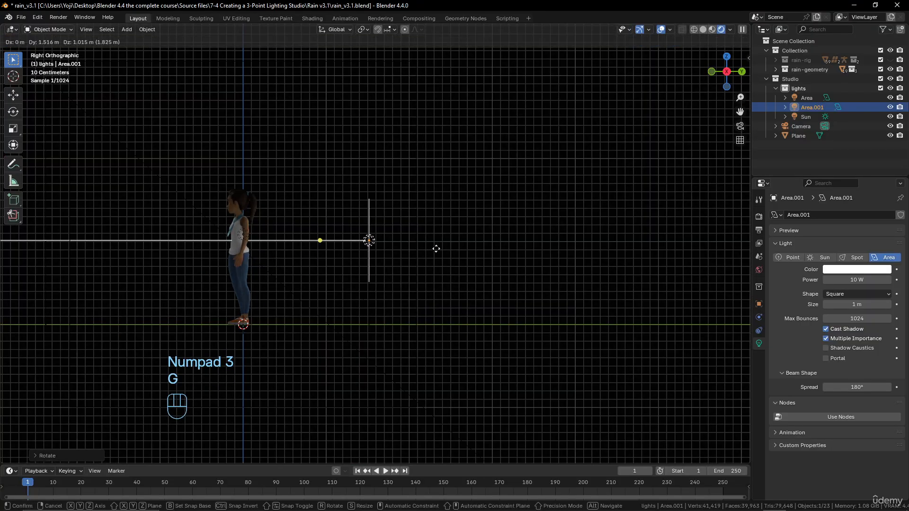
left_click(436, 246)
Scale the Area light behind the character up to more than twice its size and check its light on her.
middle_click_drag(428, 254, 407, 340)
key("s")
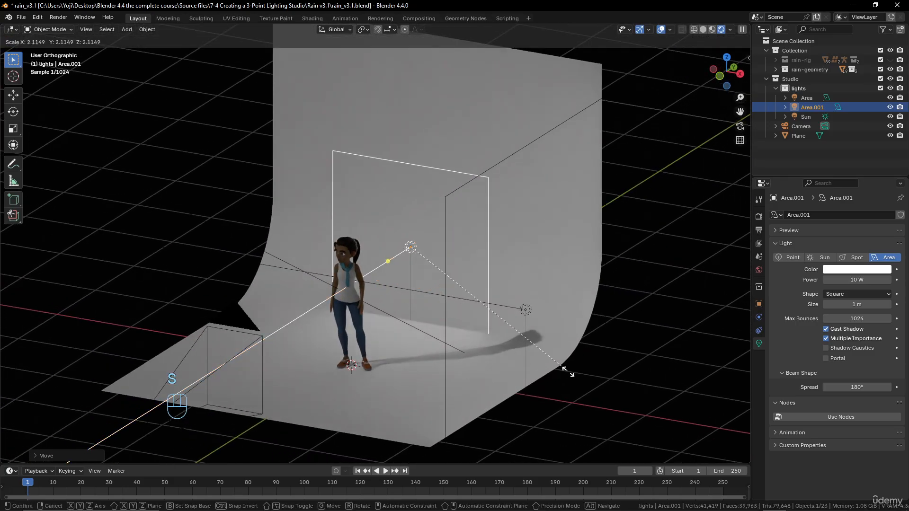
left_click(609, 380)
scroll(542, 407, "up", 3)
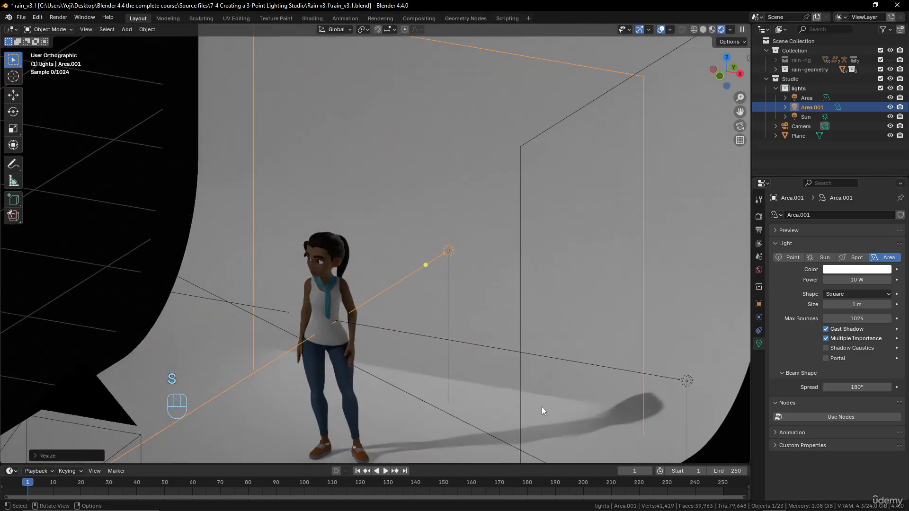
Set the power of the Area light behind the character to 50 W and check its effect on her.
mouse_move(523, 386)
middle_mouse_down()
mouse_move(543, 379)
mouse_move(539, 397)
mouse_move(516, 385)
middle_mouse_up()
scroll(559, 396, "up", 3)
scroll(467, 220, "up", 2)
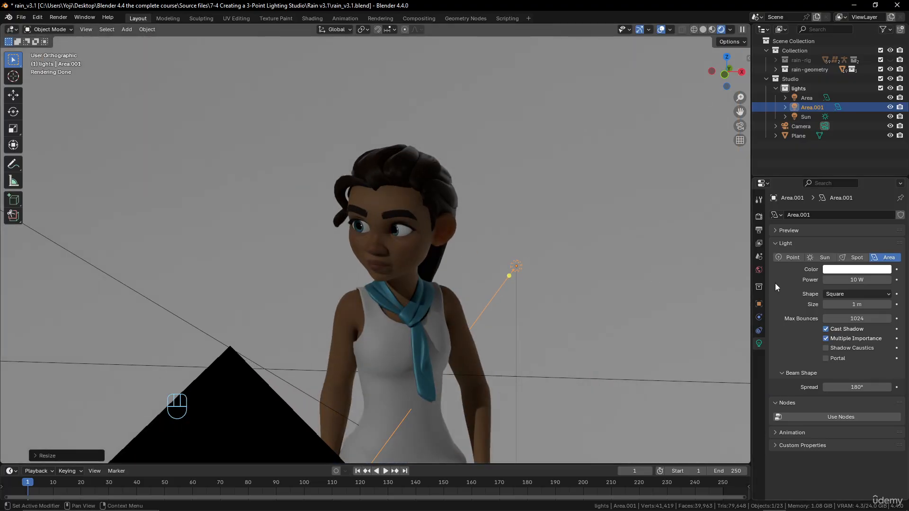
left_click(850, 283)
type("5")
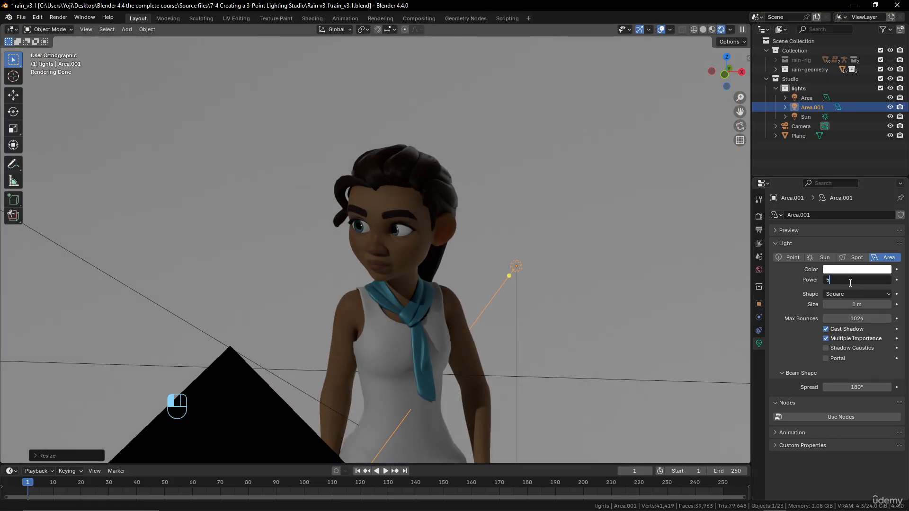
type("0")
key("Return")
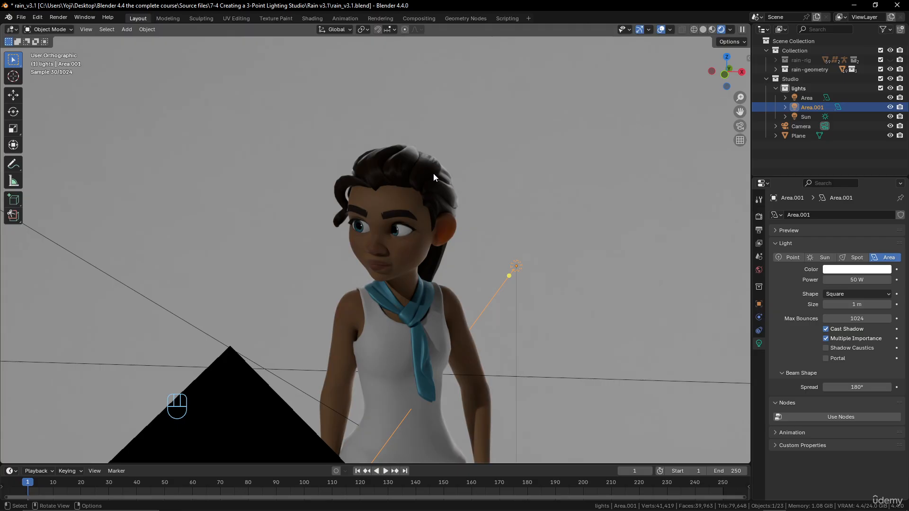
scroll(451, 288, "down", 7)
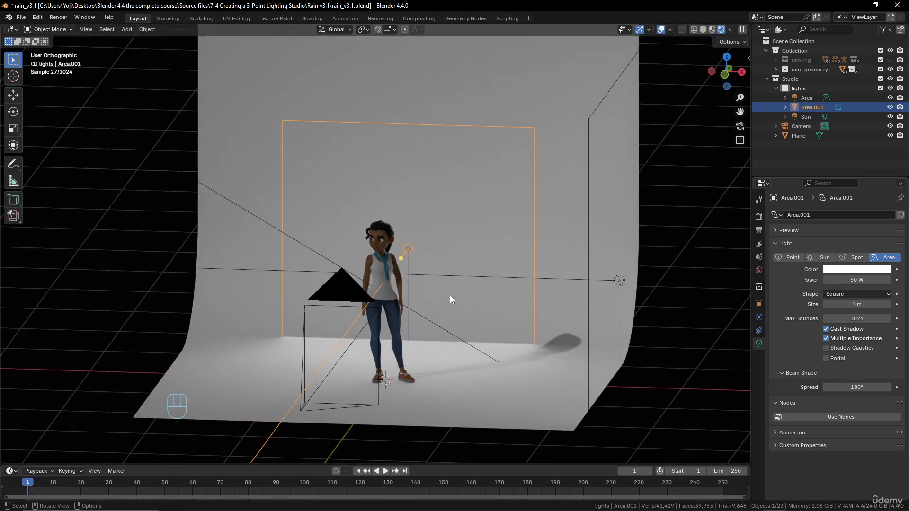
scroll(450, 297, "up", 4)
scroll(450, 299, "down", 3)
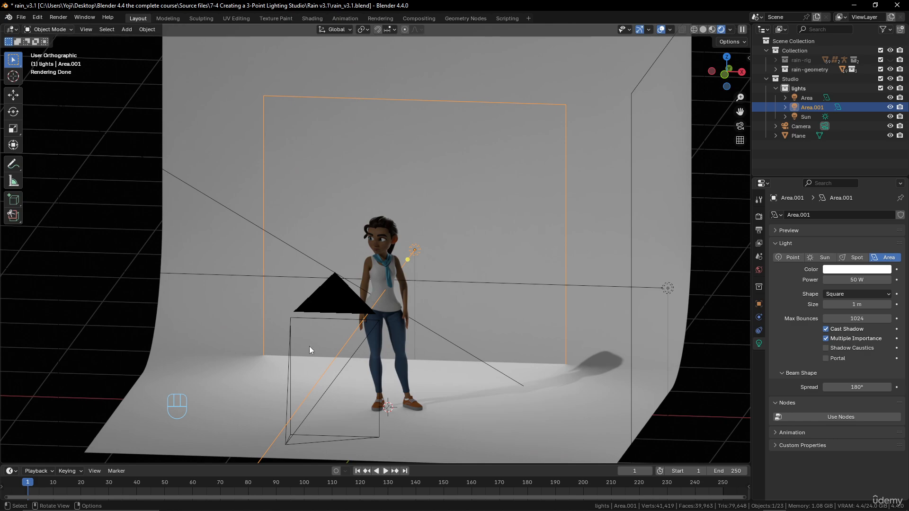
Create a light linking collection for the back Area light and add the rain-geometry collection to it.
left_click(678, 186)
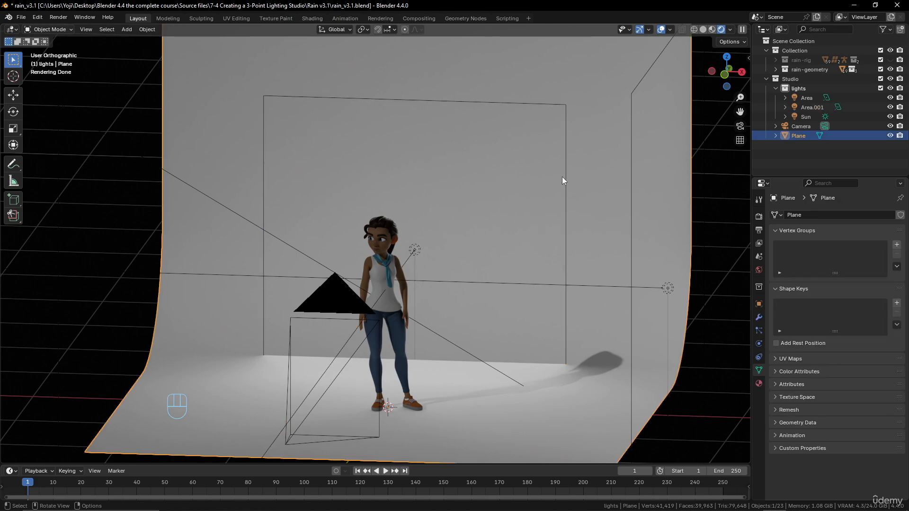
left_click(565, 102)
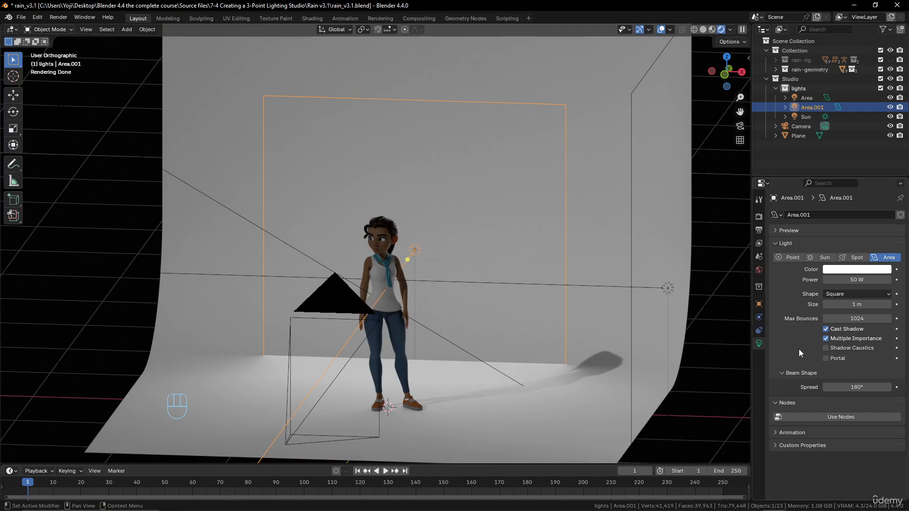
left_click(759, 304)
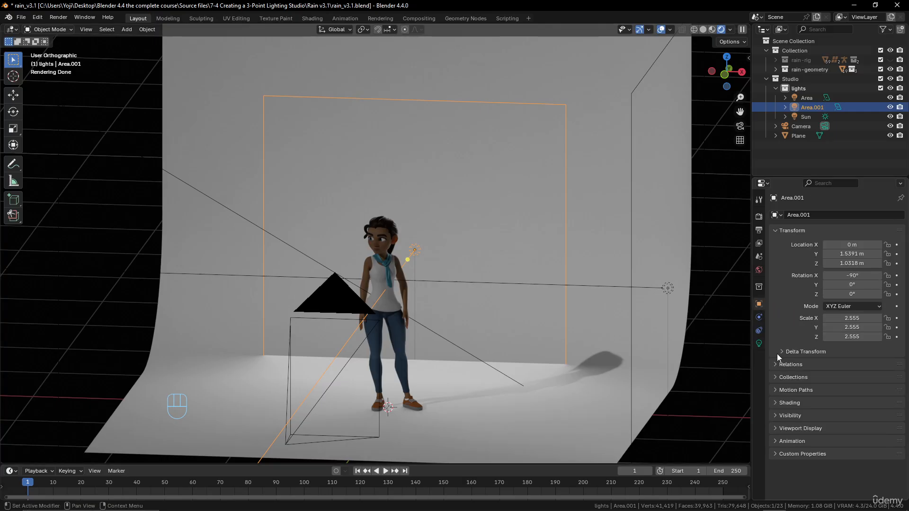
left_click(777, 402)
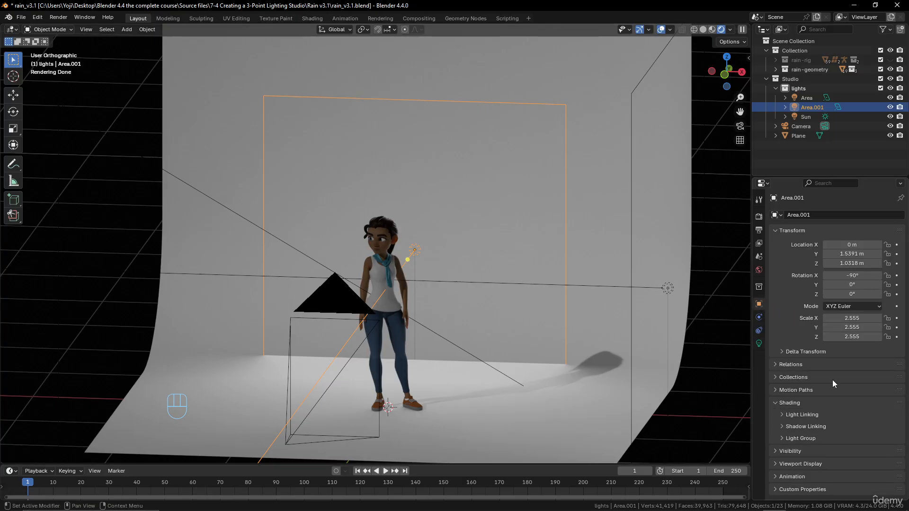
left_click(783, 414)
scroll(854, 376, "down", 1)
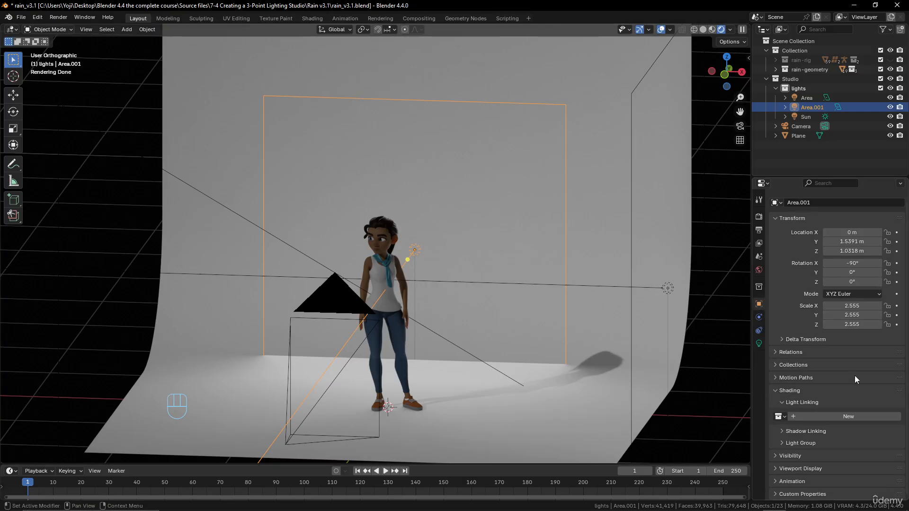
left_click(828, 416)
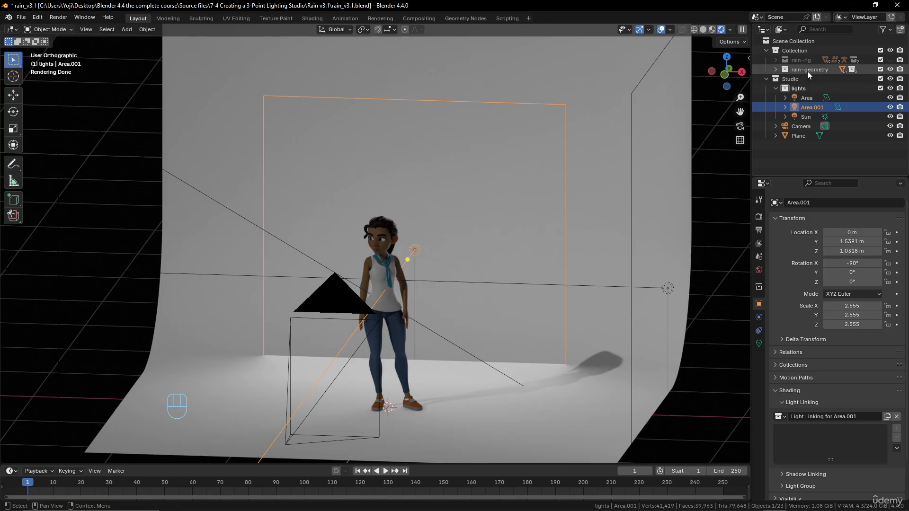
left_click_drag(808, 71, 819, 437)
Examine the back light's rim on the character's hair and shoulders up close through the camera view.
scroll(365, 330, "up", 6)
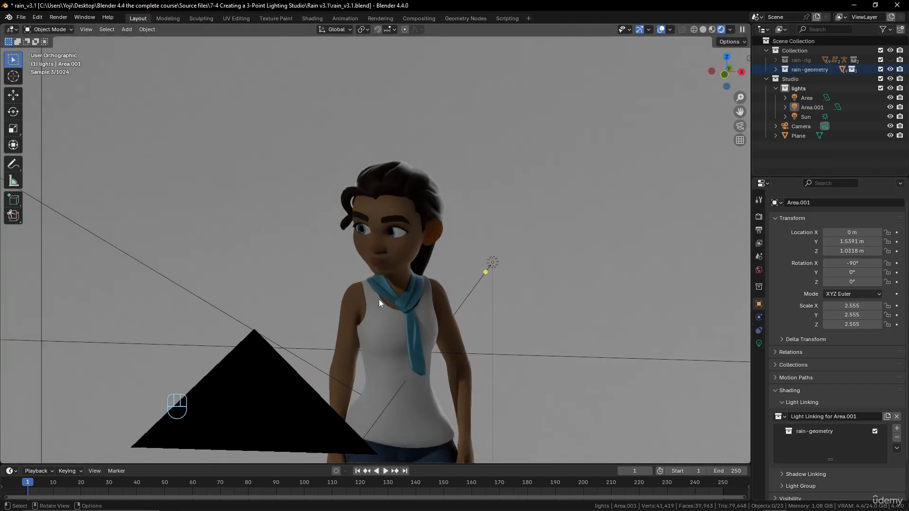
scroll(437, 247, "down", 2)
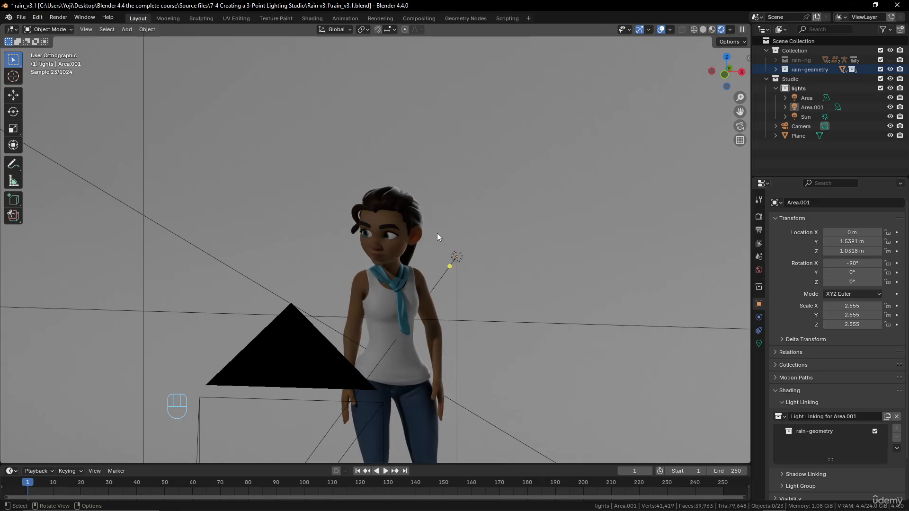
key("KP_0")
scroll(433, 206, "up", 5)
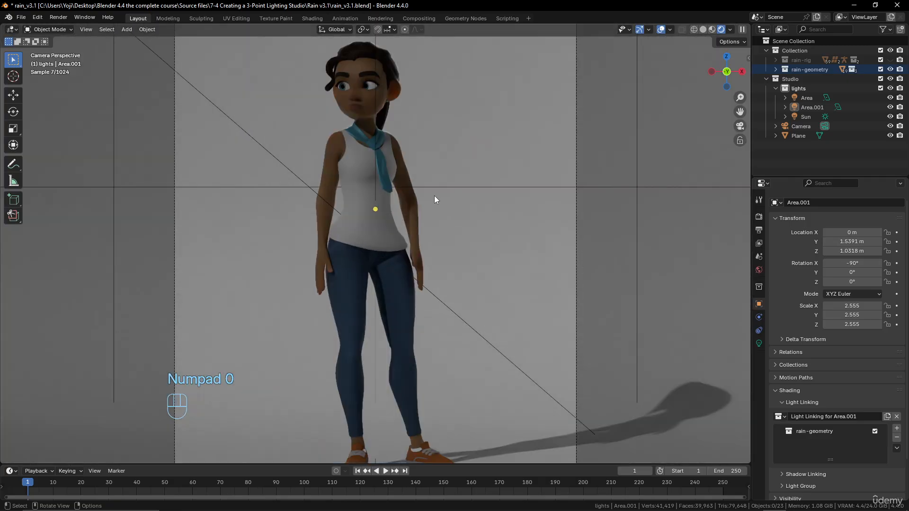
middle_click_drag(434, 154, 465, 313, "shift")
scroll(459, 292, "up", 4)
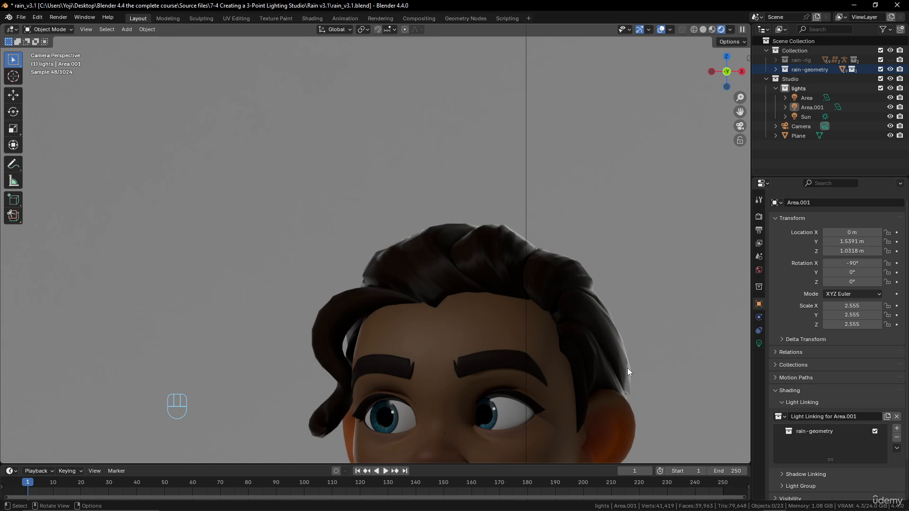
scroll(625, 362, "down", 2)
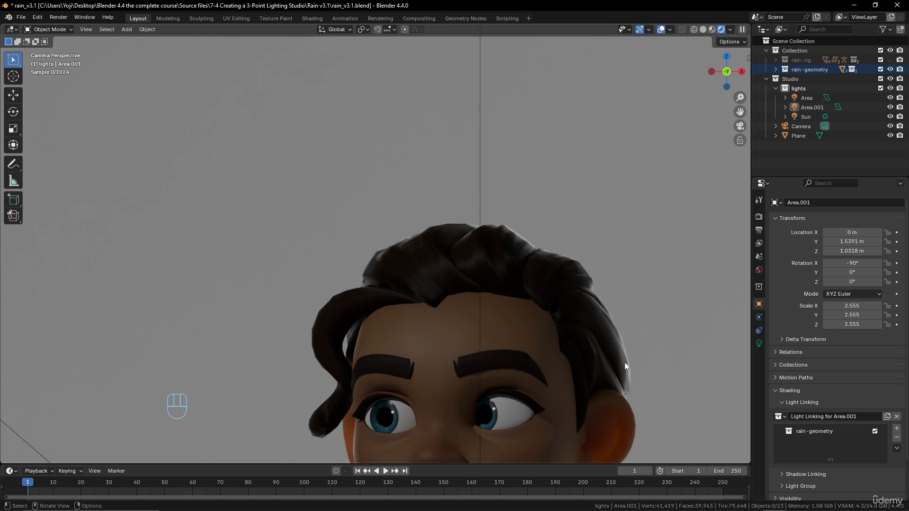
middle_click_drag(576, 338, 546, 320, "shift")
scroll(540, 311, "down", 3)
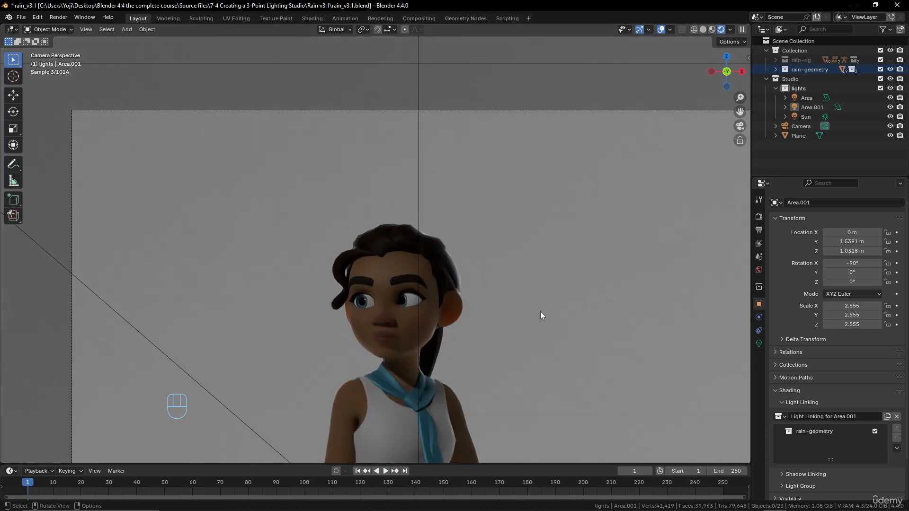
scroll(510, 313, "down", 6)
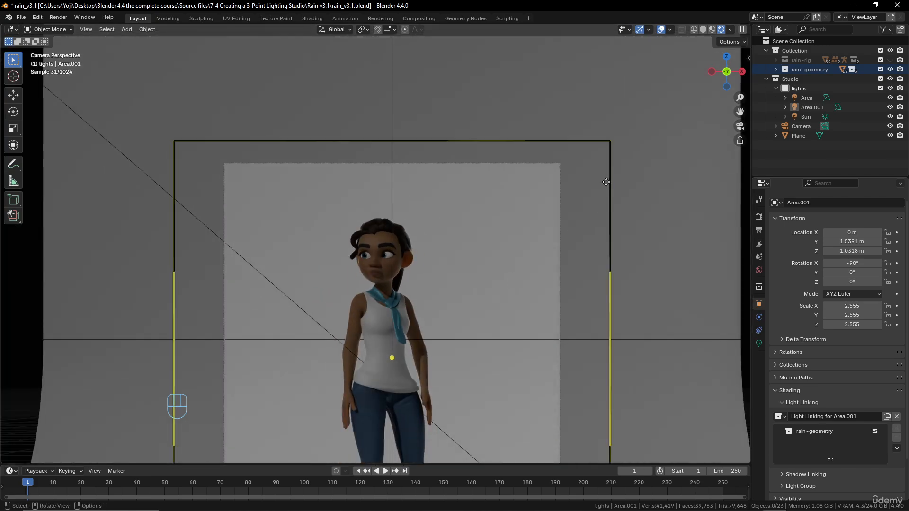
Raise the back Area light's power to 100 W and check the rim light on the character's head and body.
left_click(760, 343)
left_click(855, 280)
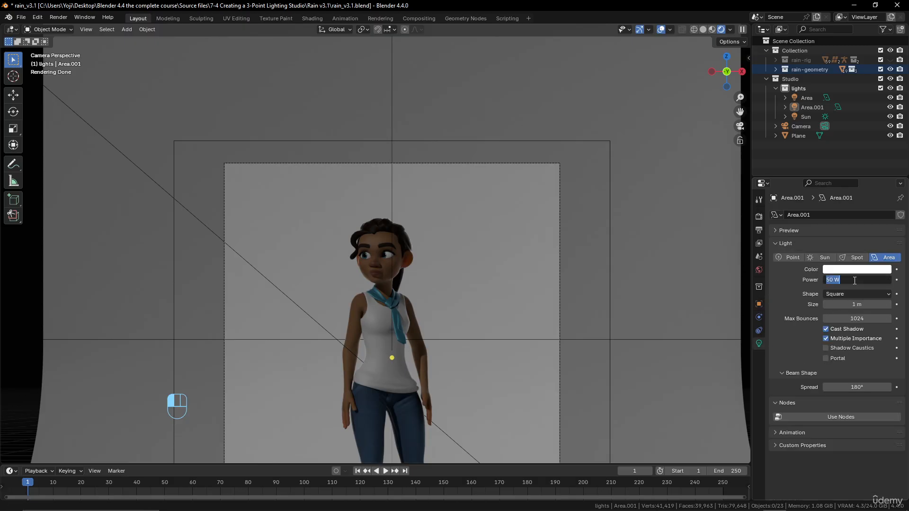
type("100")
left_click(452, 296)
scroll(434, 266, "up", 8)
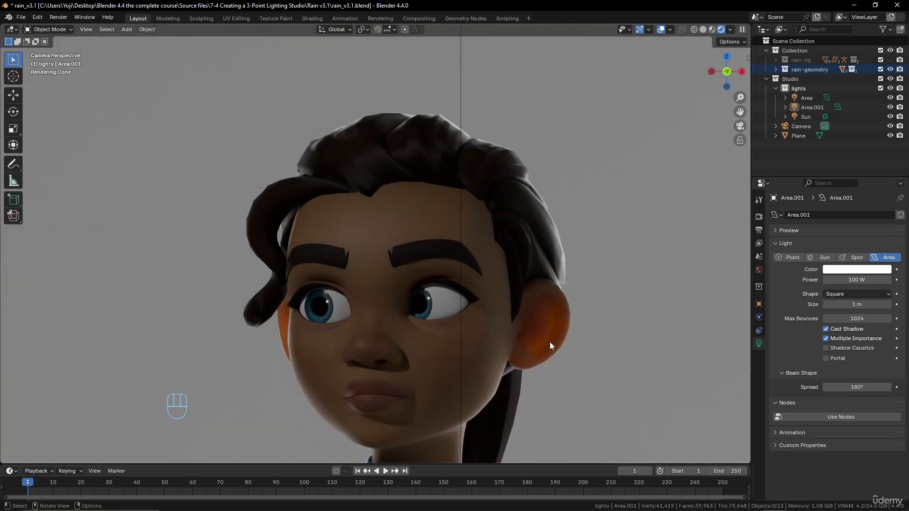
scroll(553, 348, "down", 8)
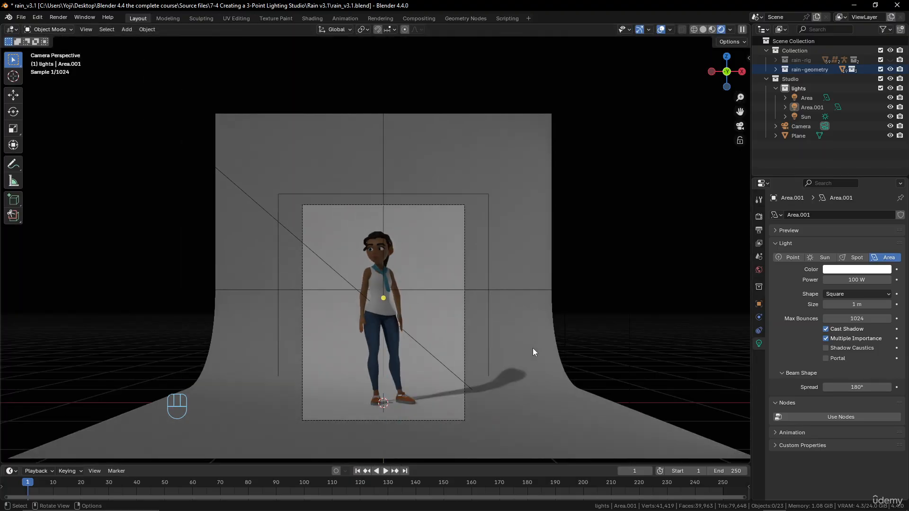
scroll(533, 351, "up", 4)
scroll(533, 352, "down", 3)
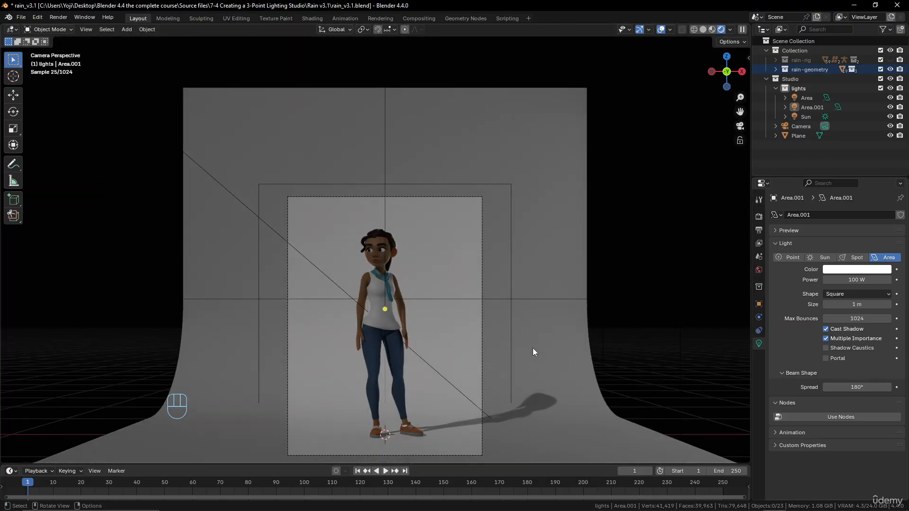
scroll(533, 349, "up", 3)
scroll(410, 253, "down", 2)
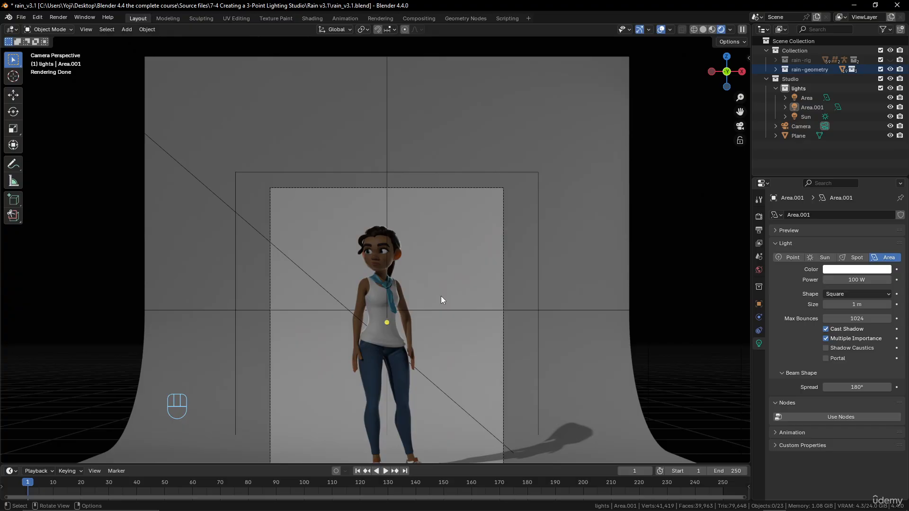
Set the Sun key light's strength to 3.
left_click(601, 142)
scroll(360, 214, "down", 4)
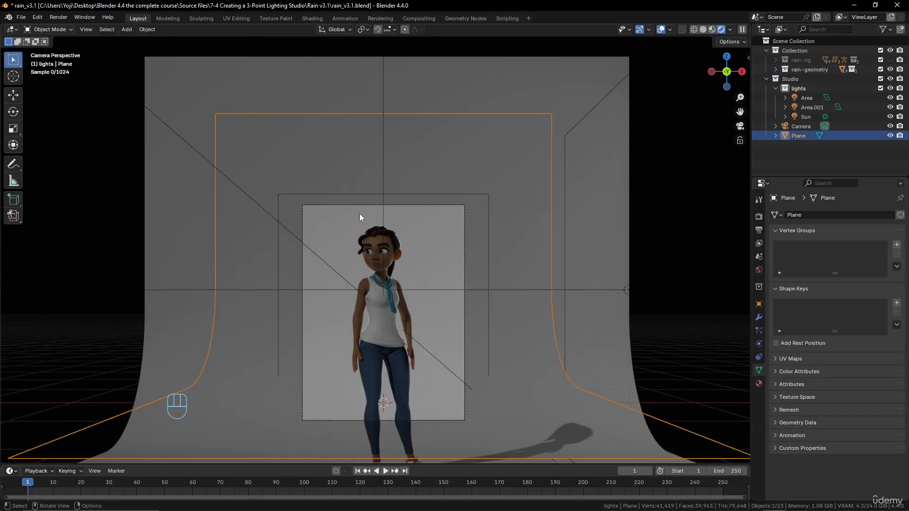
left_click(216, 151)
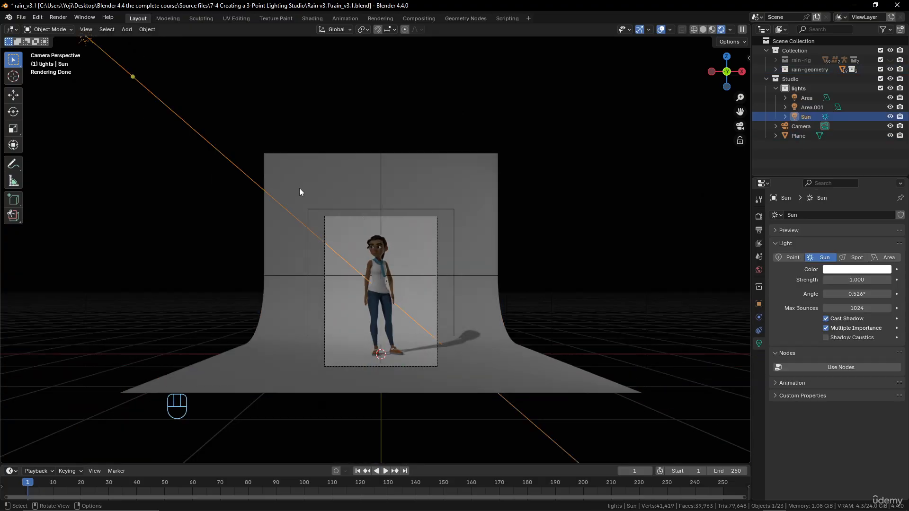
left_click(848, 279)
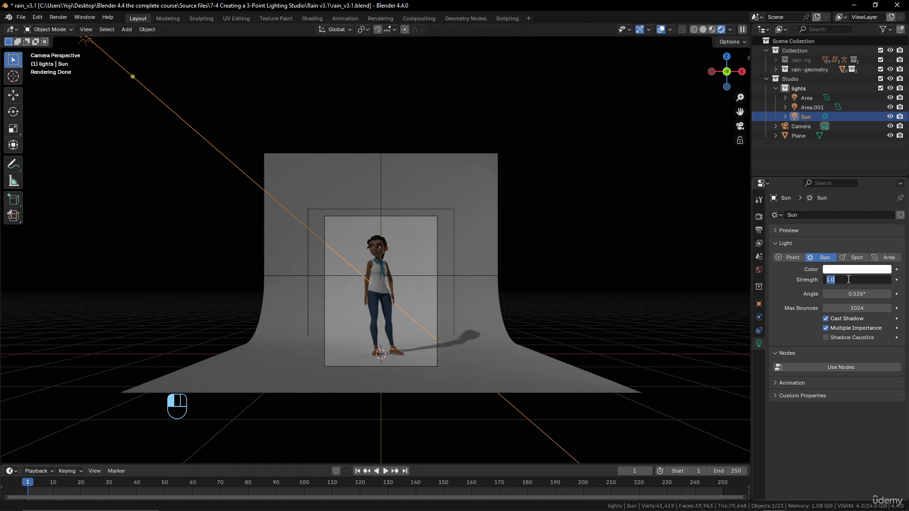
type("3")
key("Return")
Examine the brighter key light on the character's face, body and floor shadow, with all objects deselected.
scroll(534, 271, "up", 5)
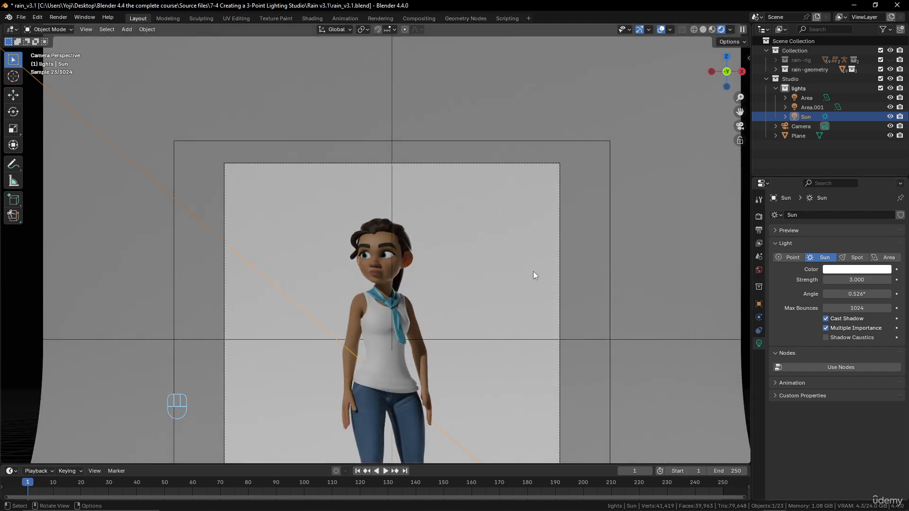
scroll(533, 271, "down", 3)
scroll(527, 286, "up", 1)
middle_click_drag(502, 318, 497, 258, "shift")
scroll(469, 244, "up", 1)
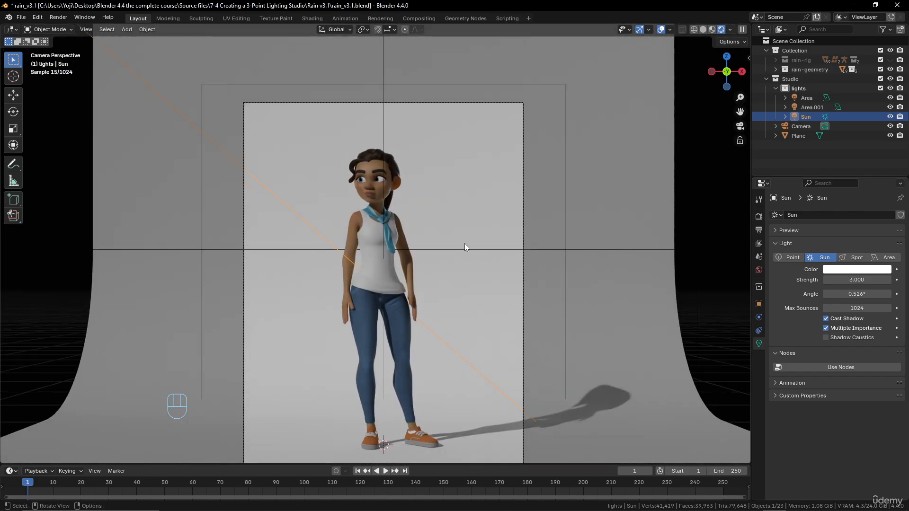
scroll(461, 245, "up", 2)
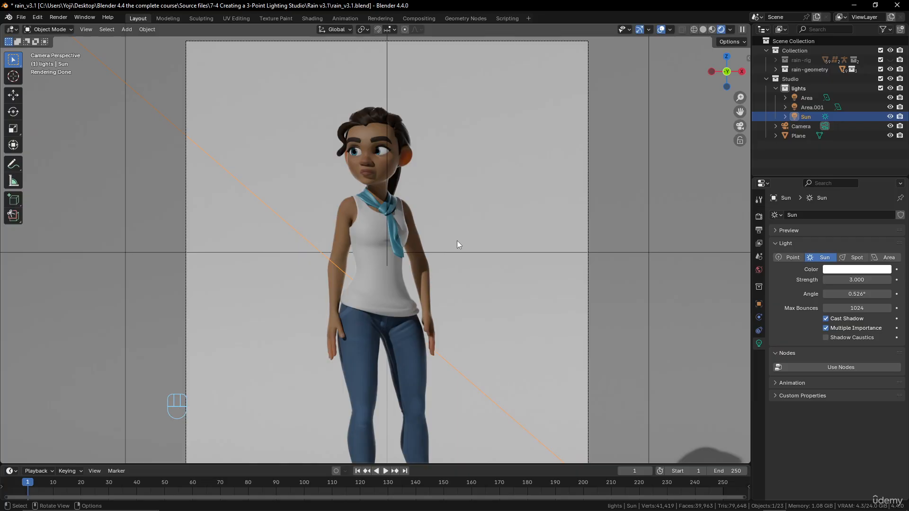
key("alt+a")
scroll(456, 249, "up", 2)
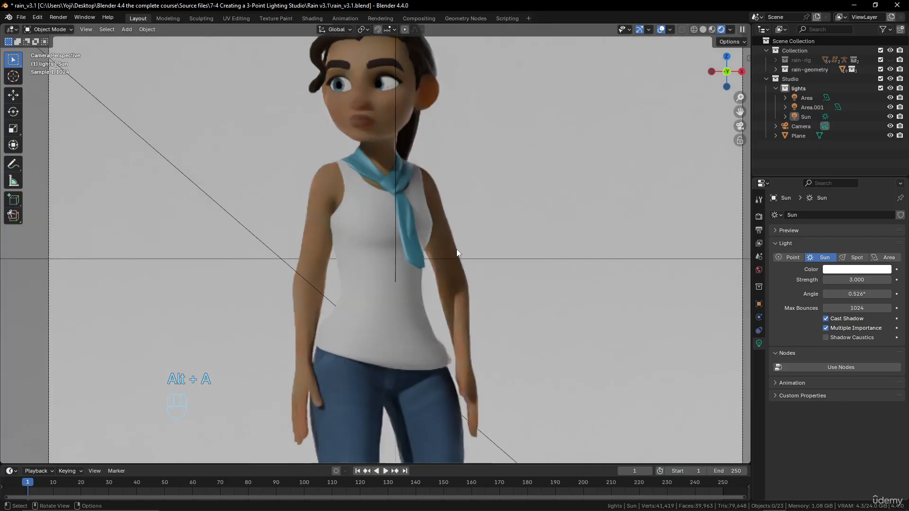
middle_click_drag(456, 249, 430, 239, "shift")
scroll(465, 282, "up", 1)
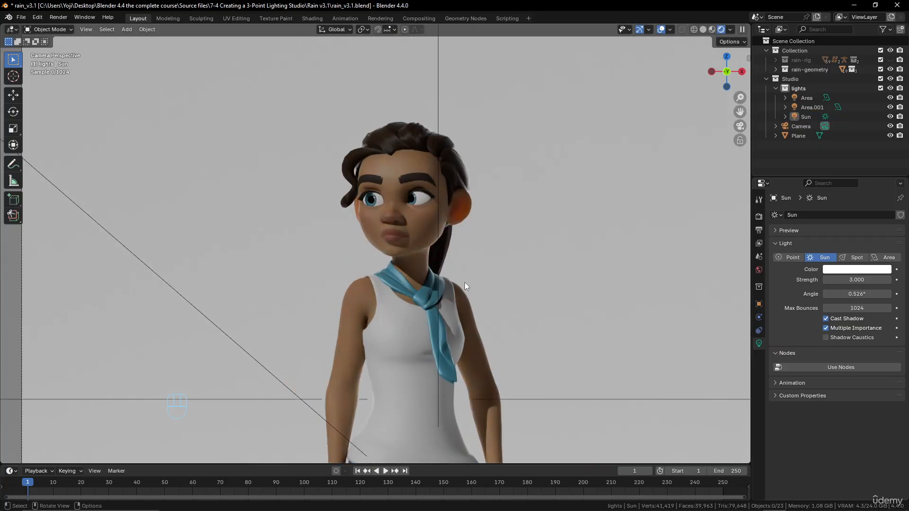
scroll(367, 209, "down", 4)
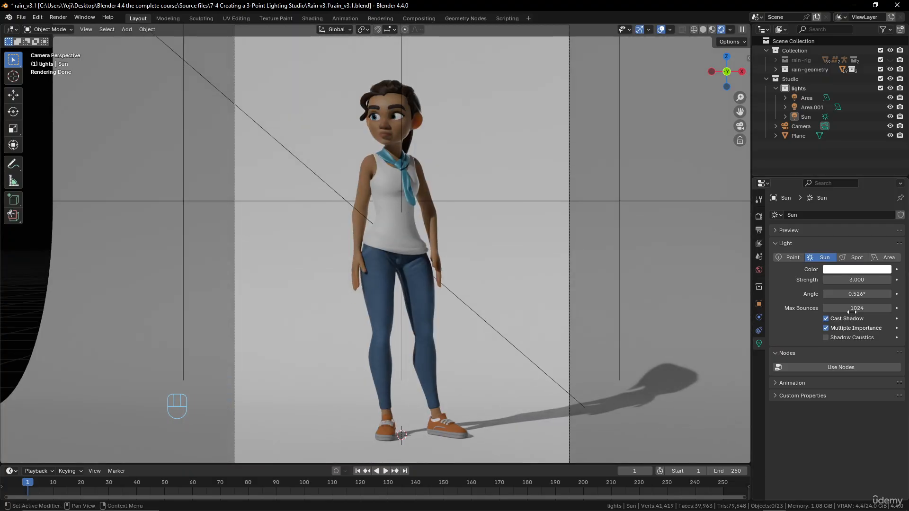
Soften the Sun's shadow by increasing its angle to about 10.1°, and check the result in the camera view.
left_click_drag(859, 289, 895, 289)
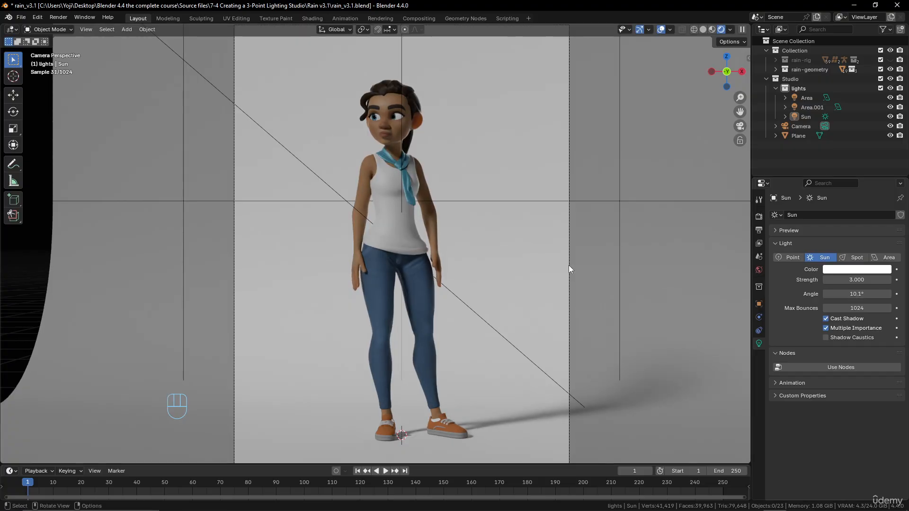
scroll(471, 236, "down", 4)
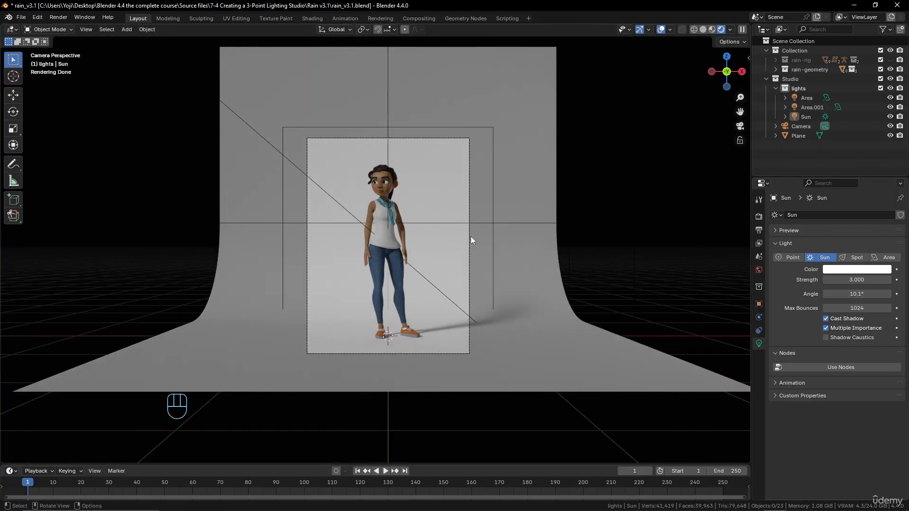
scroll(449, 220, "up", 5)
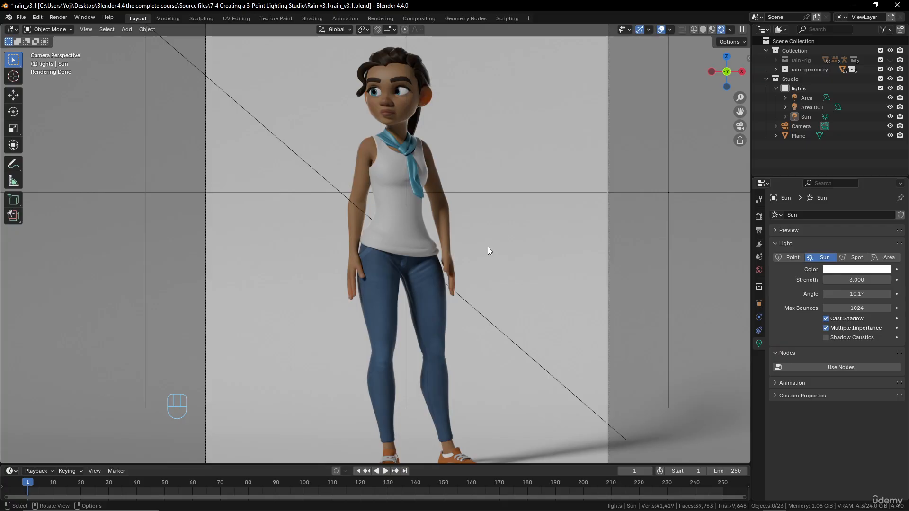
Load the 7-2 HDRI Images\HDRI folder into Easy HDRI and create the world nodes.
left_click(748, 58)
left_click(743, 201)
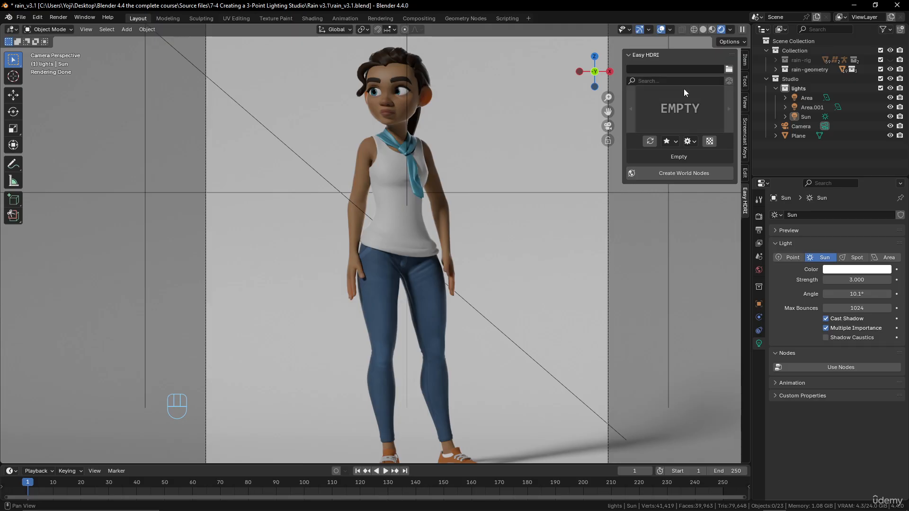
left_click(728, 70)
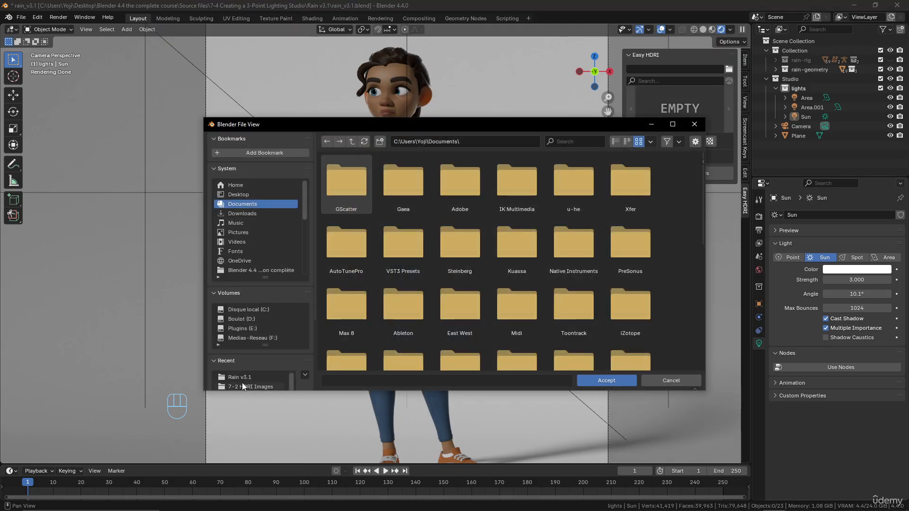
scroll(251, 345, "down", 1)
left_click(251, 368)
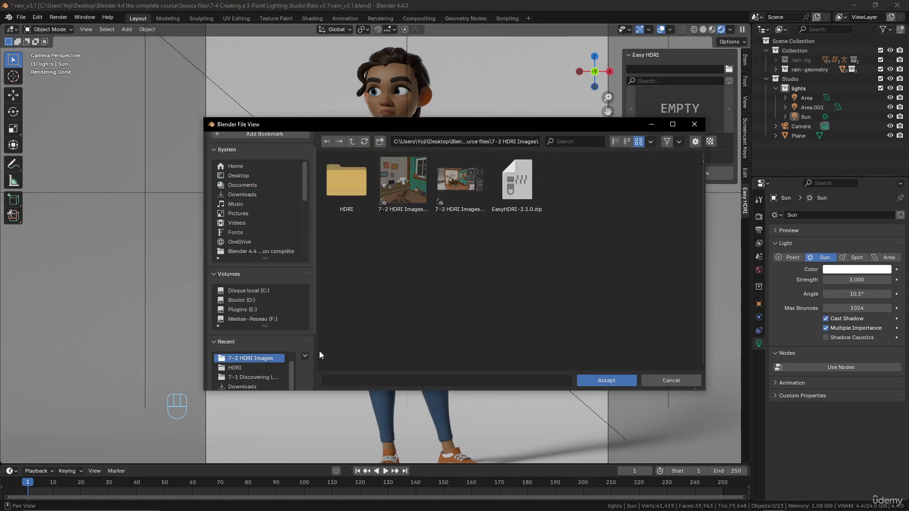
double_click(346, 180)
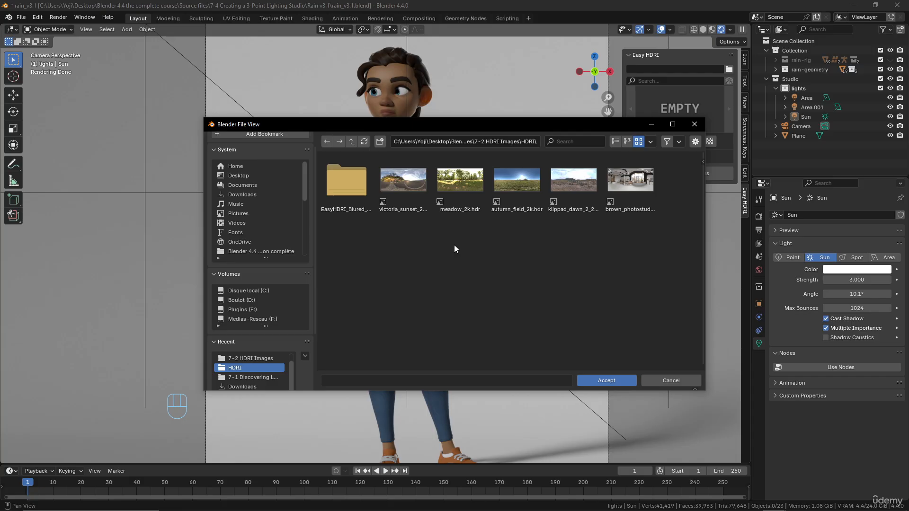
left_click(626, 381)
left_click(685, 174)
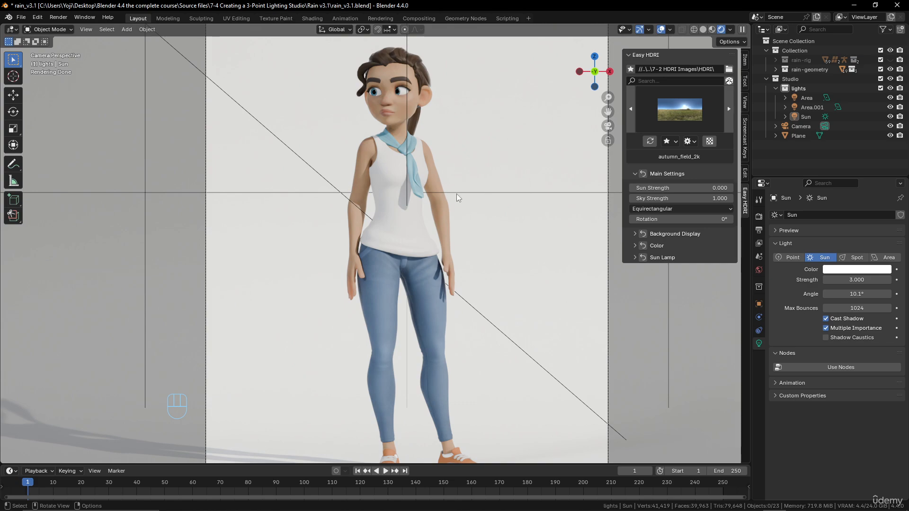
Switch the environment image to klippad_dawn_2_2k.
left_click(685, 113)
left_click(689, 119)
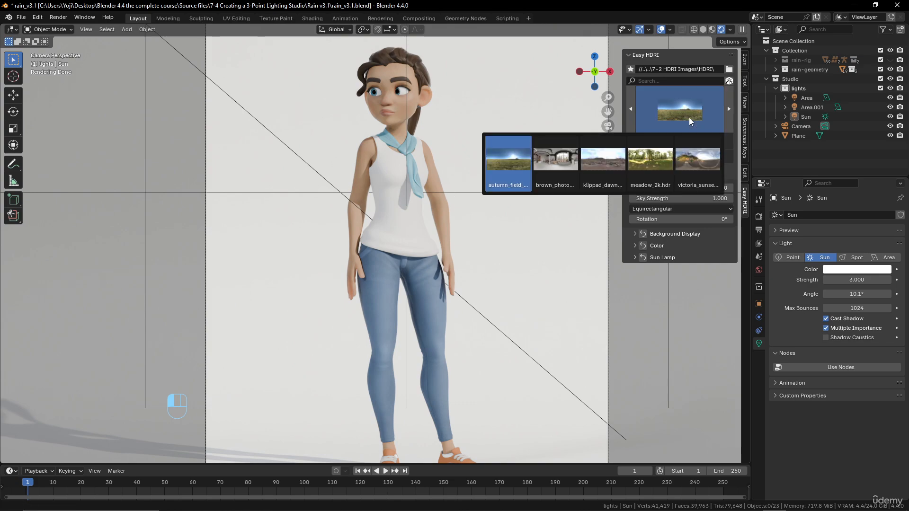
left_click(611, 161)
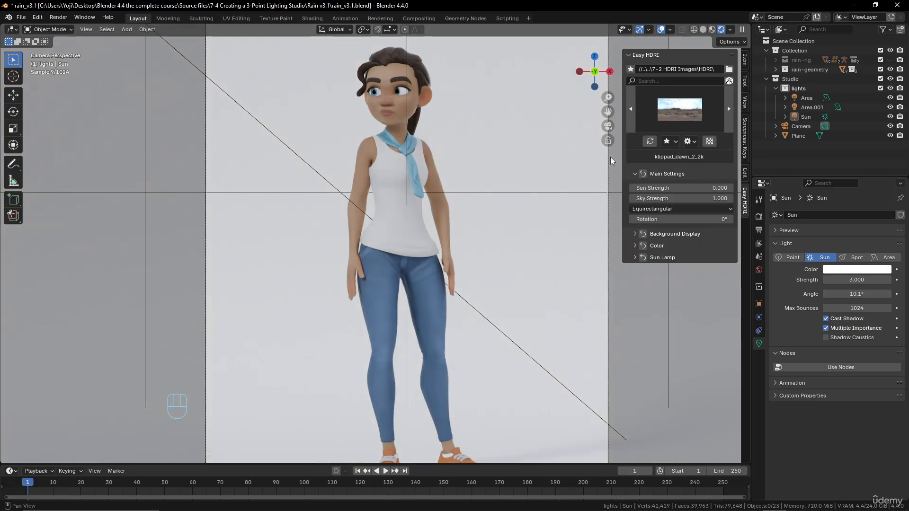
Set the environment's Sky Strength to 0.1 and check the lighting on the character and backdrop.
left_click(712, 198)
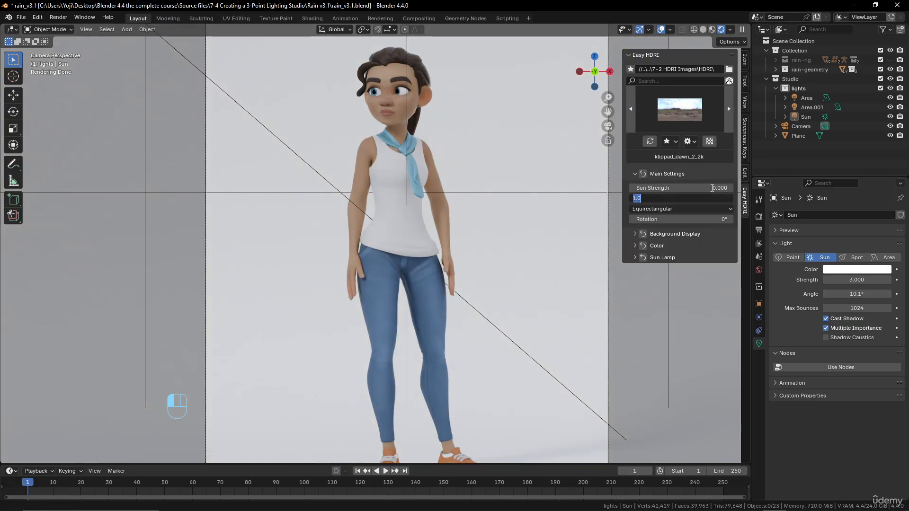
type("0.100")
scroll(496, 208, "down", 5)
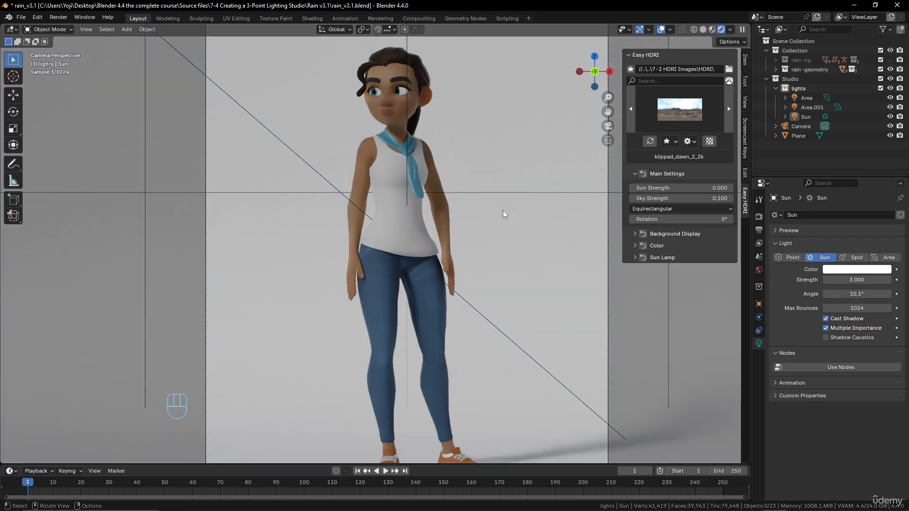
scroll(487, 211, "up", 2)
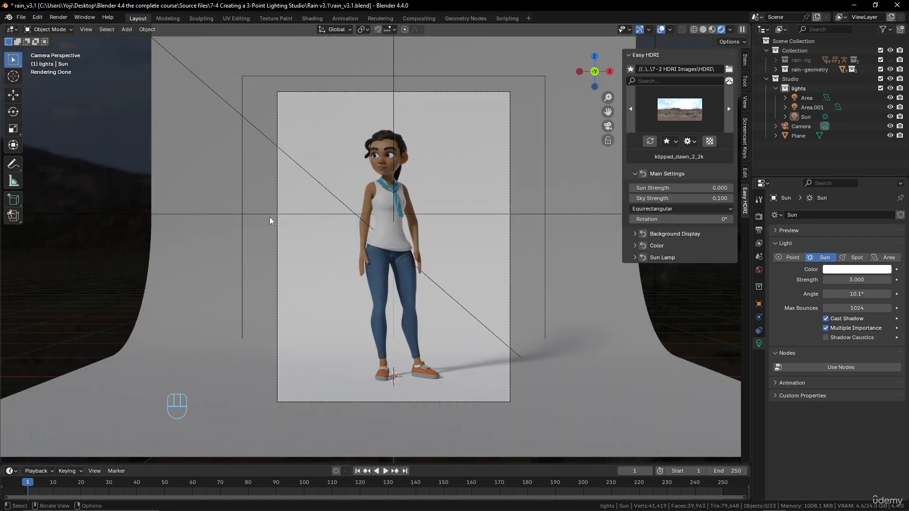
scroll(399, 299, "up", 4)
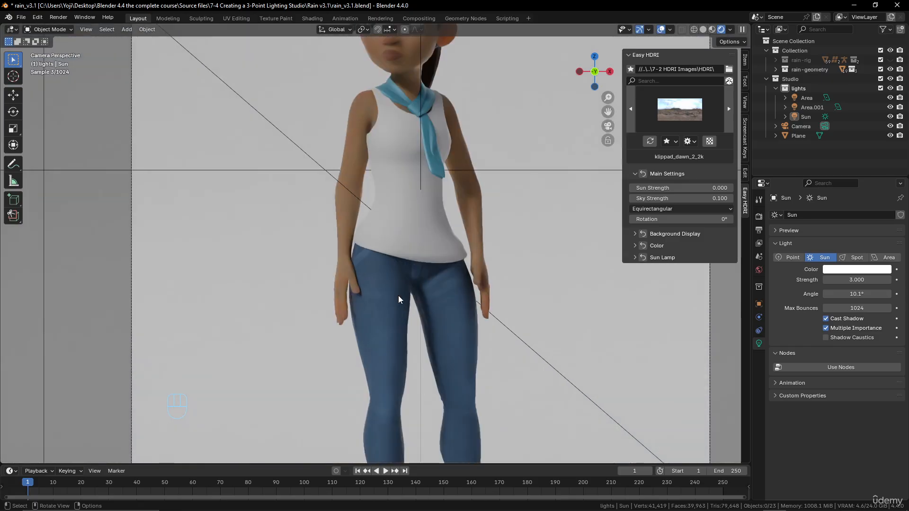
scroll(432, 211, "down", 2)
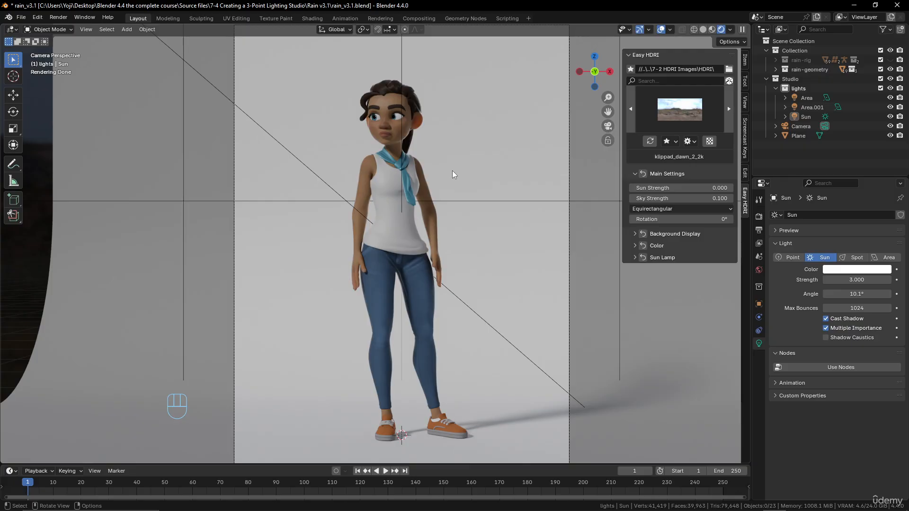
scroll(419, 196, "up", 3)
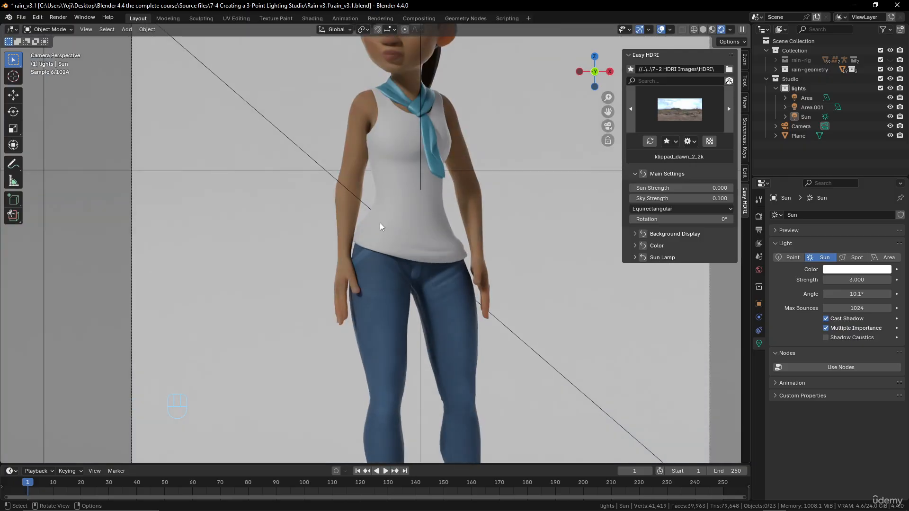
Set the Metallic value of the character's white top material to 1.
left_click(381, 223)
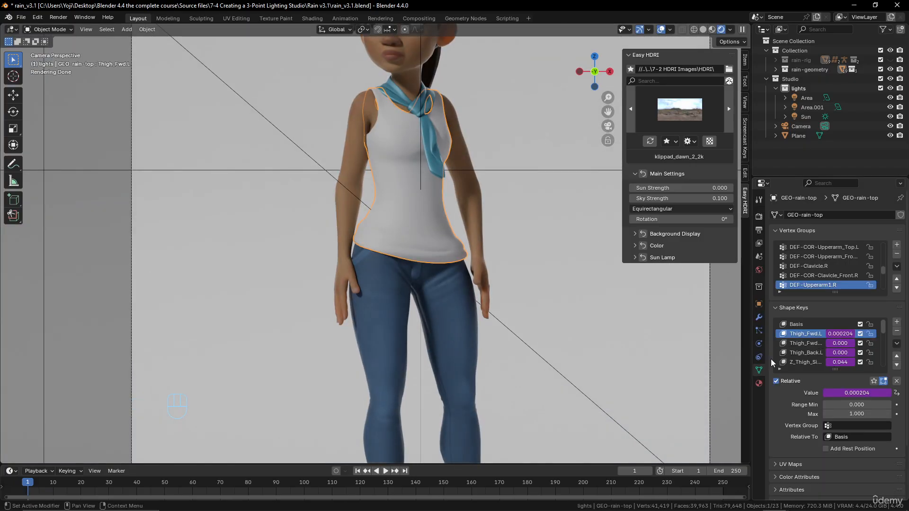
left_click(760, 383)
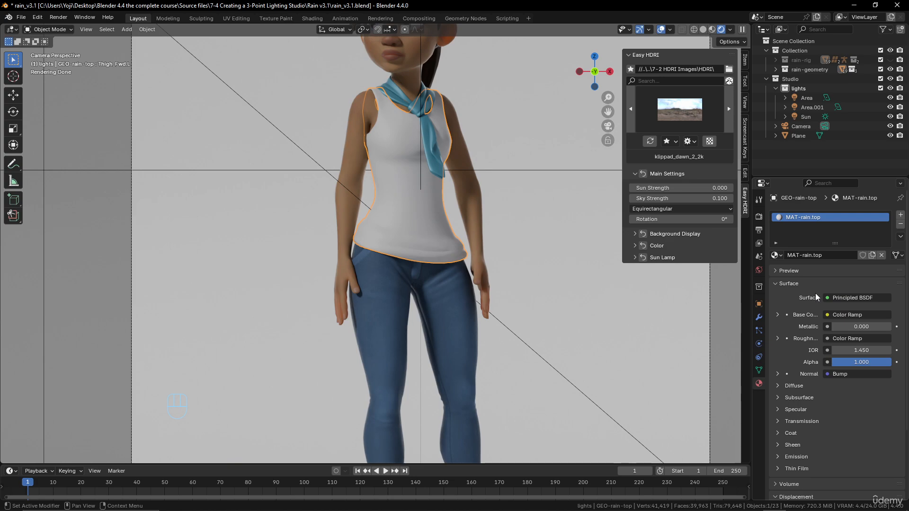
left_click_drag(840, 326, 881, 326)
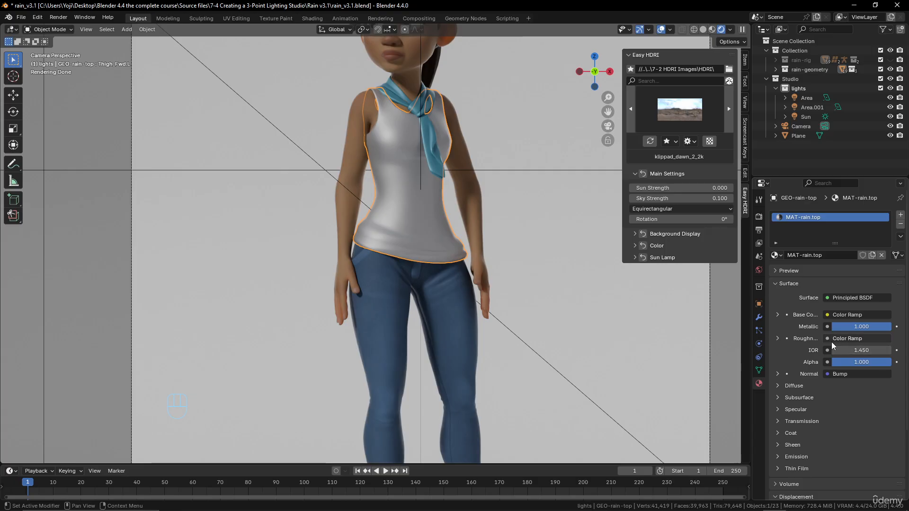
Disconnect the Color Ramp from the top material's Roughness and set Roughness to 0.
scroll(405, 197, "down", 3)
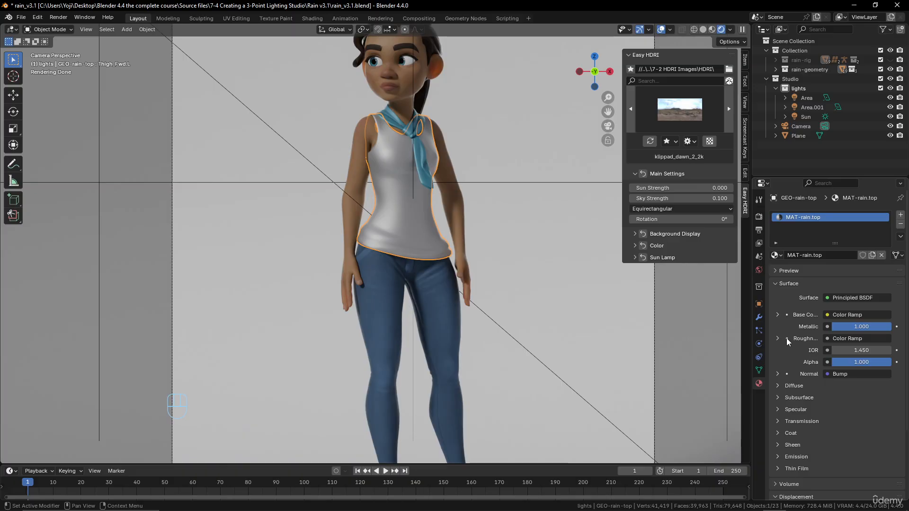
left_click(828, 339)
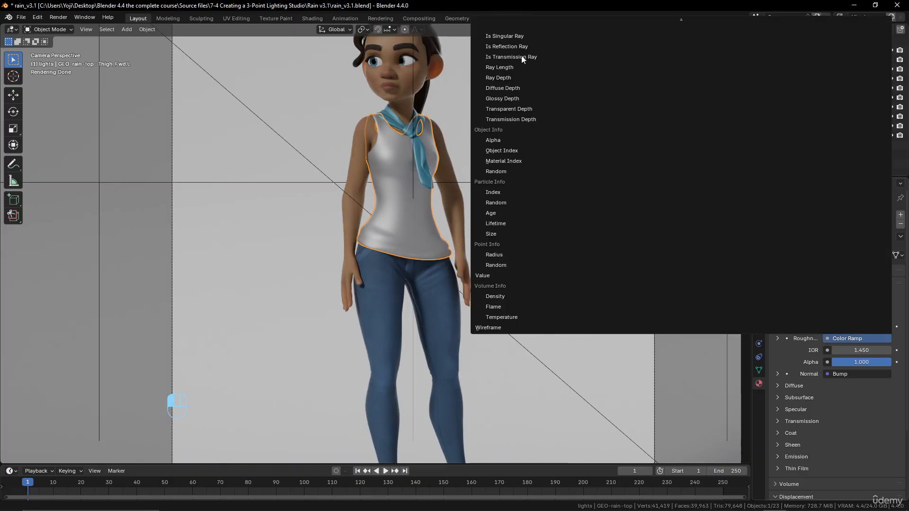
mouse_move(674, 19)
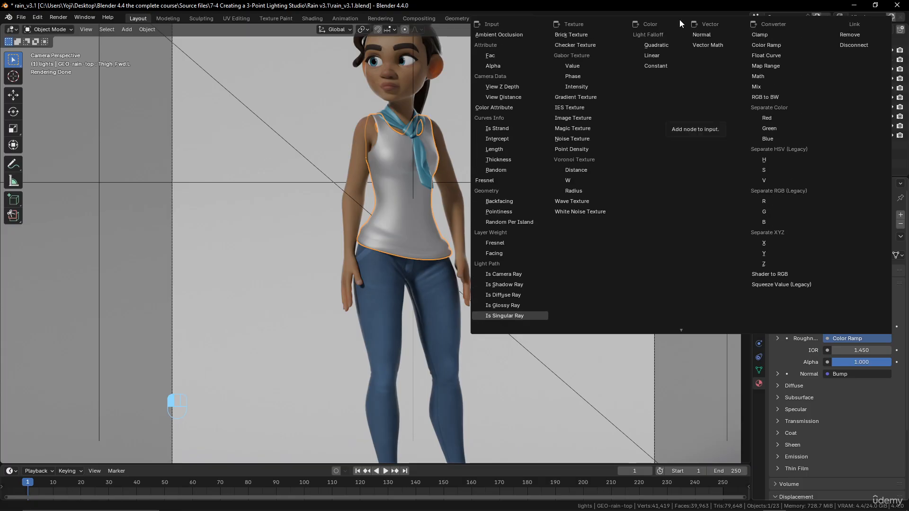
left_click(845, 45)
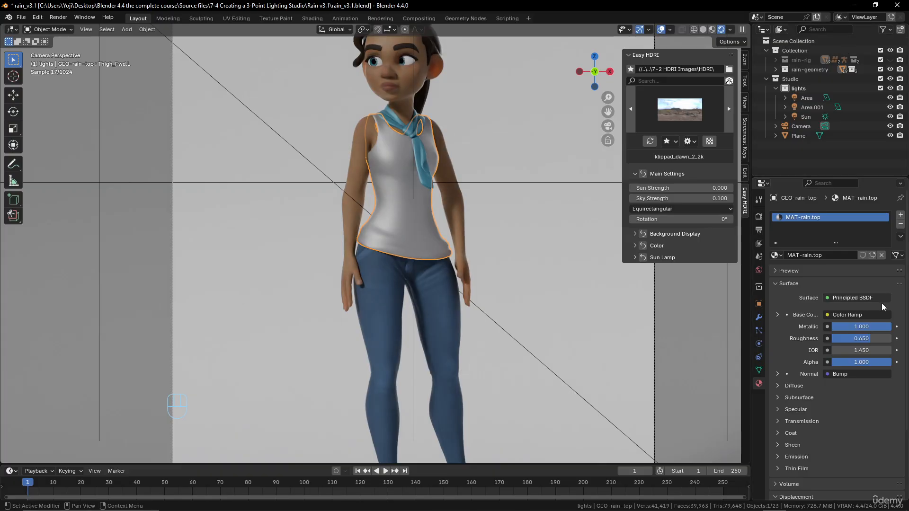
left_click_drag(873, 342, 805, 342)
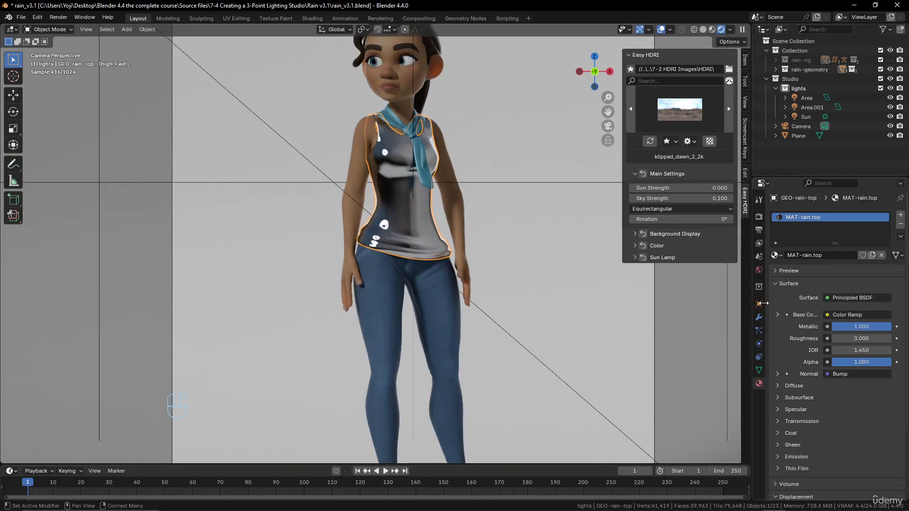
Set the environment's Sky Strength to 0 and examine the reflections on the metallic top.
left_click(718, 198)
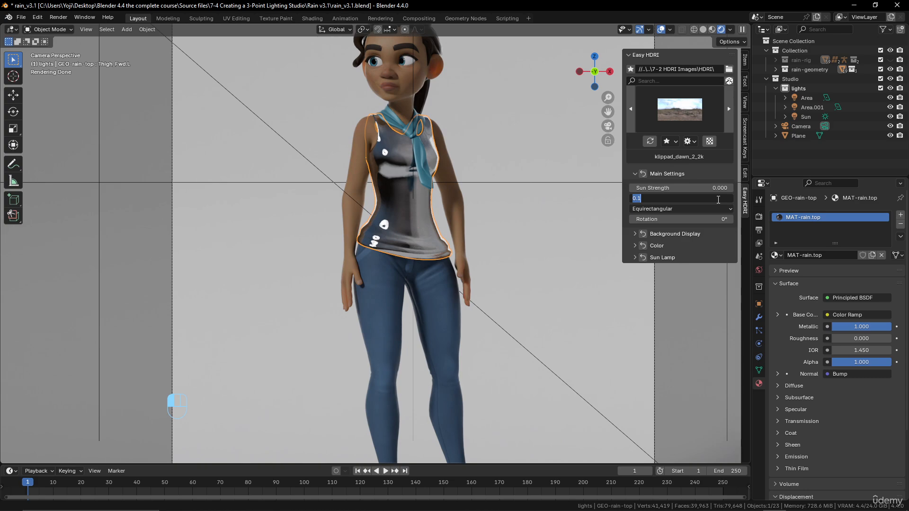
type("0")
key("Return")
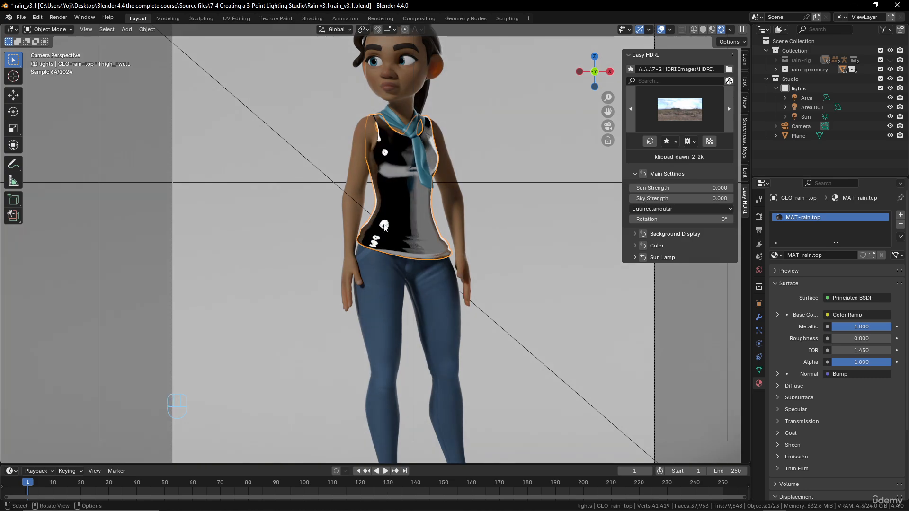
scroll(402, 215, "up", 5)
scroll(427, 135, "down", 4)
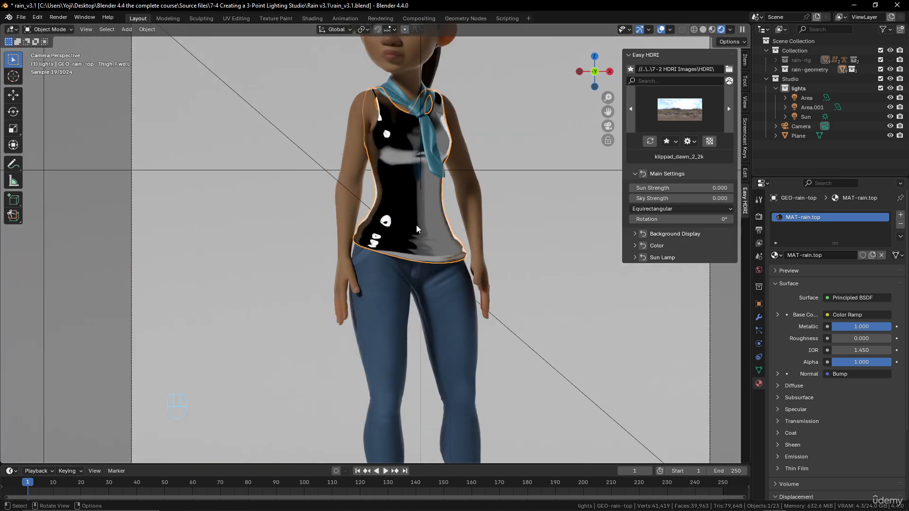
scroll(424, 219, "up", 1)
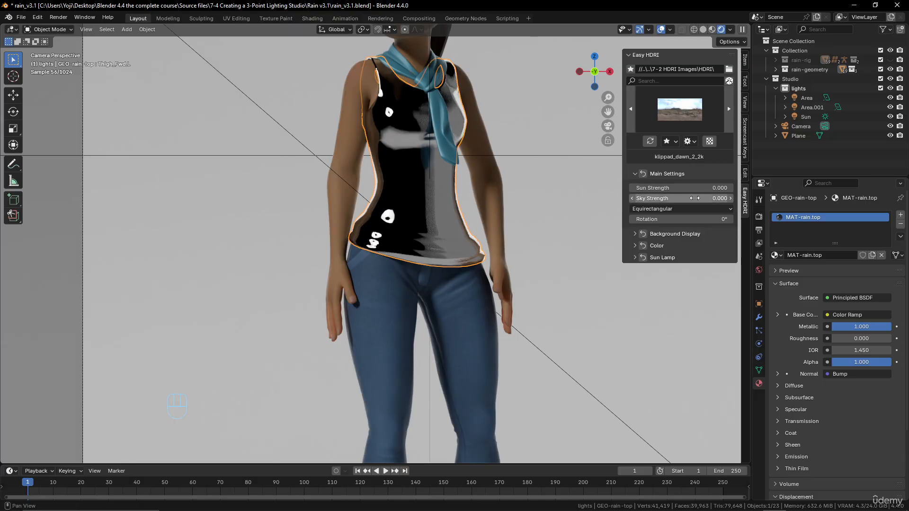
Set the environment's Sky Strength to 0.2 and check the reflections on the top.
left_click(682, 198)
type("0.2")
key("Return")
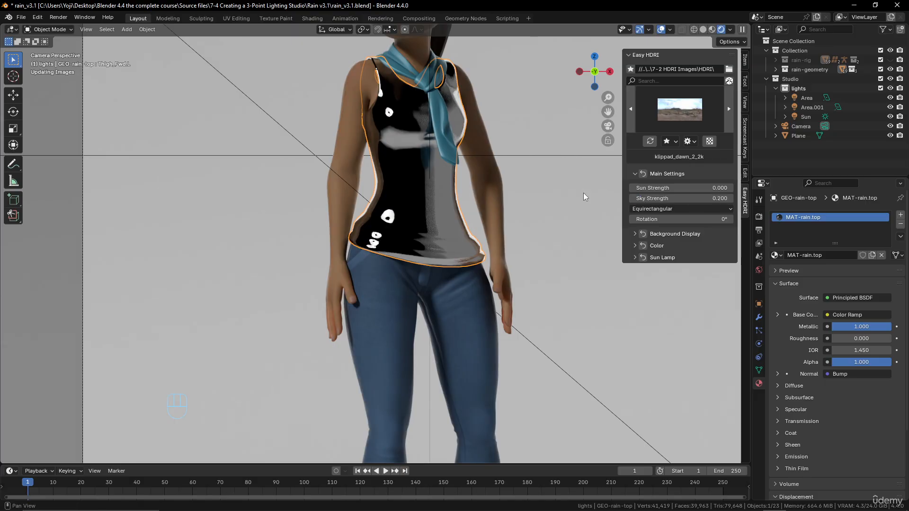
scroll(536, 158, "down", 3)
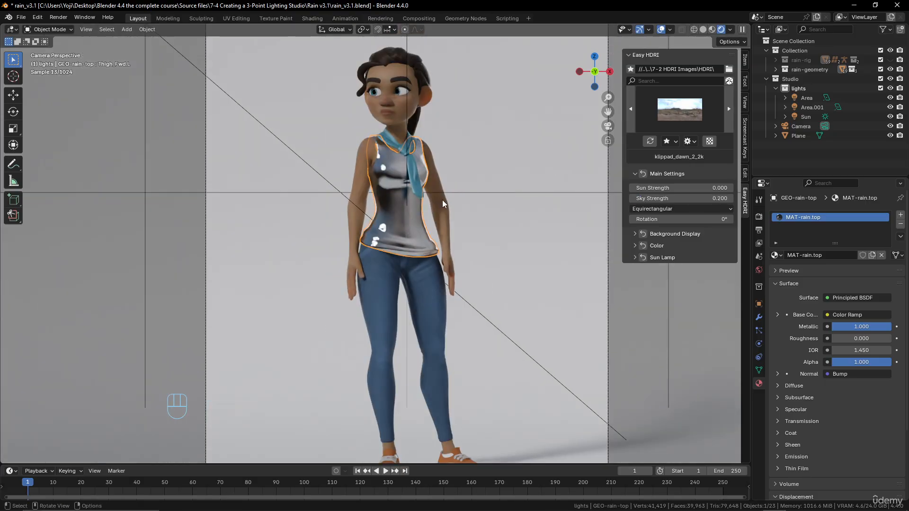
scroll(392, 135, "up", 3)
scroll(477, 198, "down", 3)
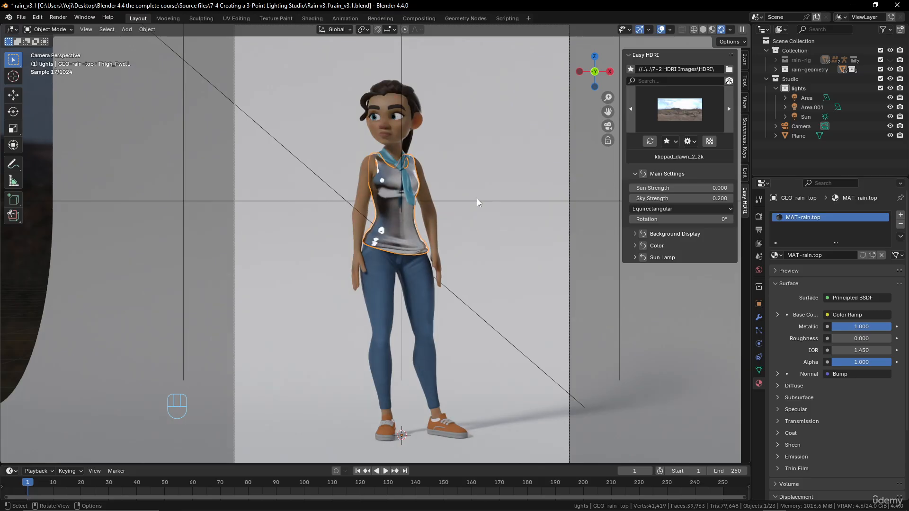
scroll(477, 198, "up", 3)
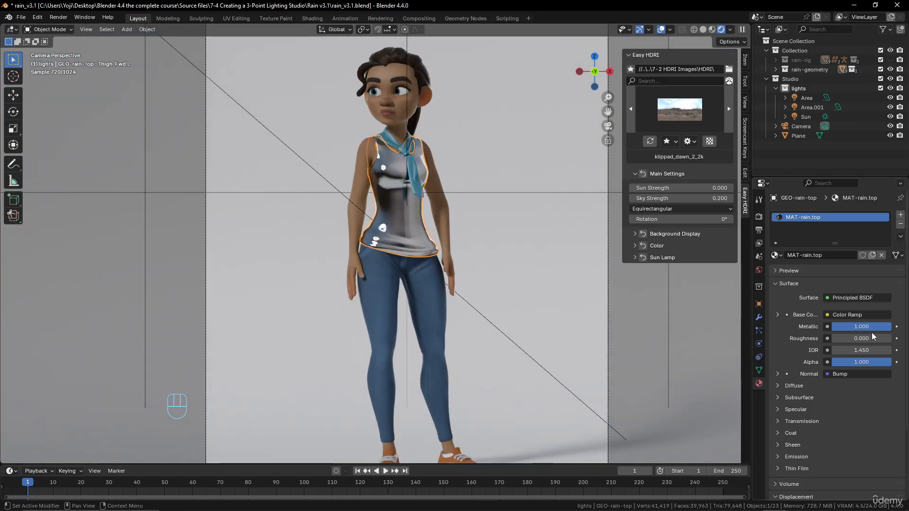
Return the top's material to a matte fabric look with Metallic 0 and Roughness about 0.66.
left_click_drag(851, 340, 800, 328)
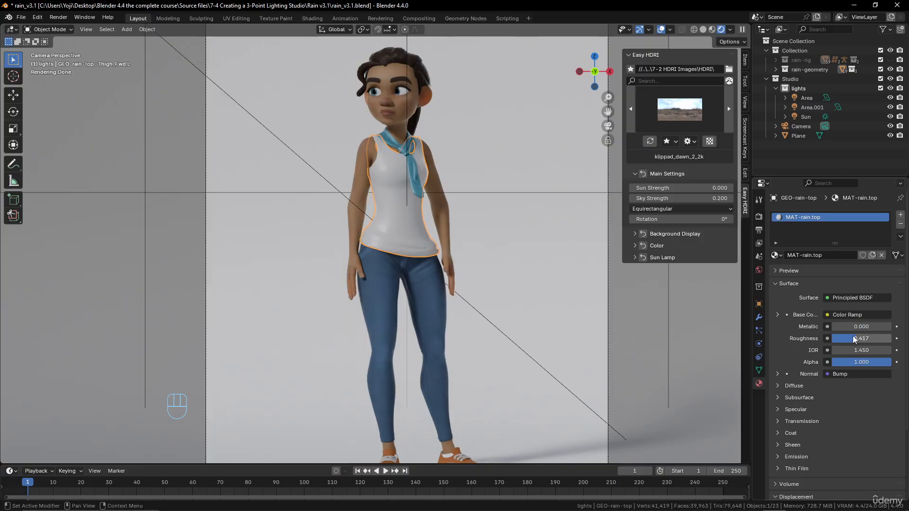
left_click_drag(853, 339, 889, 339)
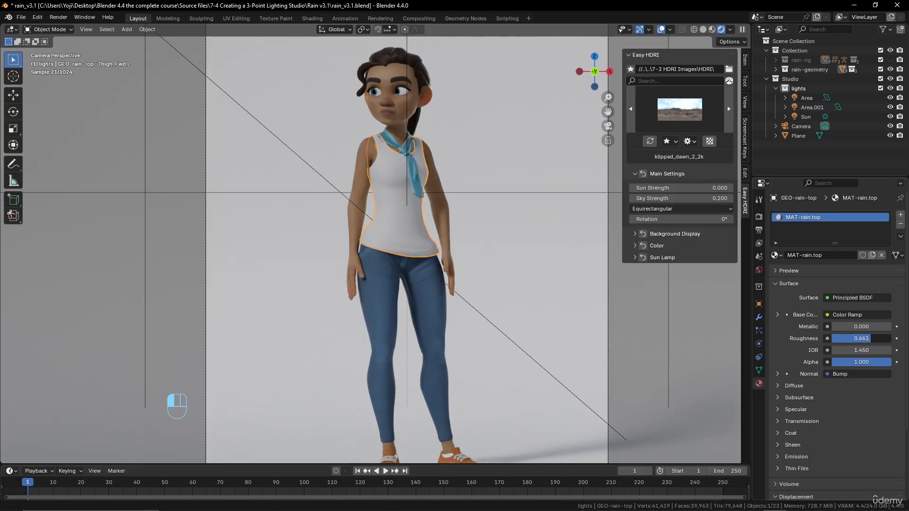
scroll(436, 238, "down", 4)
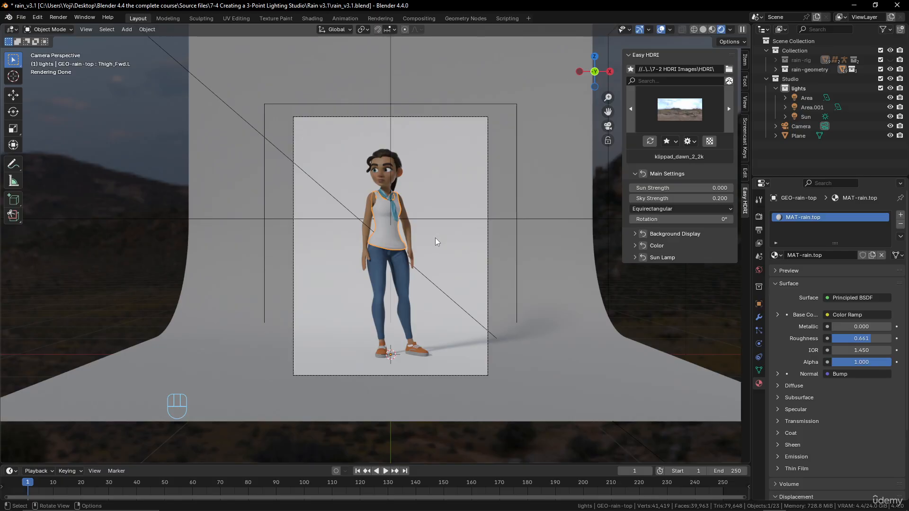
Set the backdrop plane's material base color to pure white with a Value of 1.
left_click(611, 353)
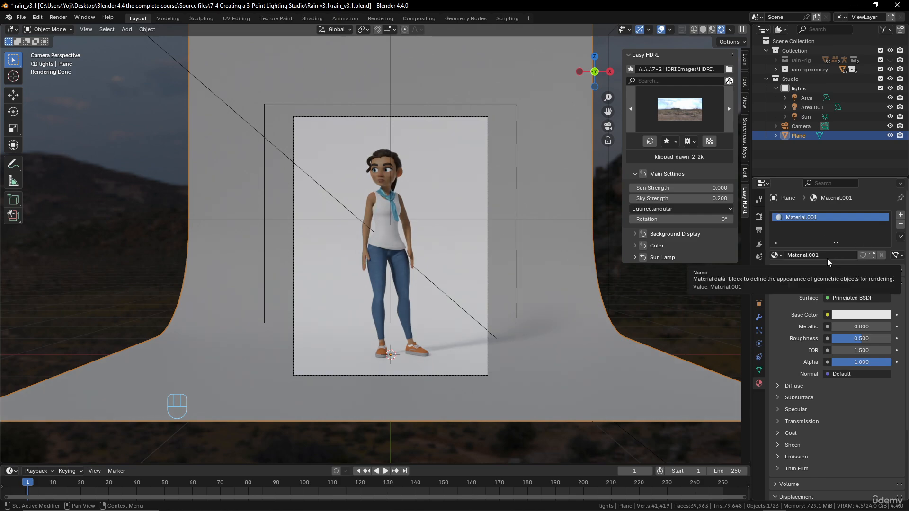
left_click(877, 316)
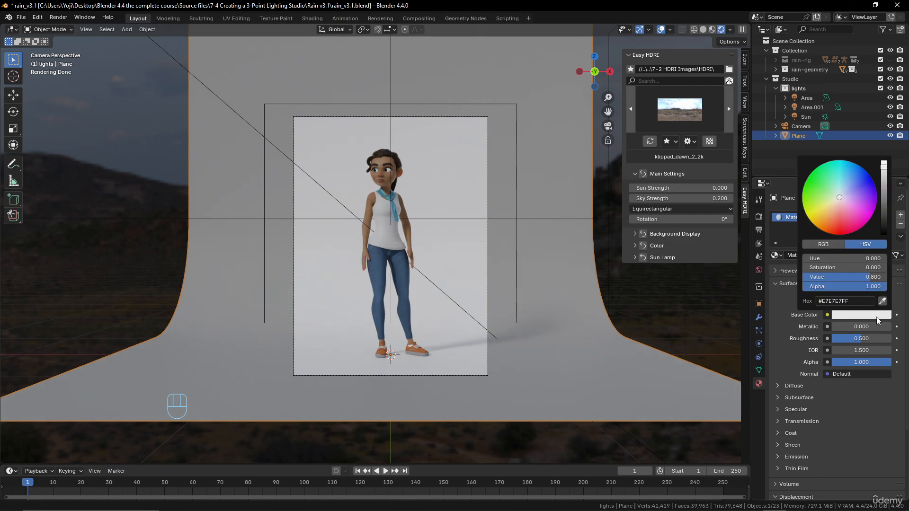
left_click_drag(886, 169, 884, 160)
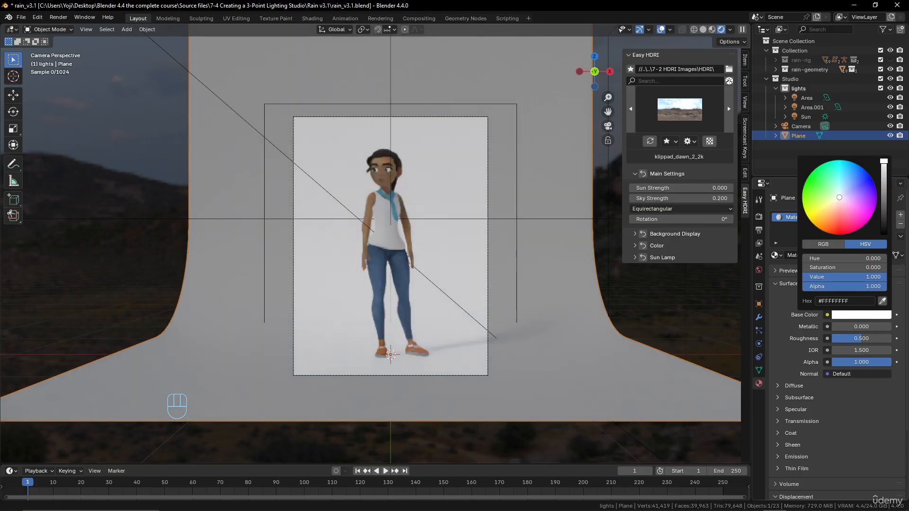
Rename the backdrop plane's material as background.
left_click(814, 255)
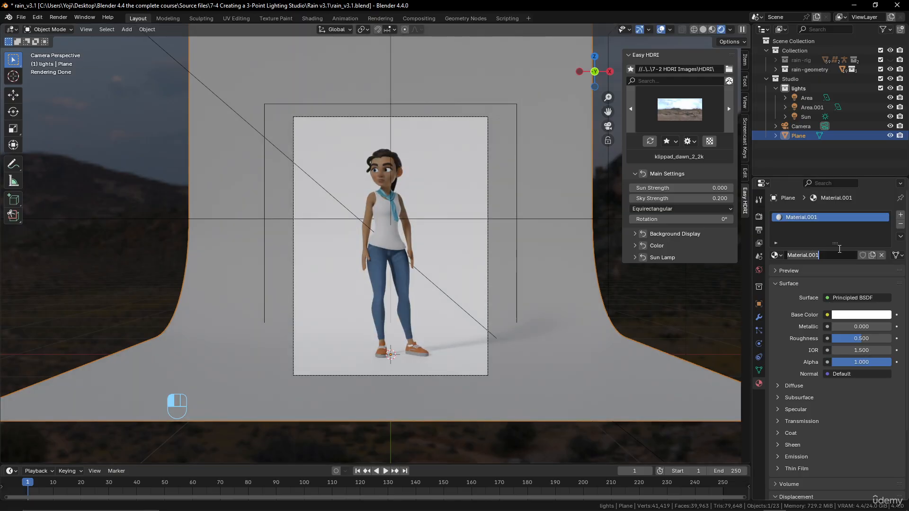
key("ctrl+a")
type("background")
key("Return")
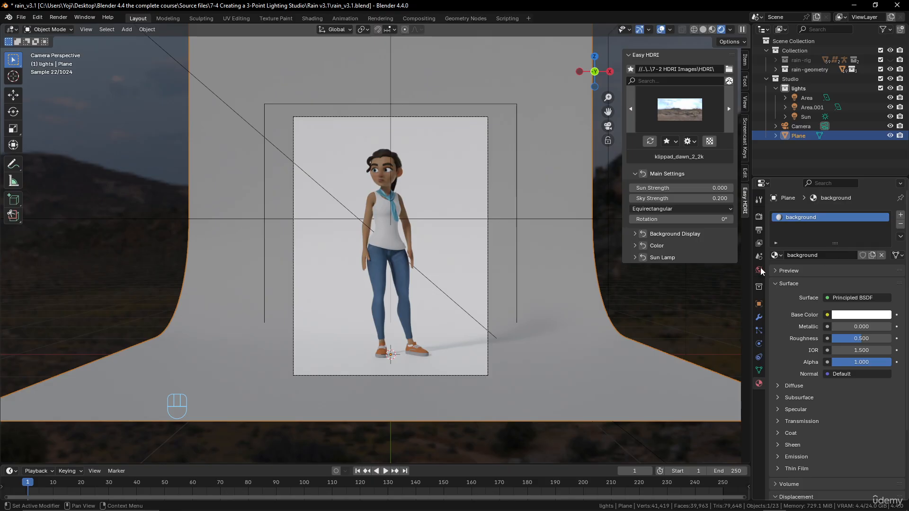
Try a dark golden-brown base color with a Value of about 0.2 on the backdrop material.
scroll(438, 232, "up", 3)
scroll(439, 232, "down", 2)
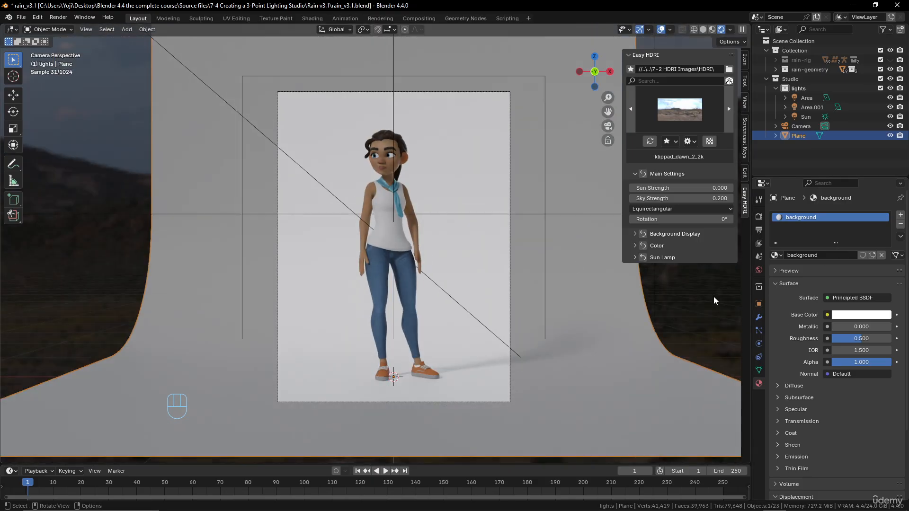
left_click(862, 315)
left_click_drag(884, 162, 822, 218)
mouse_move(884, 212)
left_mouse_down()
mouse_move(884, 188)
mouse_move(884, 198)
left_mouse_up()
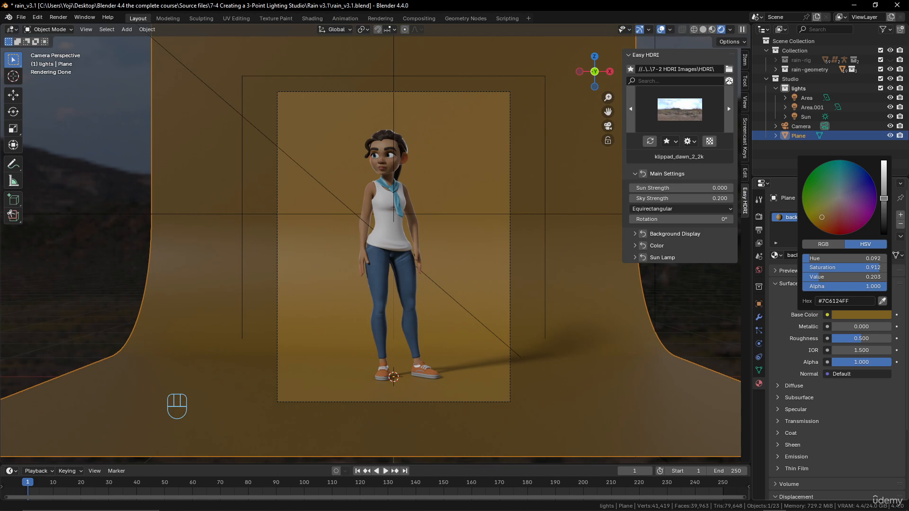
Try a glossy black backdrop by setting the base color's Value to 0 and the Roughness to about 0.19.
left_click(862, 314)
left_click_drag(883, 215, 884, 234)
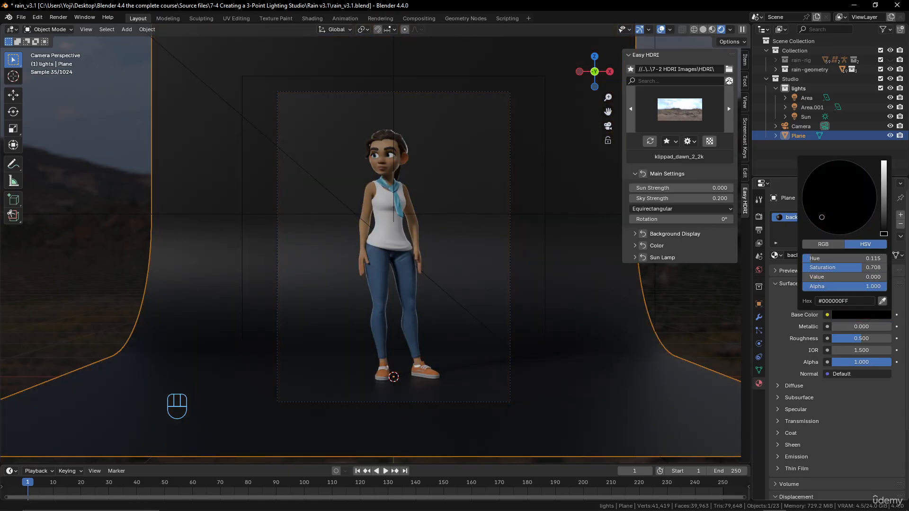
left_click_drag(865, 340, 847, 340)
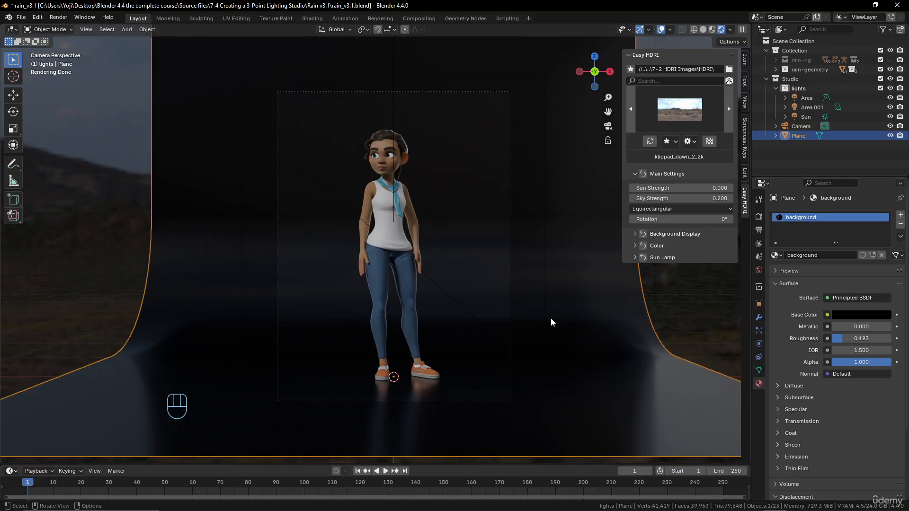
scroll(477, 202, "up", 2)
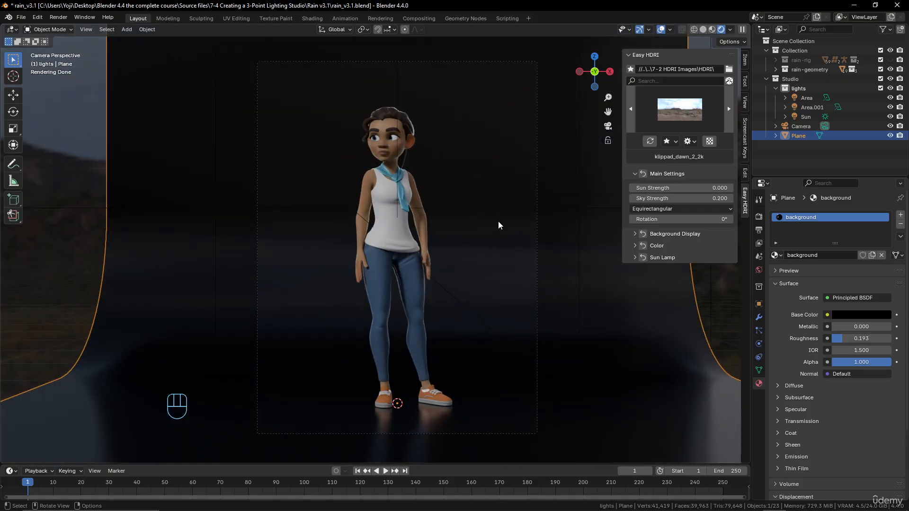
Give the backdrop material a near-white base color and set its Roughness to about 0.54.
left_click(870, 317)
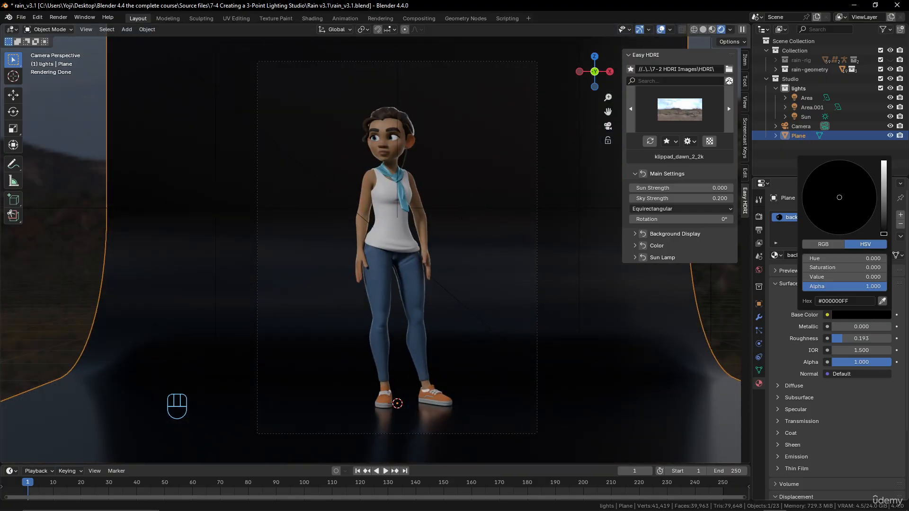
left_click_drag(885, 230, 884, 173)
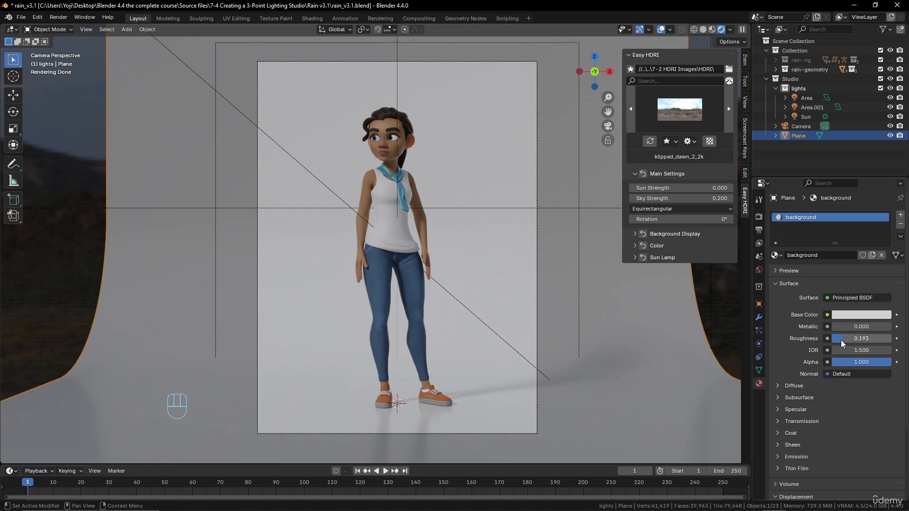
left_click_drag(841, 340, 862, 340)
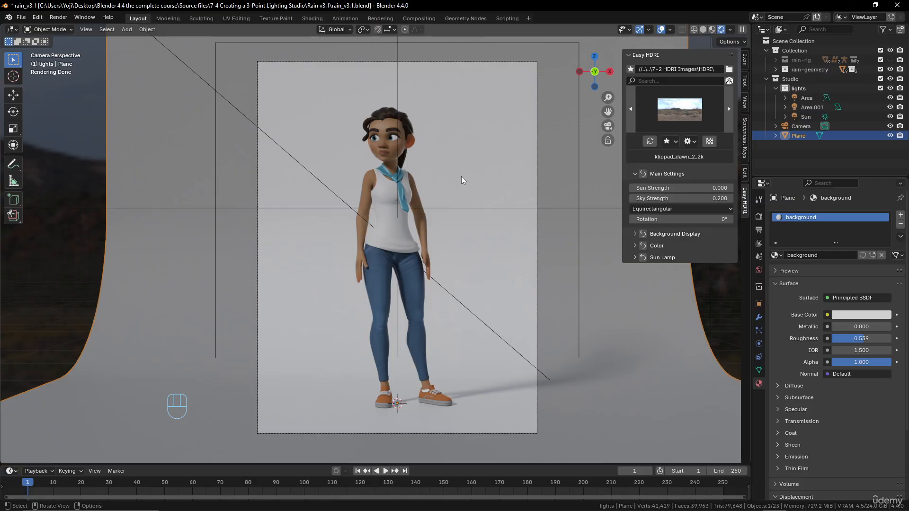
Tint the Sun light a warm pale orange.
left_click(271, 139)
left_click(857, 269)
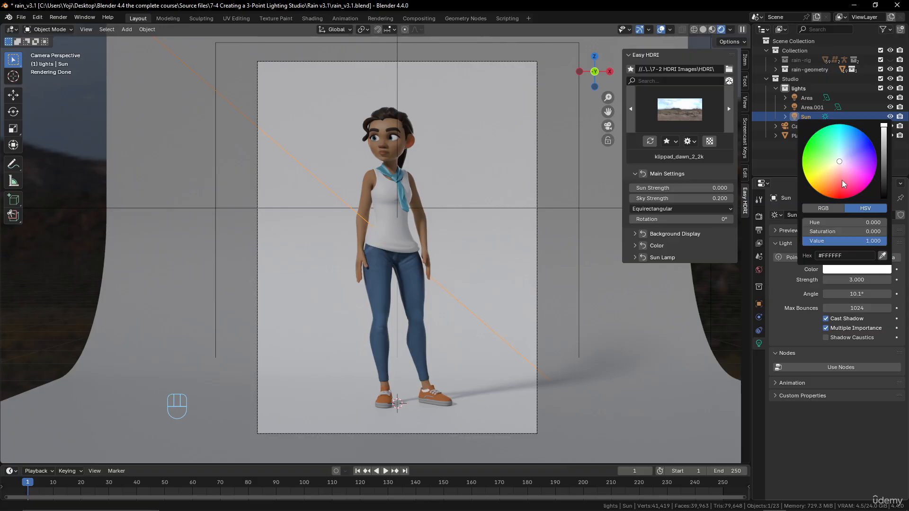
left_click(836, 169)
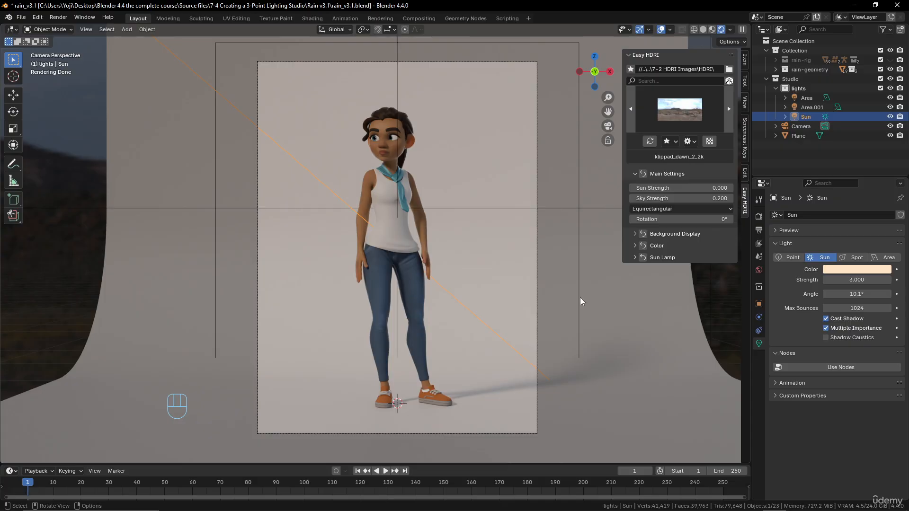
Color the Area fill light beside the character a saturated blue and compare its tint on her face.
scroll(580, 297, "down", 3)
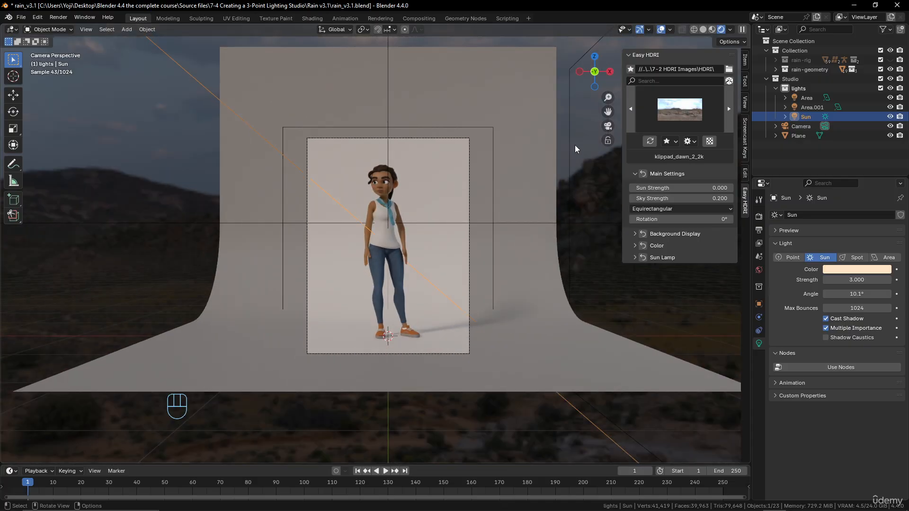
left_click(571, 136)
scroll(568, 268, "up", 4)
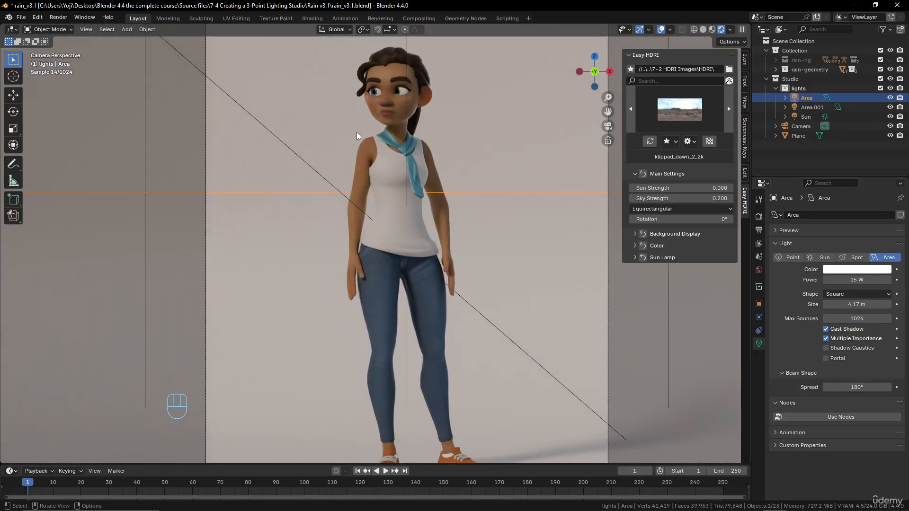
left_click(840, 271)
left_click_drag(848, 152, 855, 143)
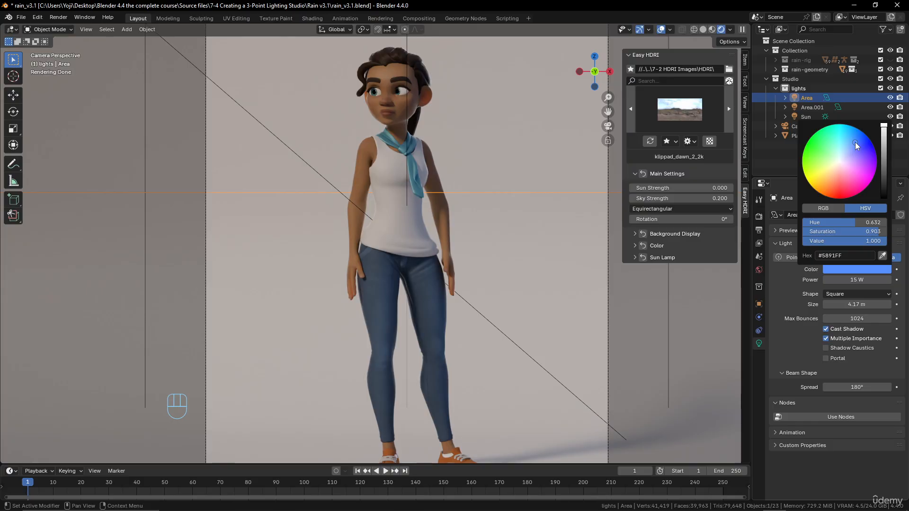
scroll(414, 231, "up", 6)
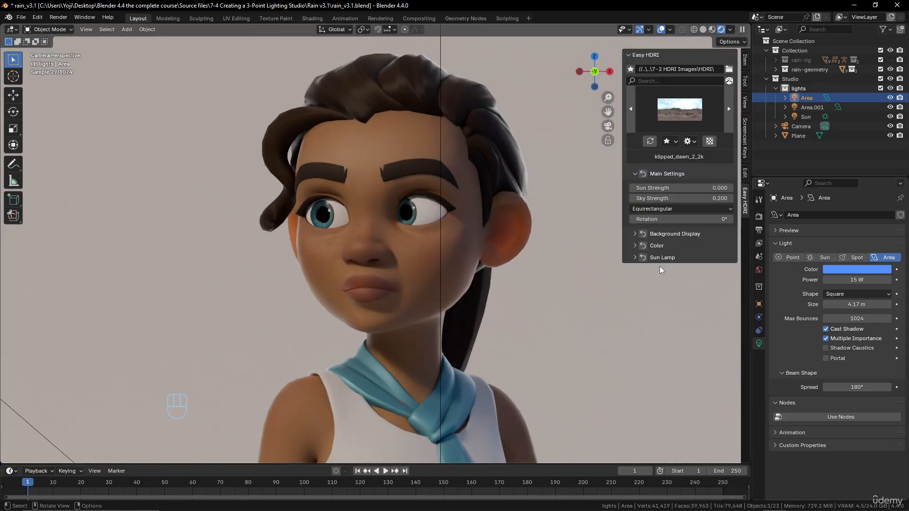
left_click(866, 269)
left_click_drag(854, 143, 856, 138)
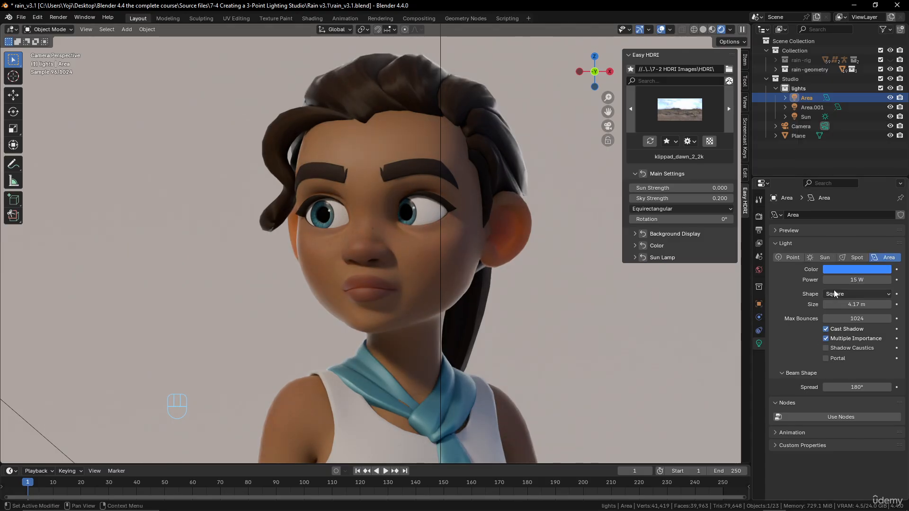
Set the blue Area light's power to 30 W and check the lighting on the face.
left_click(851, 280)
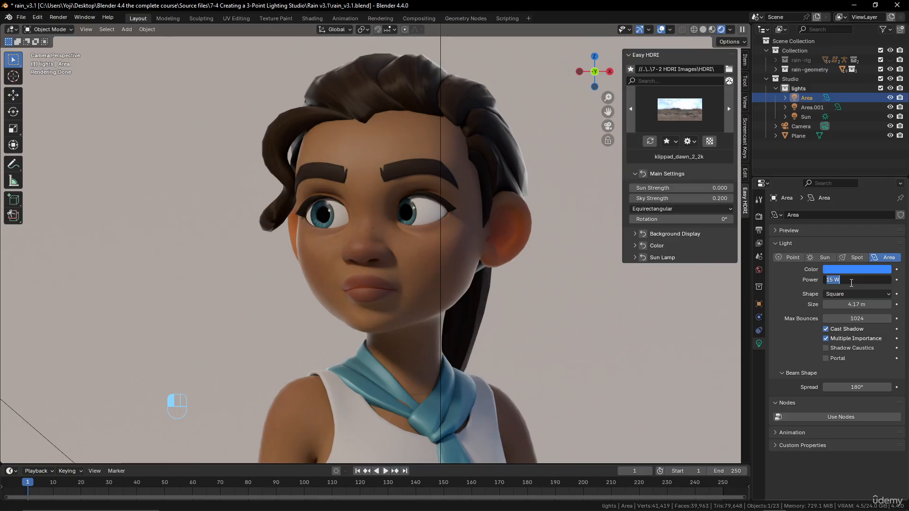
type("30")
key("Return")
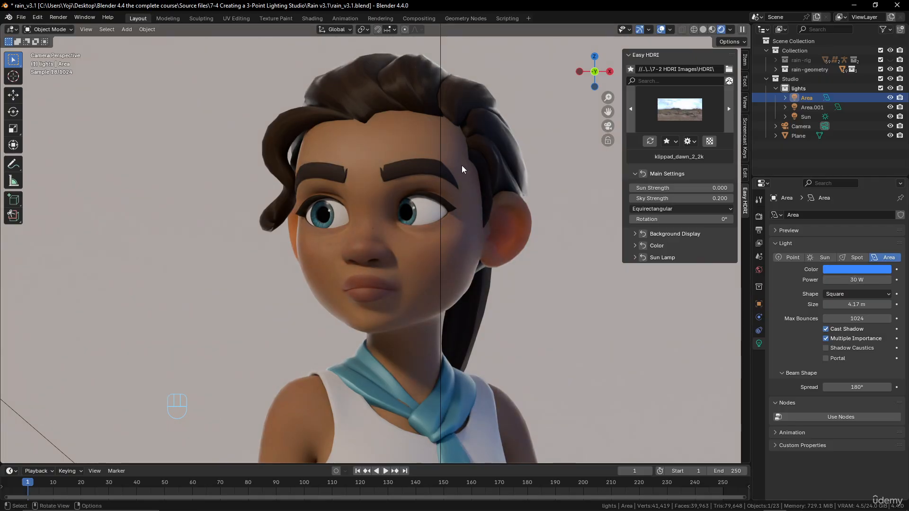
scroll(462, 264, "down", 5)
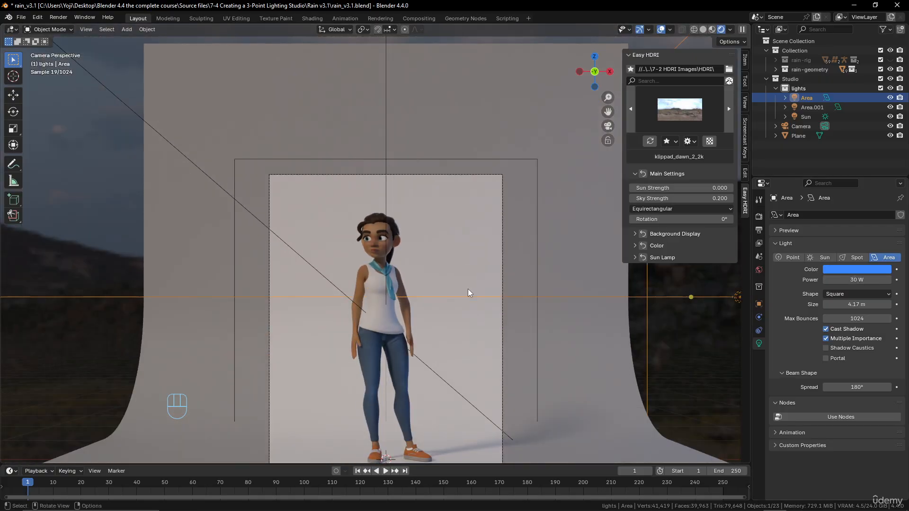
Set the power of the Area.001 light behind the character to 300 W and inspect the rim light up close.
scroll(468, 289, "up", 2)
scroll(468, 293, "down", 3)
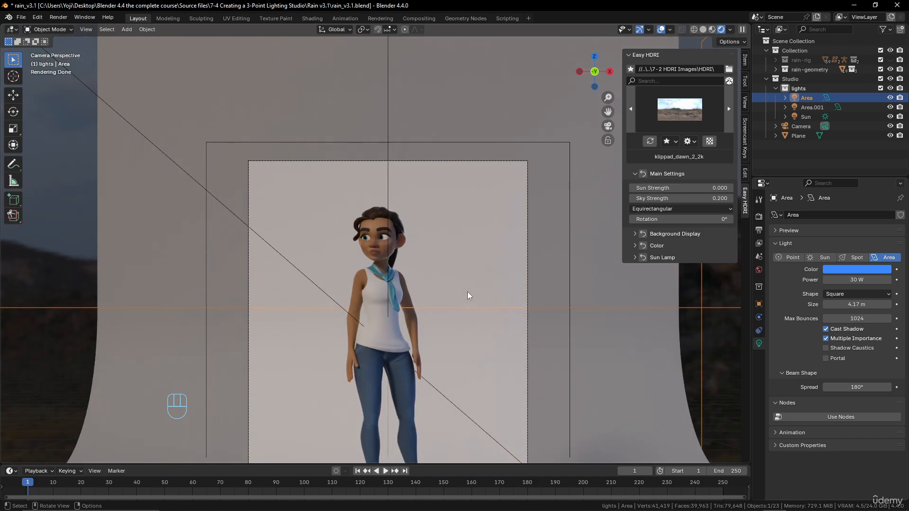
scroll(445, 199, "up", 3)
left_click(483, 68)
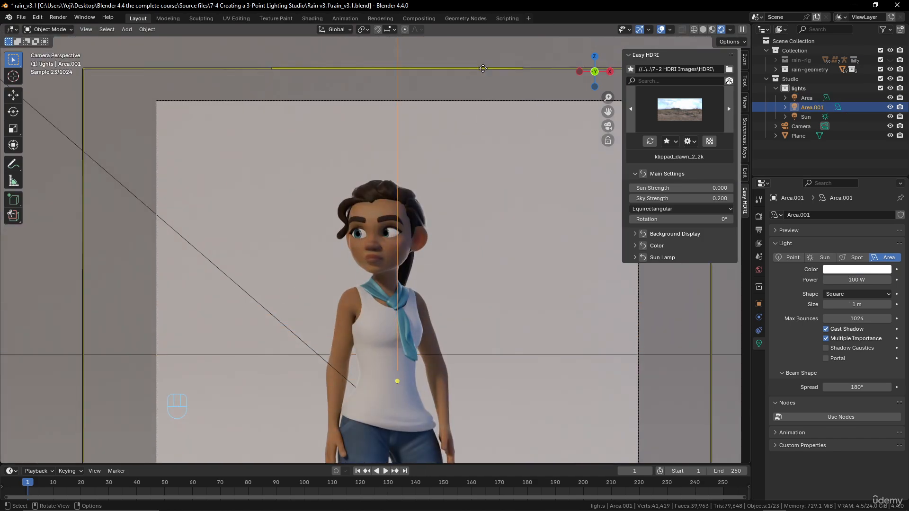
left_click(858, 280)
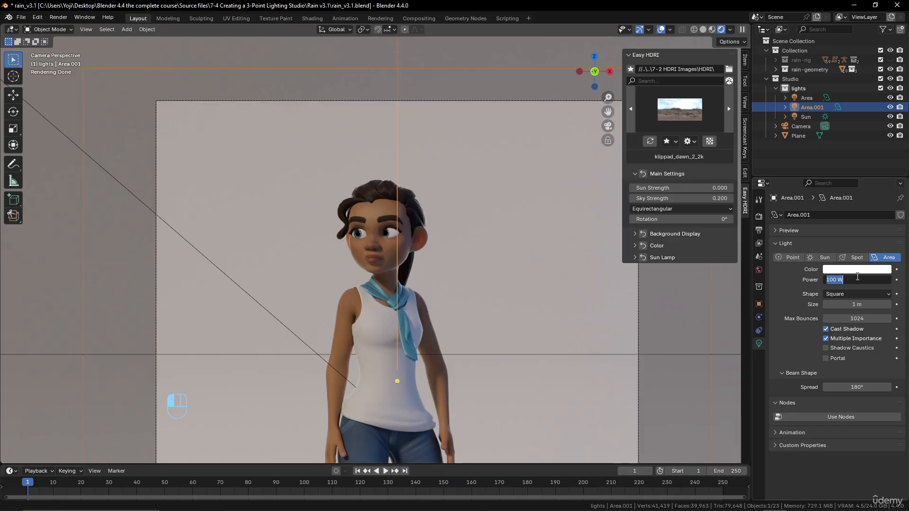
type("300")
key("Return")
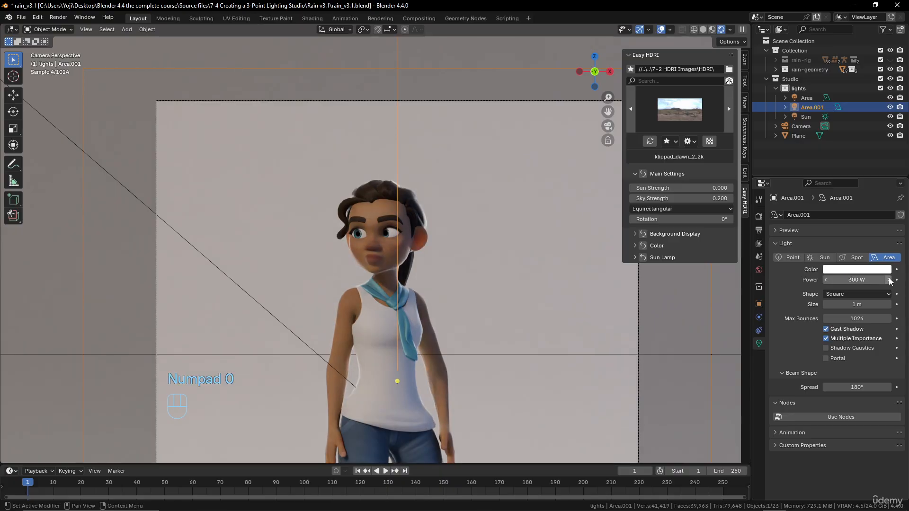
scroll(429, 257, "down", 3)
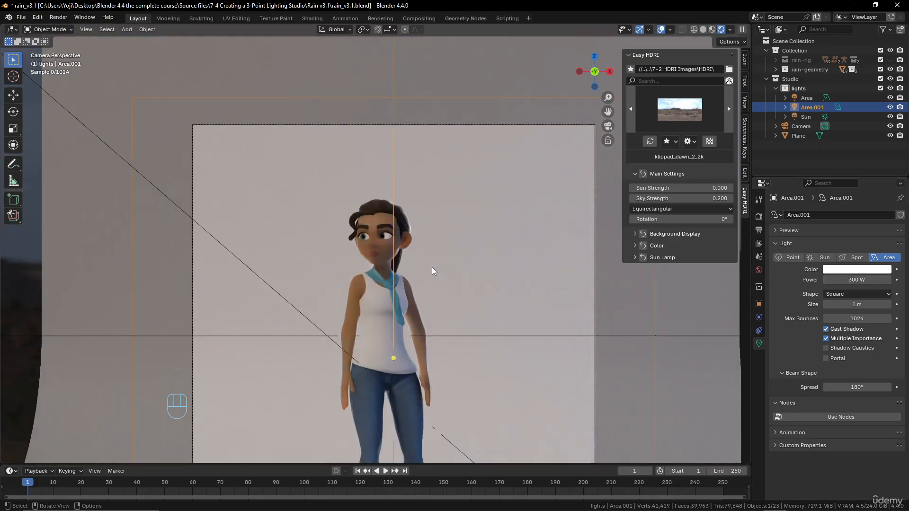
scroll(432, 267, "up", 6)
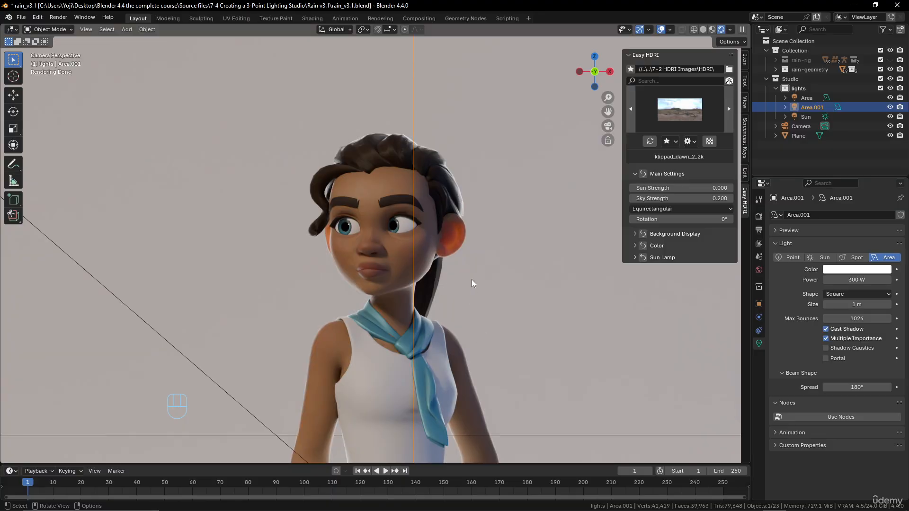
scroll(471, 279, "down", 6)
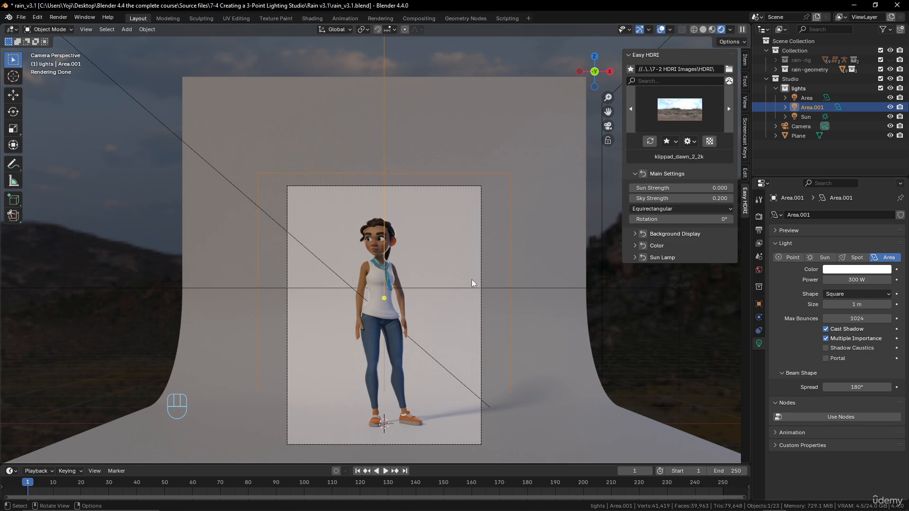
Add a sphere empty at the world origin around the character with a radius of about 2.1 m.
scroll(451, 285, "down", 3)
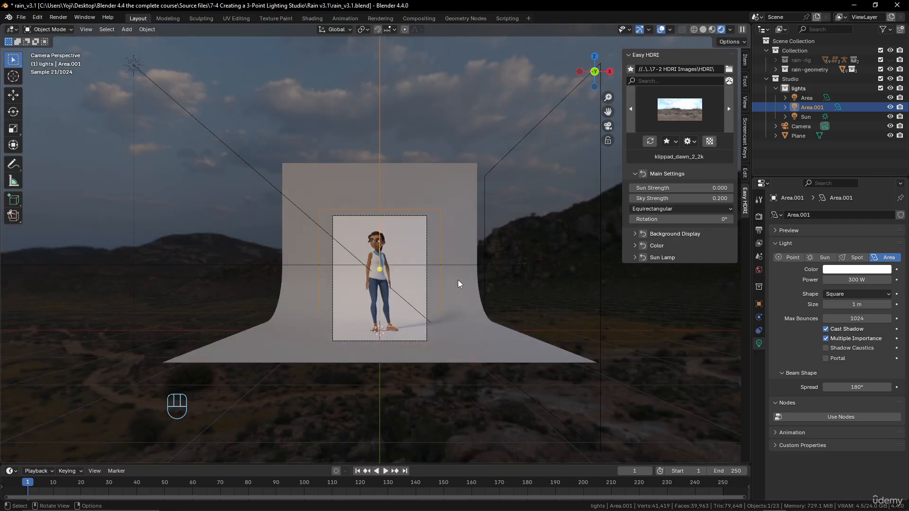
middle_click_drag(458, 280, 354, 284)
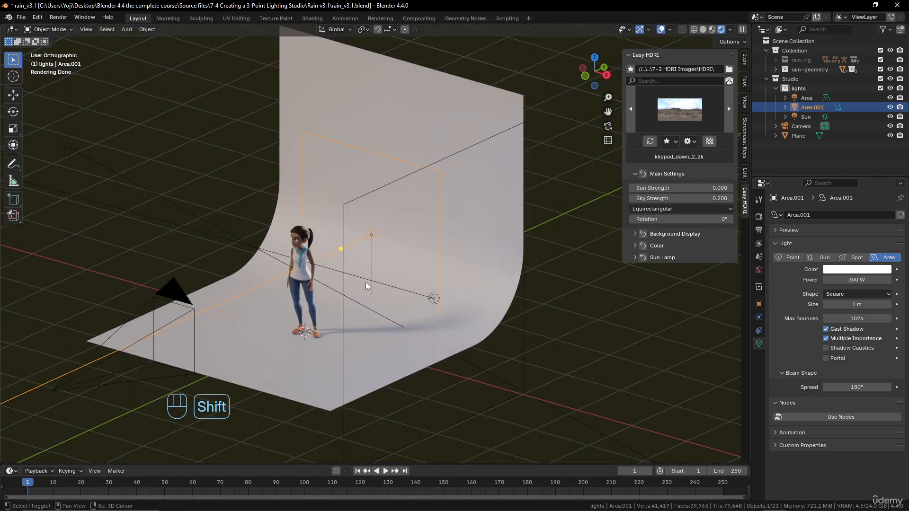
key("shift+a")
mouse_move(366, 282)
mouse_move(342, 261)
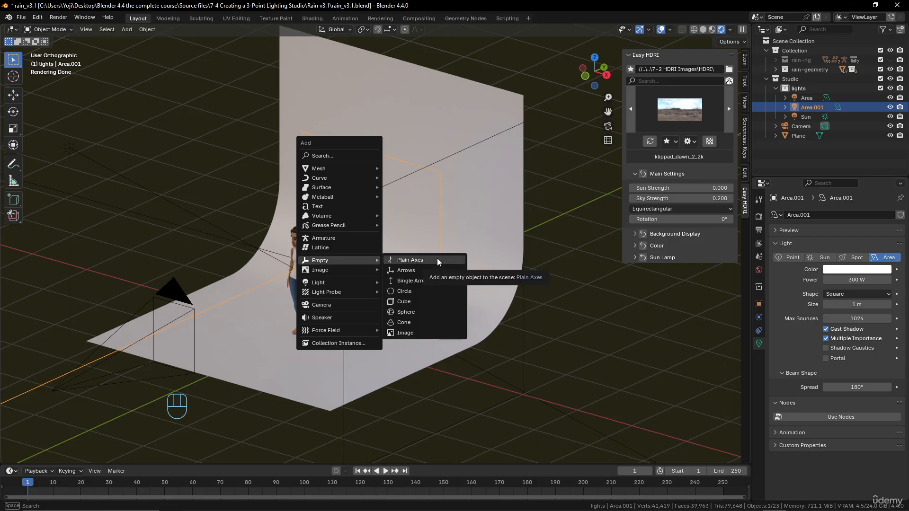
left_click(419, 312)
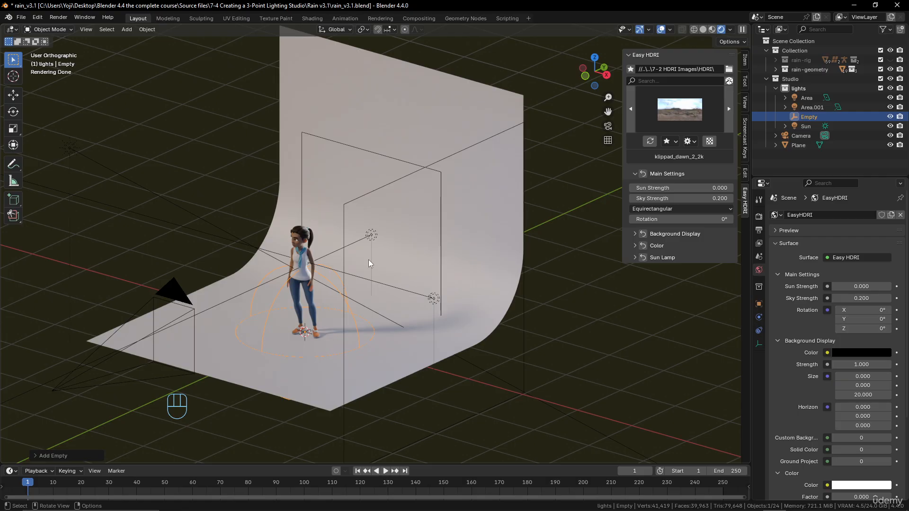
left_click(33, 456)
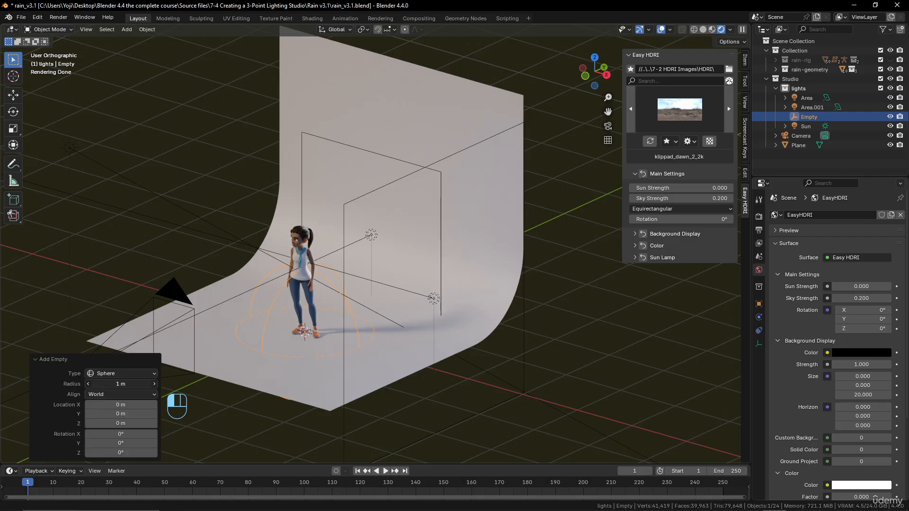
left_click_drag(121, 384, 146, 384)
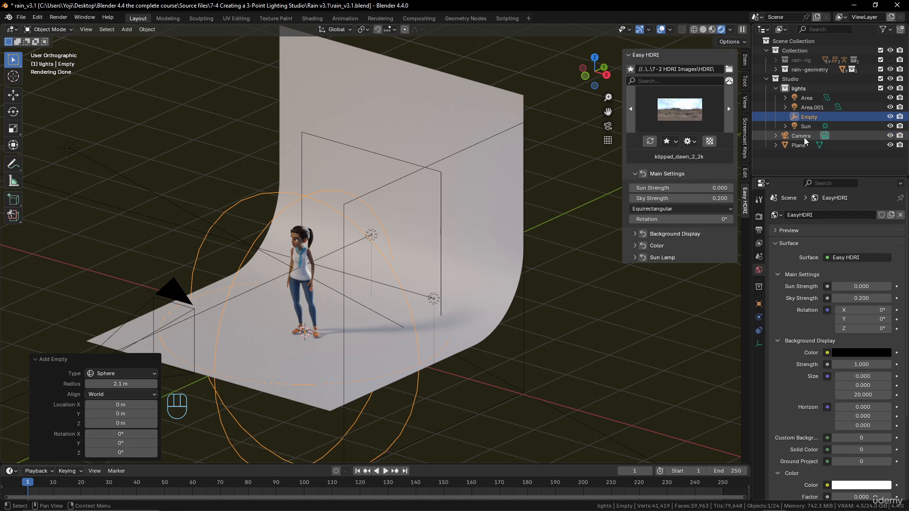
Move the camera and backdrop plane into the lights collection, then parent all the collection's objects to the sphere empty.
mouse_move(805, 136)
left_mouse_down()
mouse_move(806, 104)
mouse_move(818, 133)
left_mouse_up()
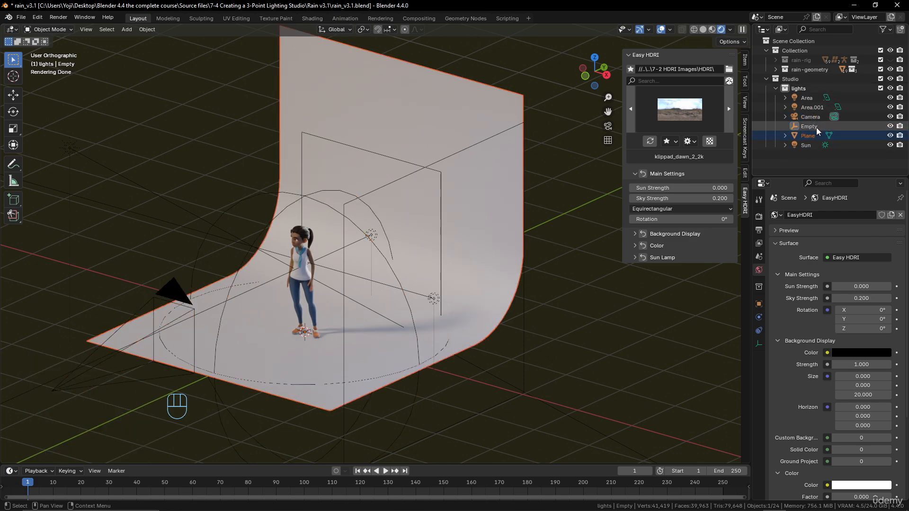
left_click(809, 99)
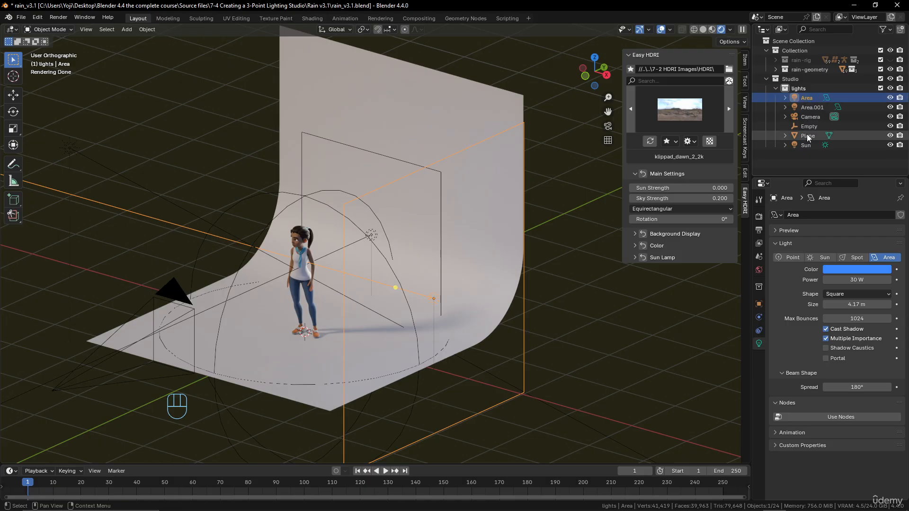
left_click(808, 145)
key("Caps_Lock")
left_click(811, 98)
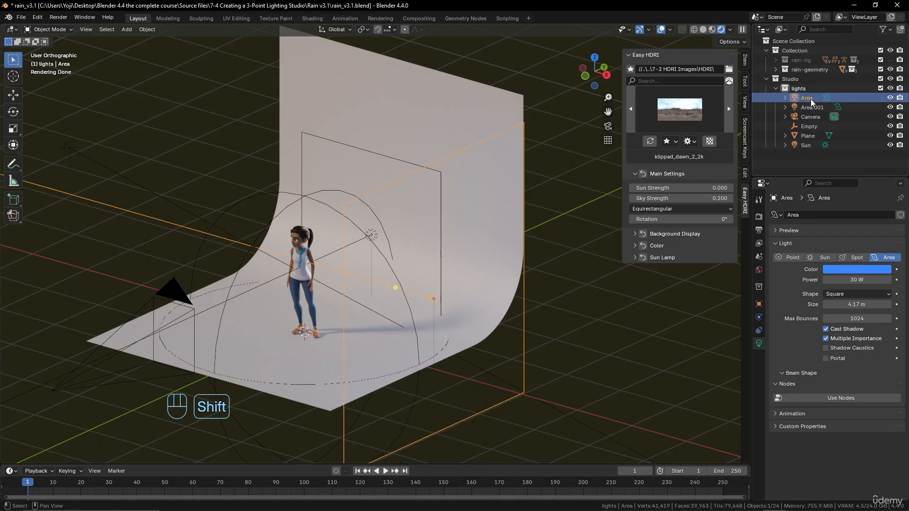
left_click(806, 147, "shift")
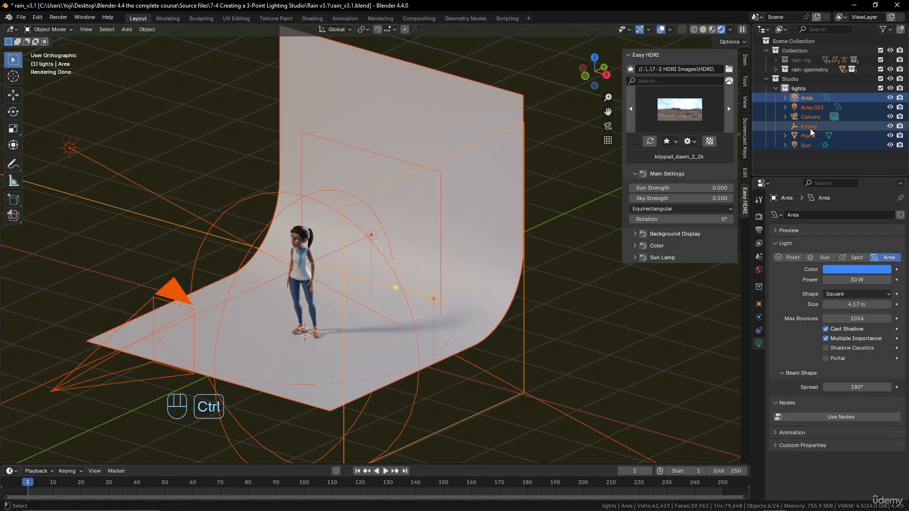
left_click(811, 127, "ctrl")
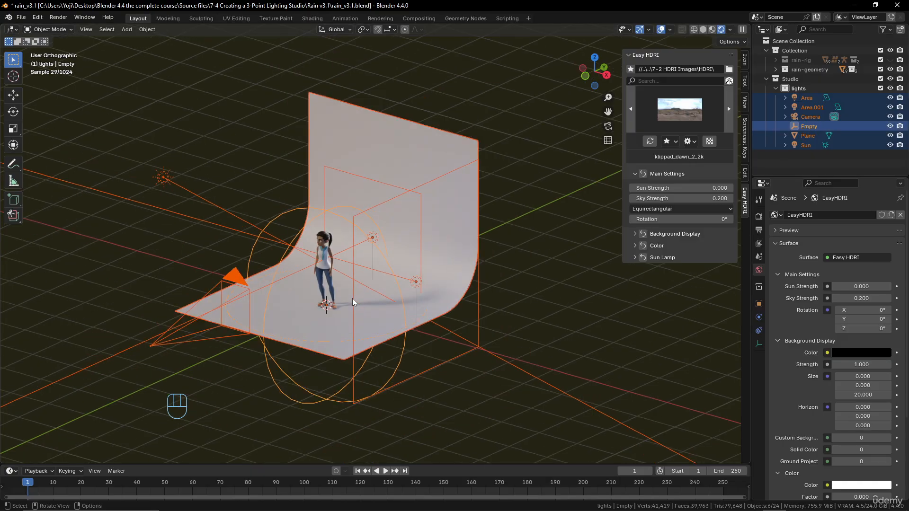
key("ctrl+p")
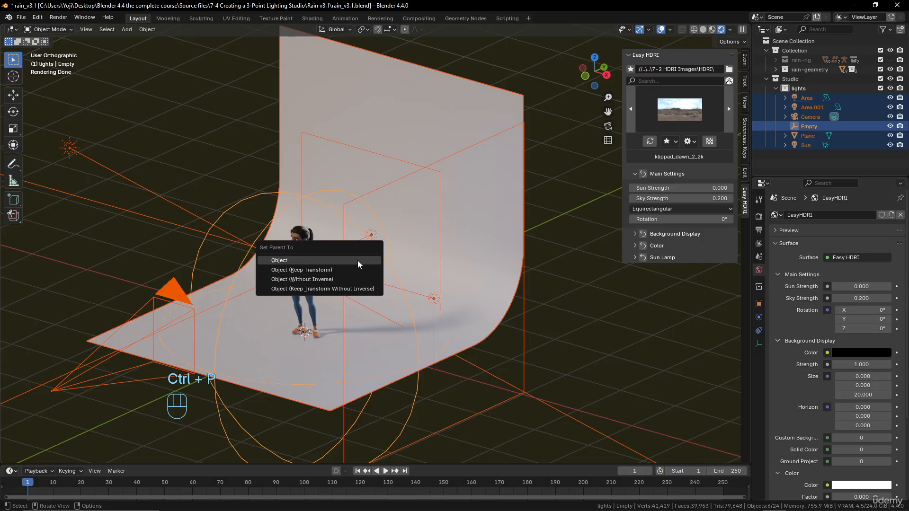
left_click(357, 260)
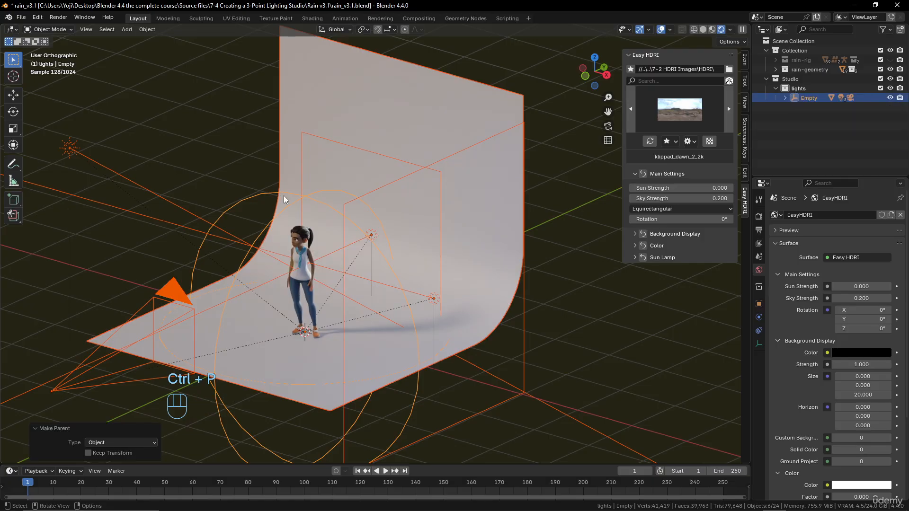
left_click(295, 199)
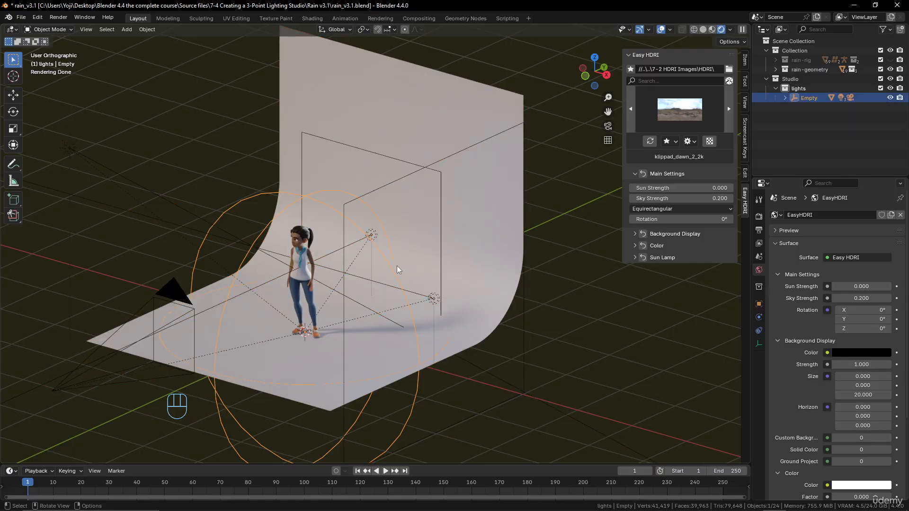
Try rotating the studio freely about the global Z axis using the sphere empty.
key("r")
key("z")
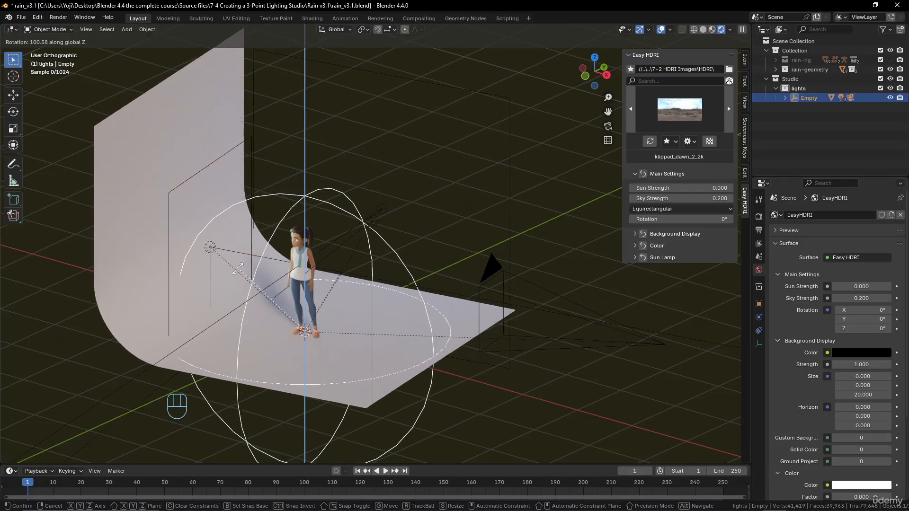
right_click(241, 322)
In the camera view, rotate the sphere empty 90° about the global Z axis and inspect the character's side lighting.
key("KP_0")
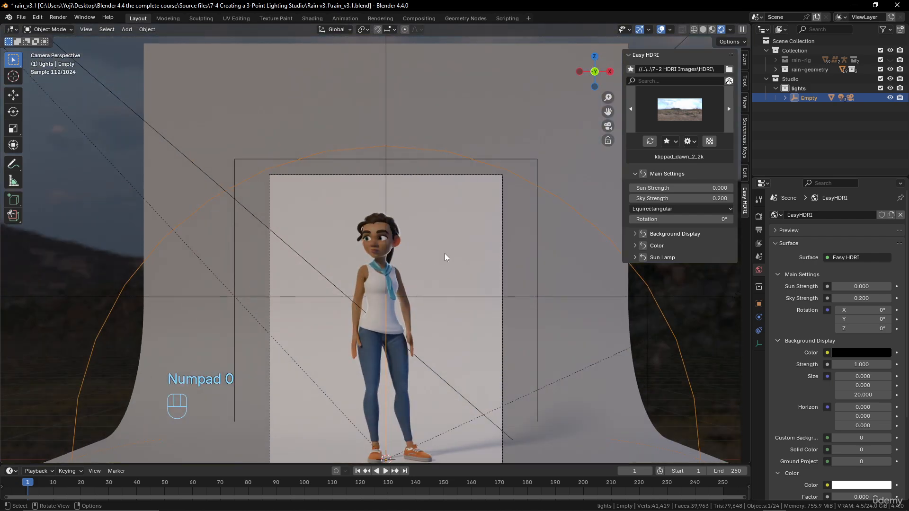
key("r")
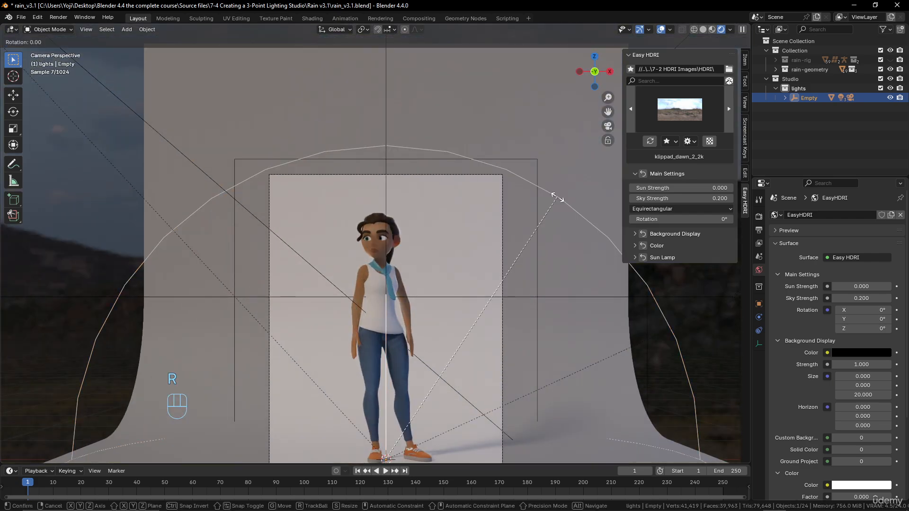
key("z")
key("KP_9")
key("KP_0")
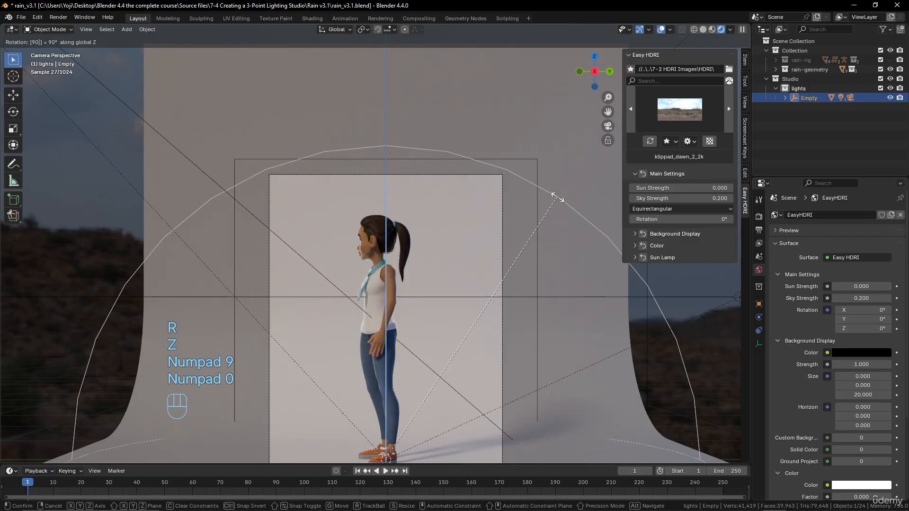
left_click(558, 197)
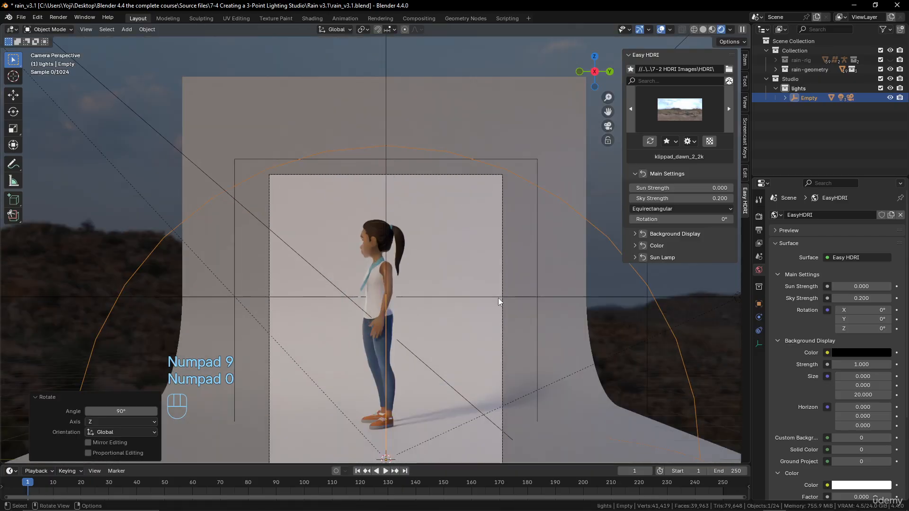
middle_click_drag(498, 297, 485, 198, "shift")
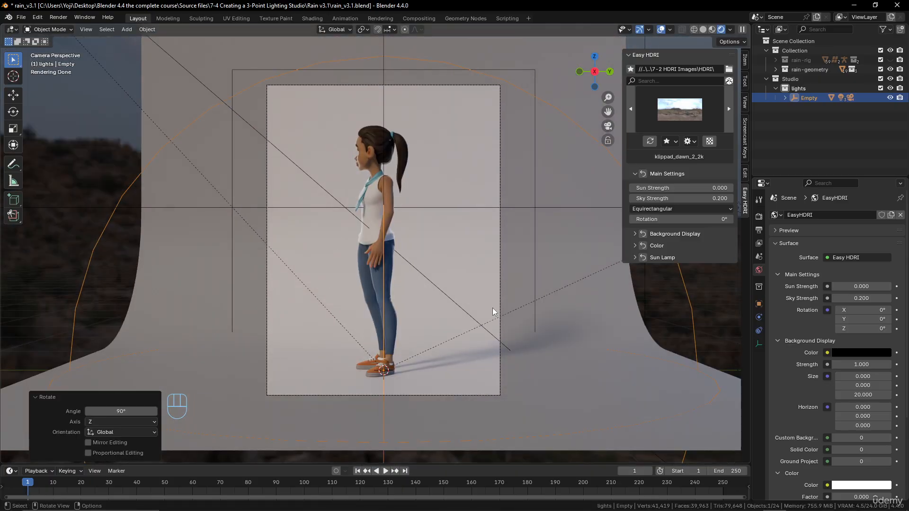
scroll(429, 244, "up", 3)
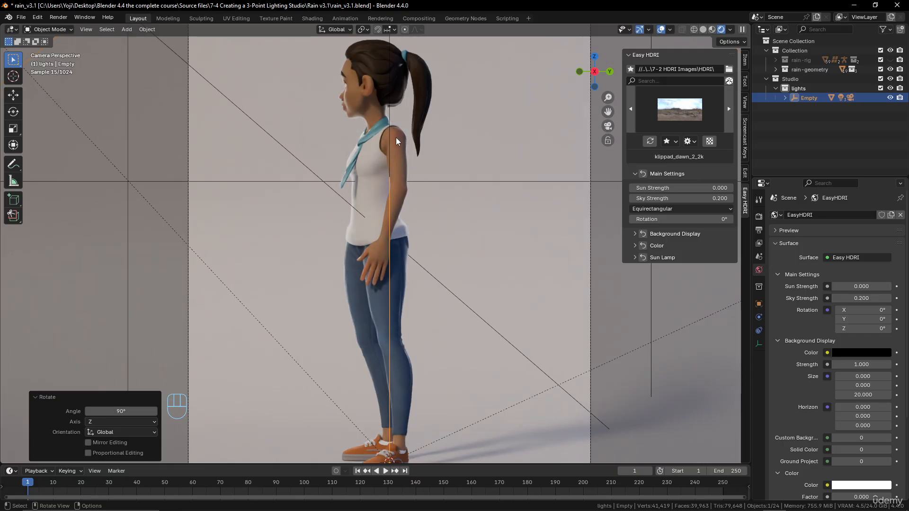
scroll(395, 140, "down", 4)
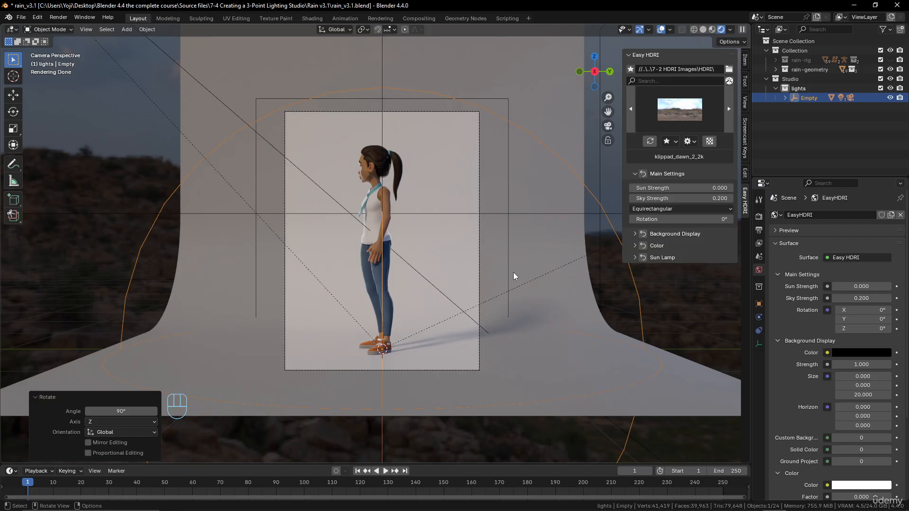
Rotate the sphere empty another 90° about global Z, then repeat that rotation twice to complete the turn around the character.
key("r")
key("z")
key("KP_9")
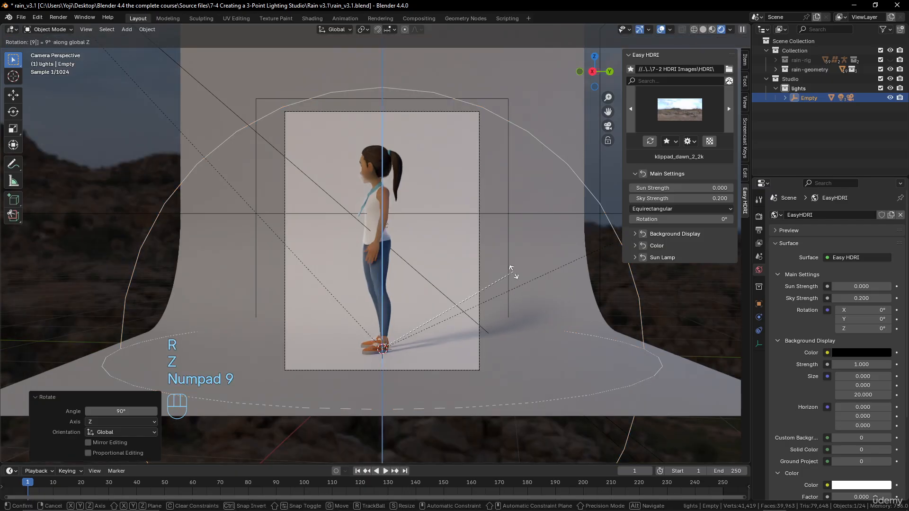
key("KP_0")
left_click(512, 270)
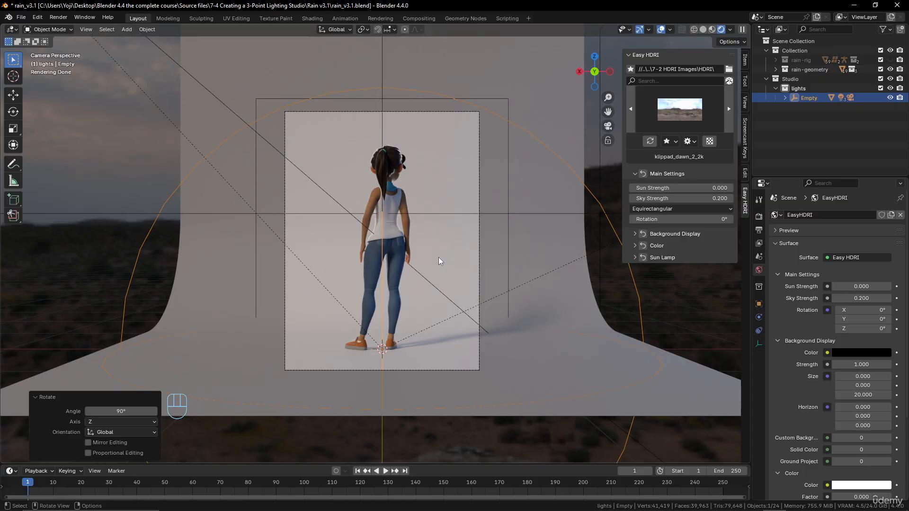
key("shift+r")
key("shift+r")
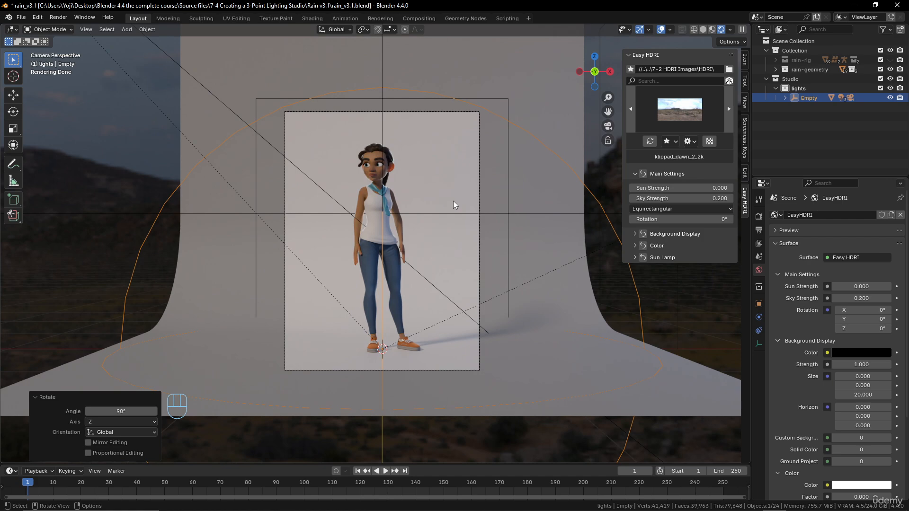
Try spinning the camera, lights and backdrop around the character through several free turns of the empty about Z.
left_click(422, 90)
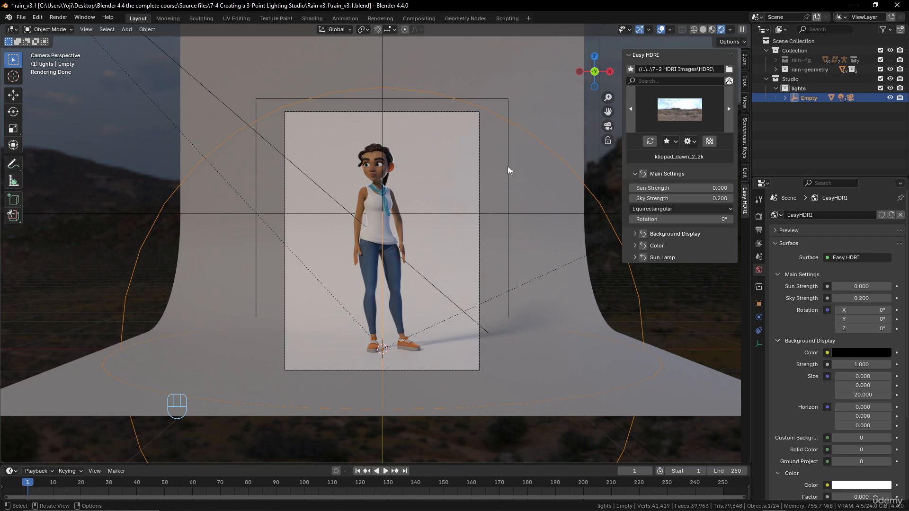
scroll(510, 165, "down", 2)
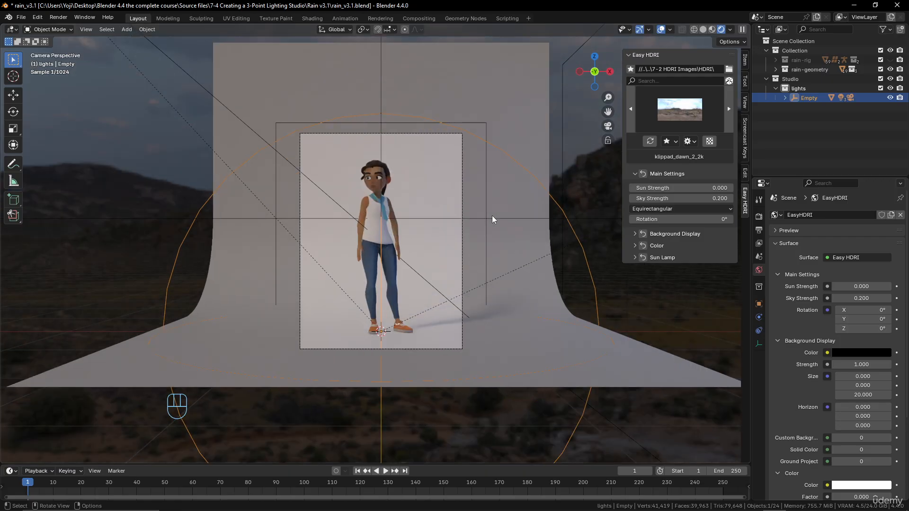
key("r")
key("z")
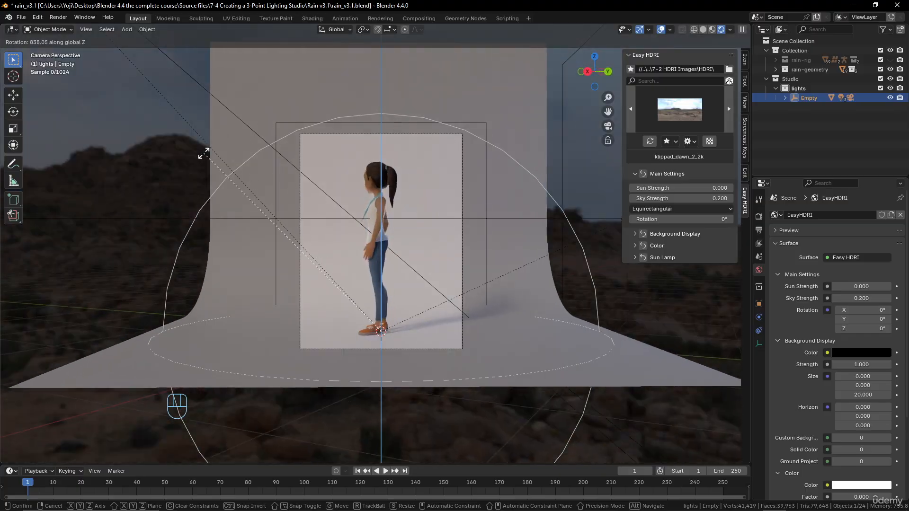
left_click(262, 342)
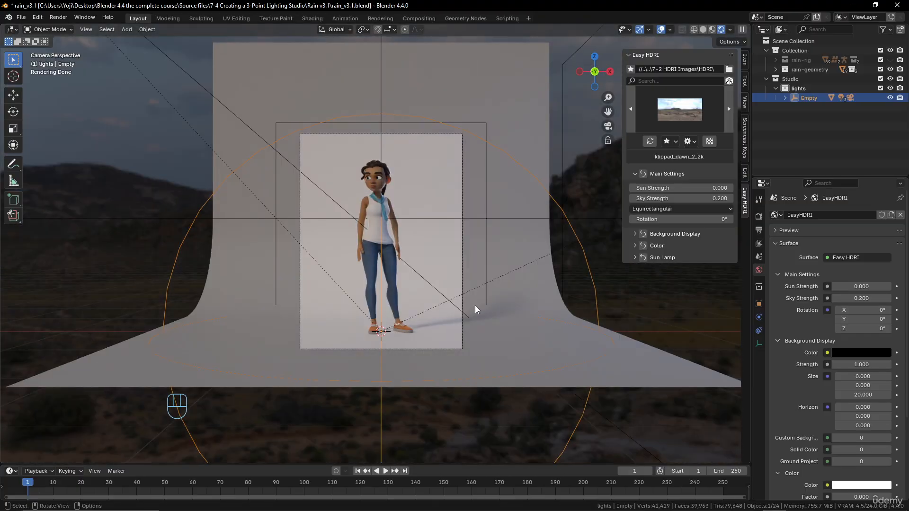
Toggle the display of the empty's children and collapse the lights collection in the outliner.
left_click(786, 97)
left_click(786, 98)
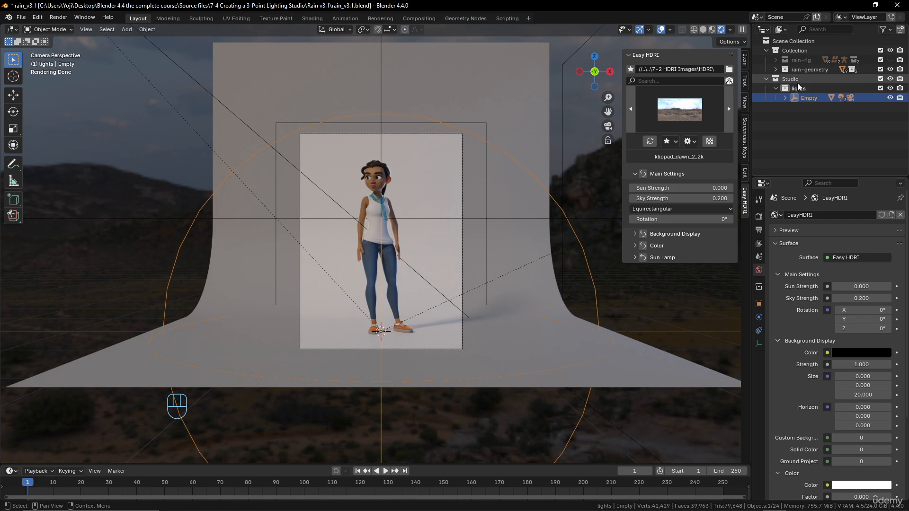
left_click(776, 87)
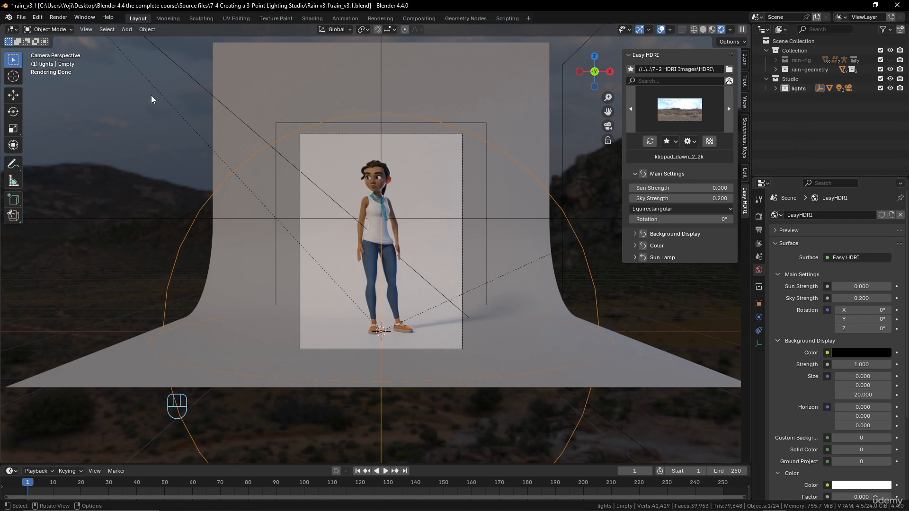
left_click(20, 17)
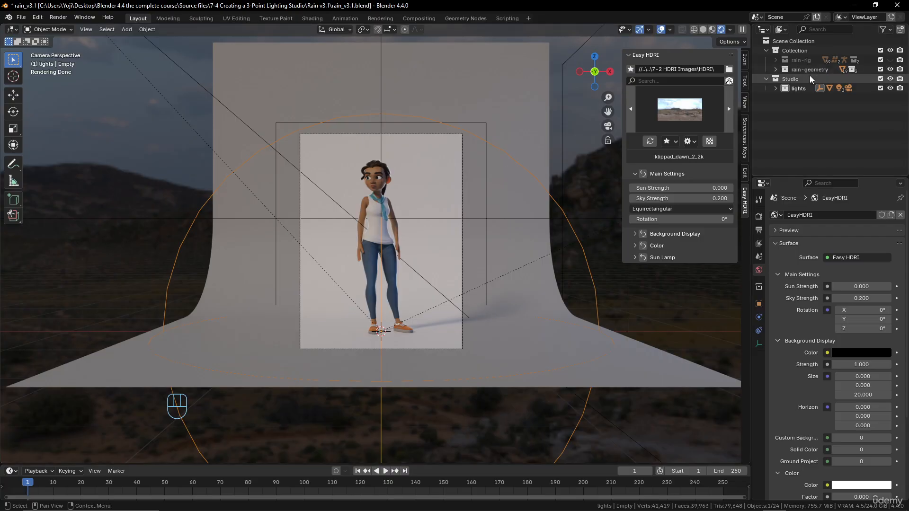
left_click(20, 17)
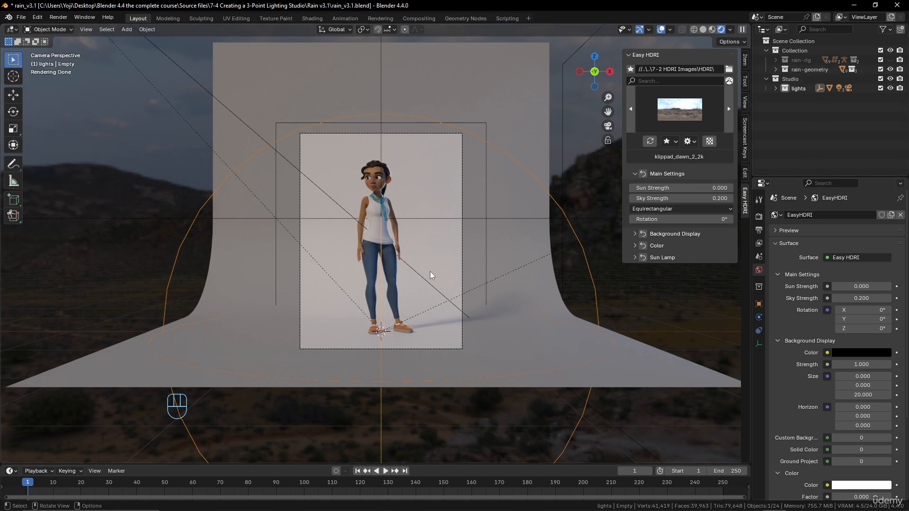
scroll(430, 274, "down", 2)
scroll(429, 280, "up", 3)
middle_click_drag(429, 282, 377, 287)
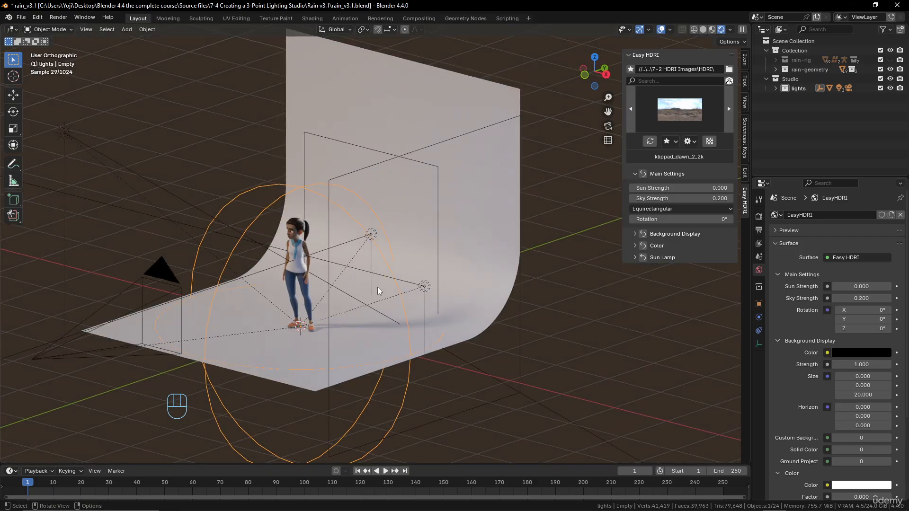